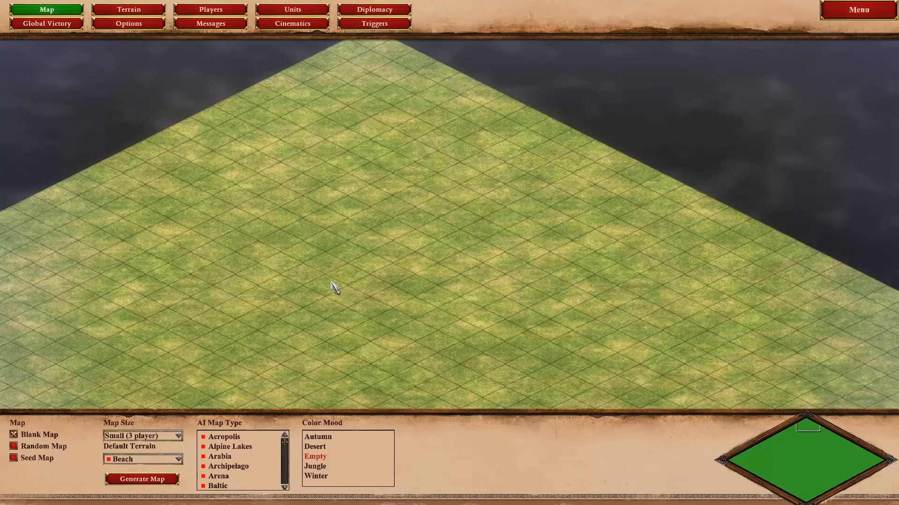
Generate a blank map of size Tiny (2 player) with Grass, Jungle as the default terrain.
left_click(155, 438)
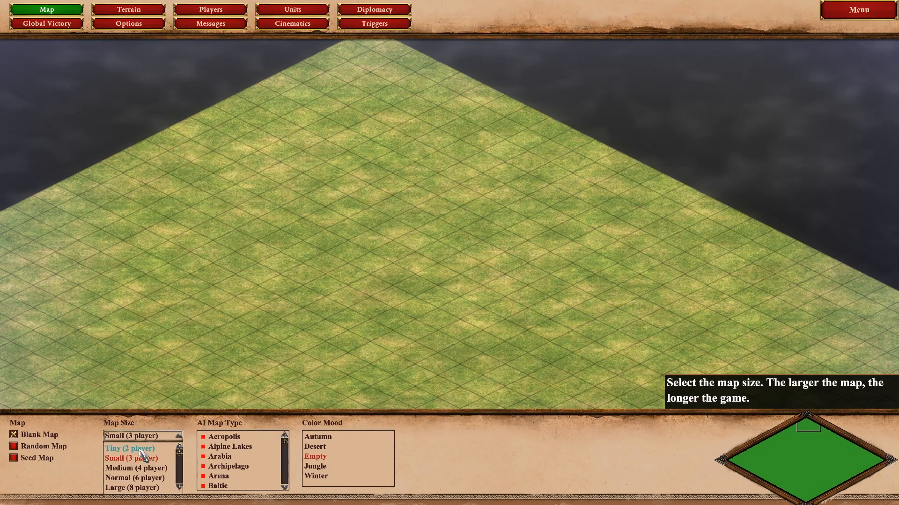
left_click(140, 450)
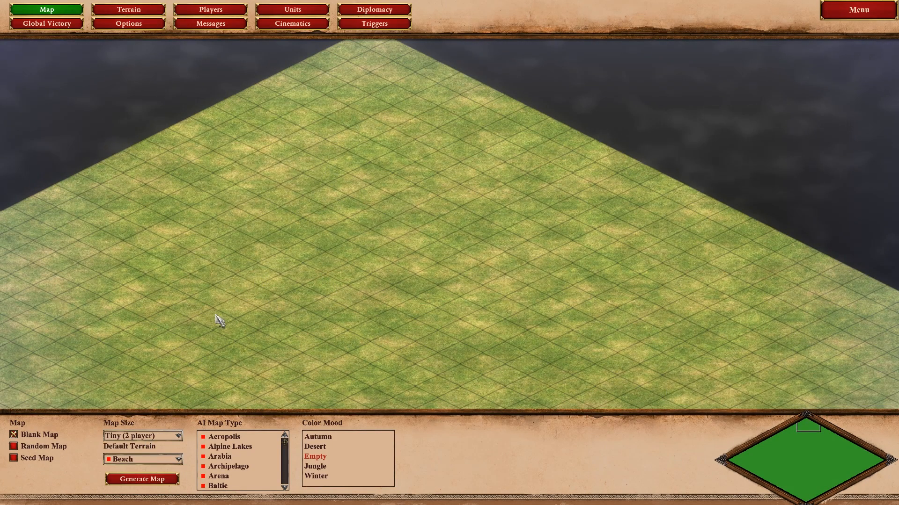
left_click(165, 460)
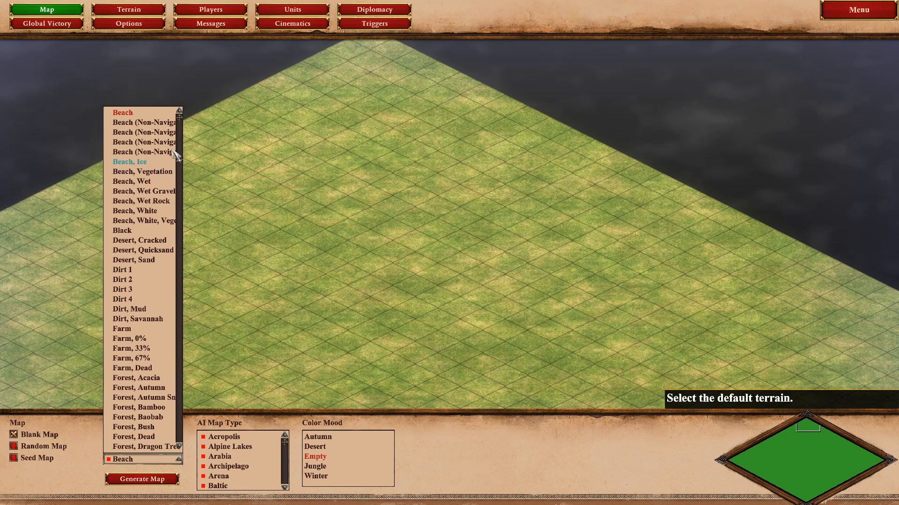
left_click_drag(179, 117, 189, 330)
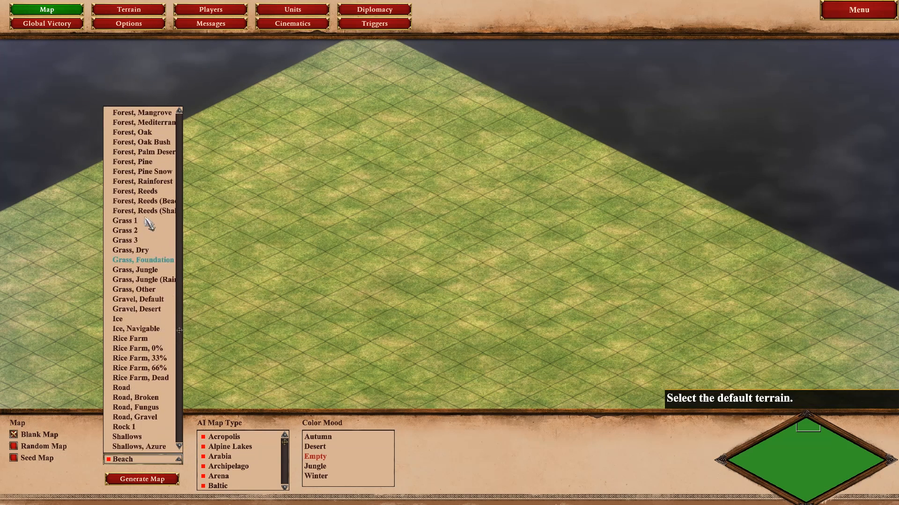
left_click(142, 270)
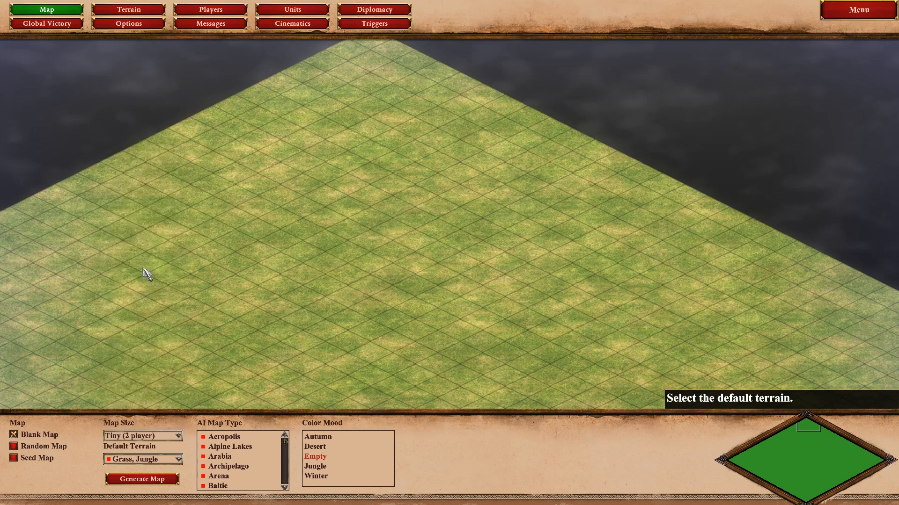
left_click(149, 479)
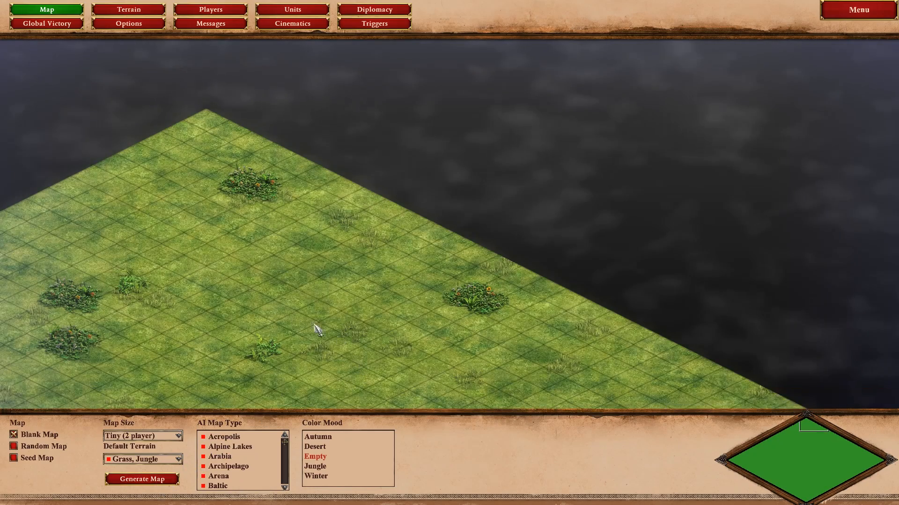
key("Left")
key("Down")
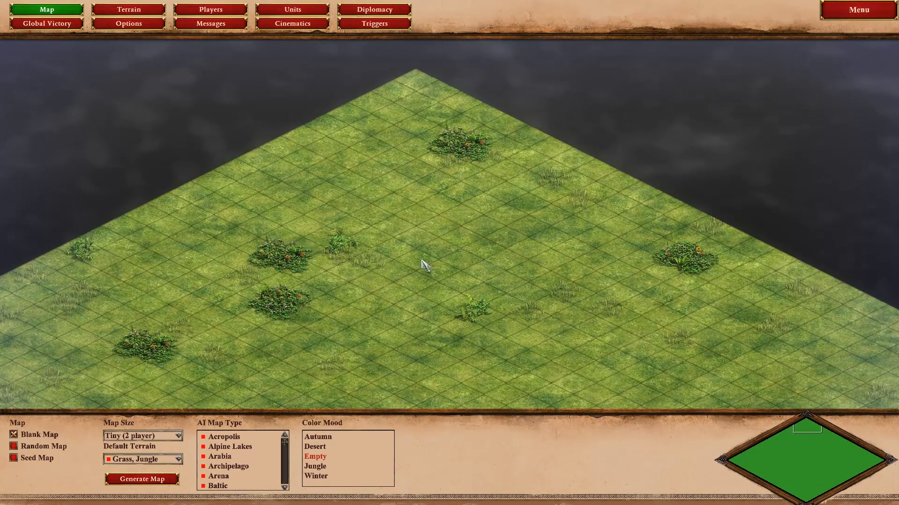
Set Player 1's civilization to Slavs in the player settings.
left_click(216, 10)
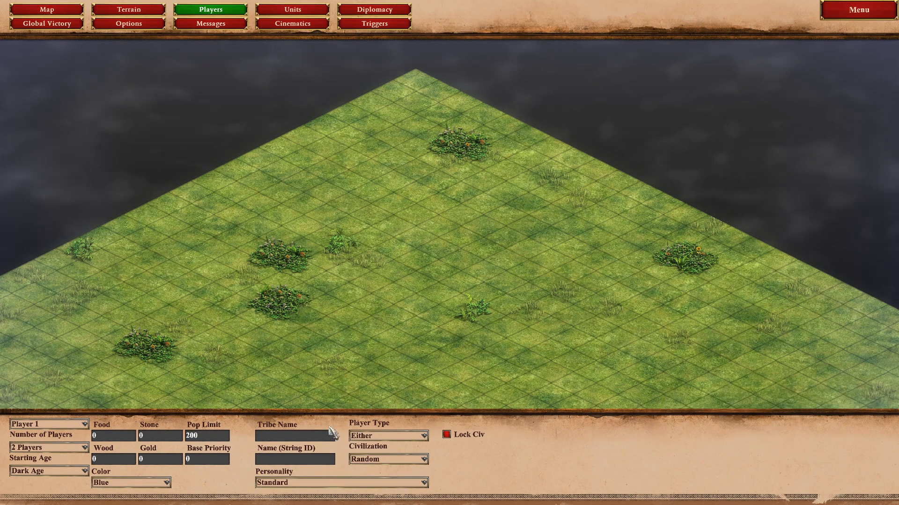
left_click(57, 425)
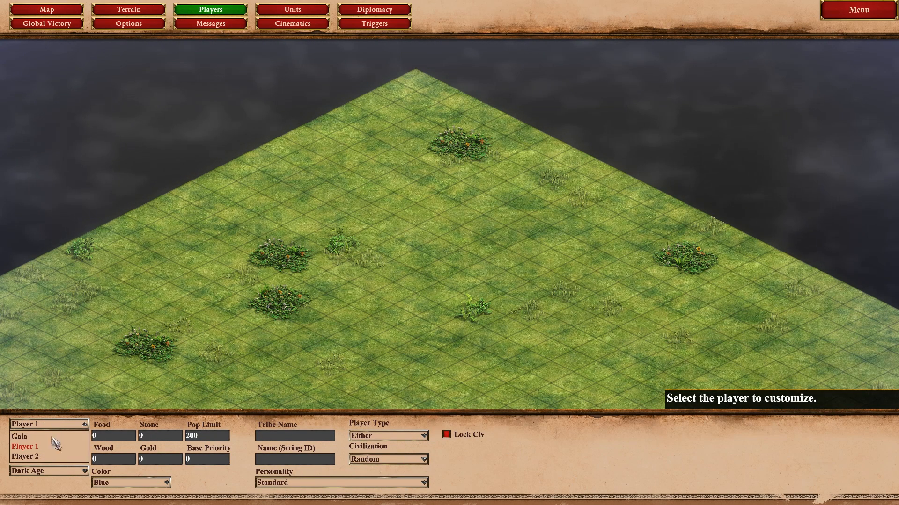
left_click(49, 426)
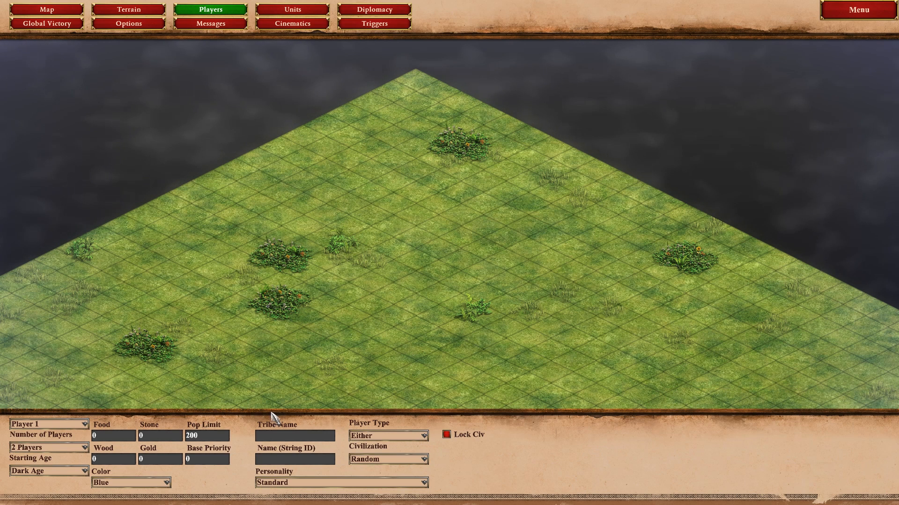
left_click(394, 459)
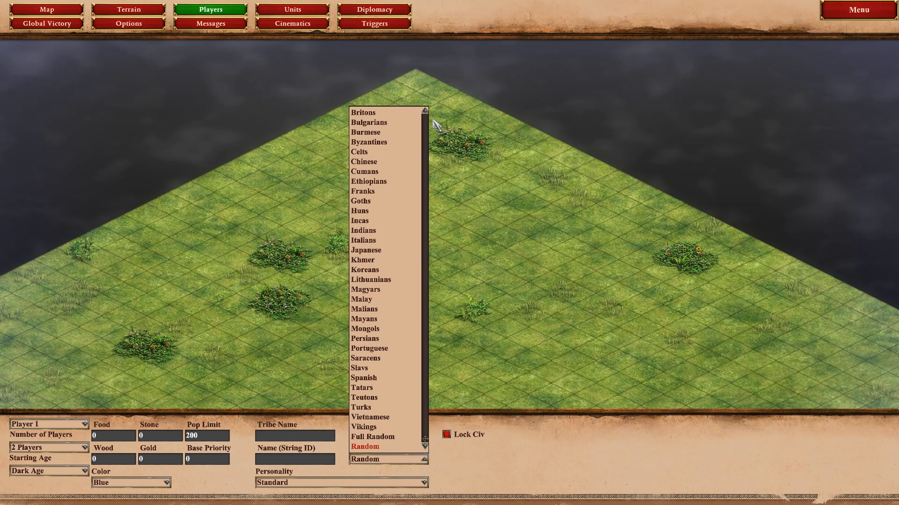
left_click(383, 368)
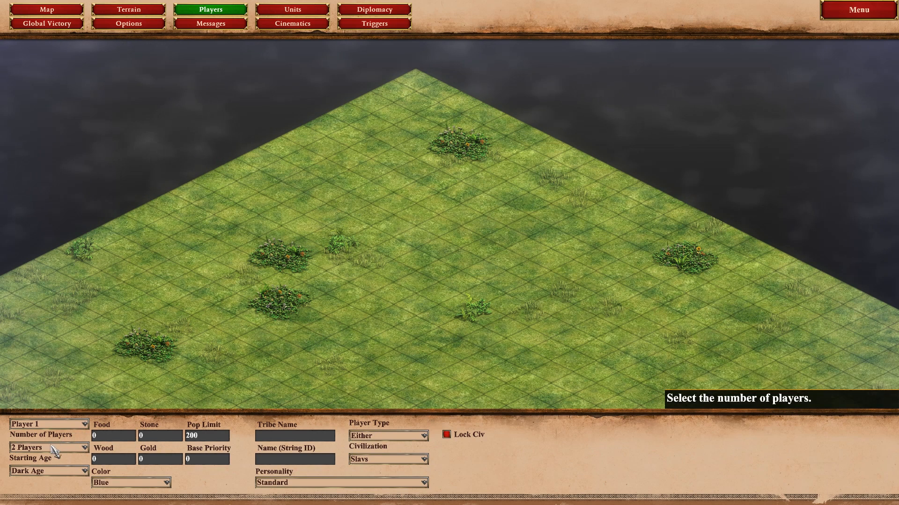
Set Player 2's civilization to Slavs and lock it.
left_click(65, 425)
left_click(28, 457)
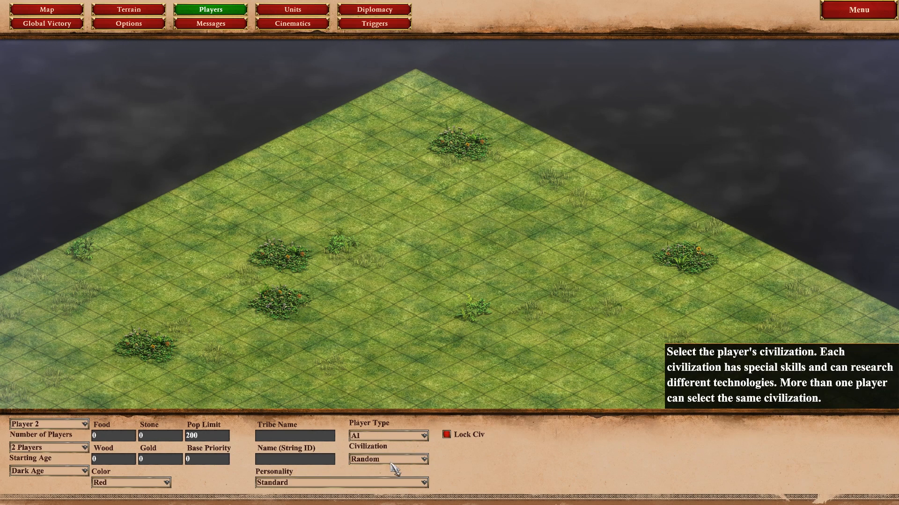
left_click(397, 462)
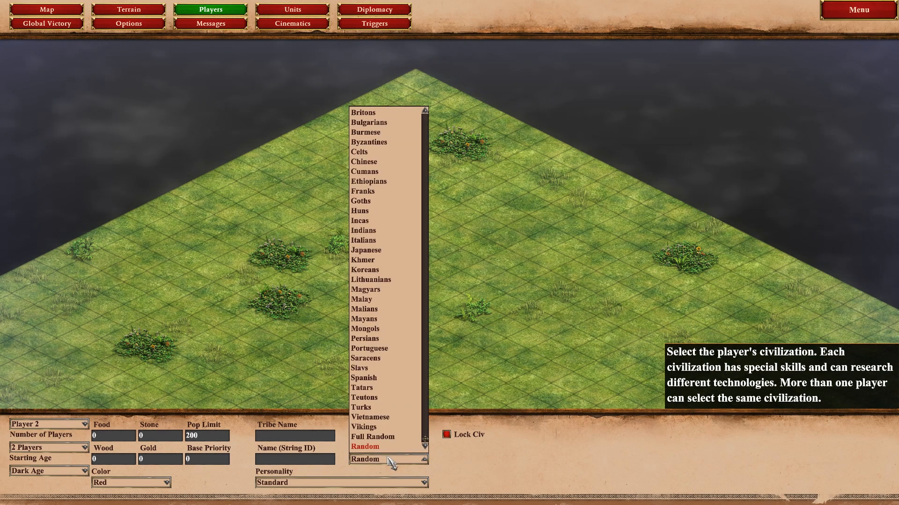
left_click(390, 378)
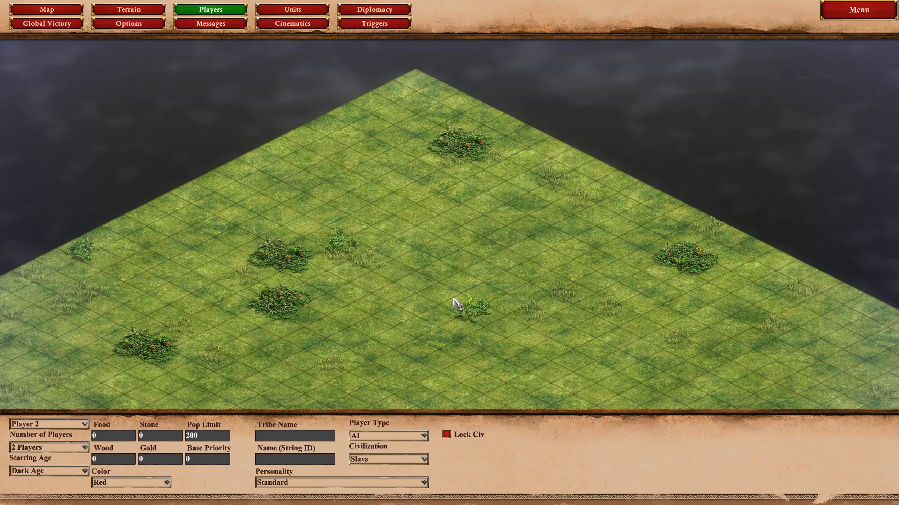
left_click(446, 434)
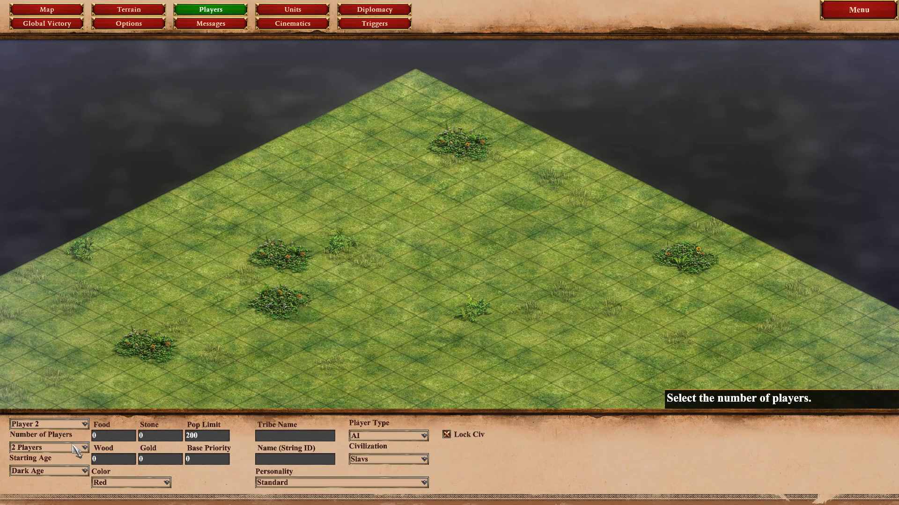
Check the civilization lock setting of Player 1 and of Player 2.
left_click(52, 424)
left_click(60, 446)
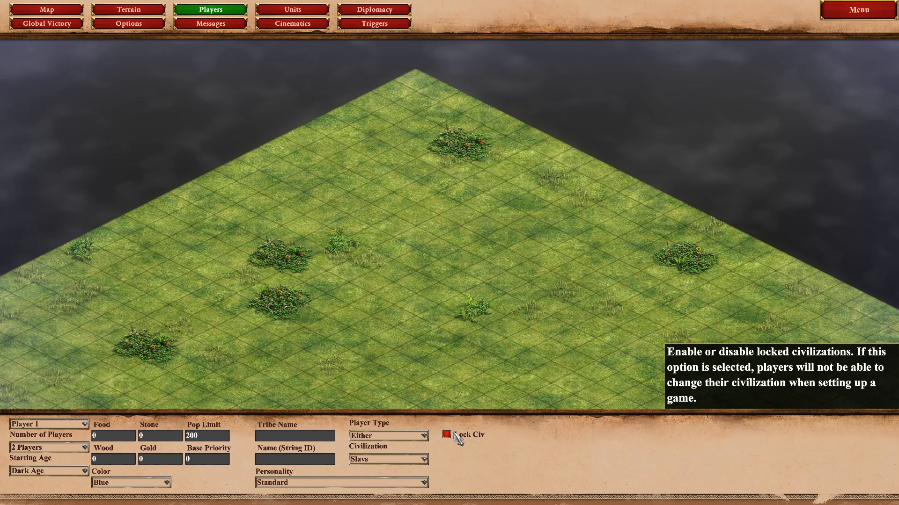
left_click(65, 427)
left_click(50, 457)
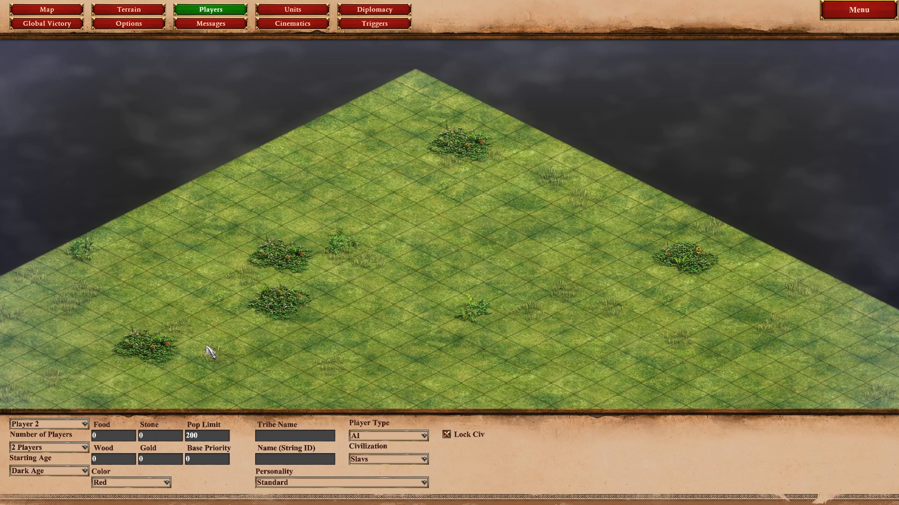
Place one Villager (Male) for Player 1 on the grass near the map's northeastern edge.
left_click(294, 12)
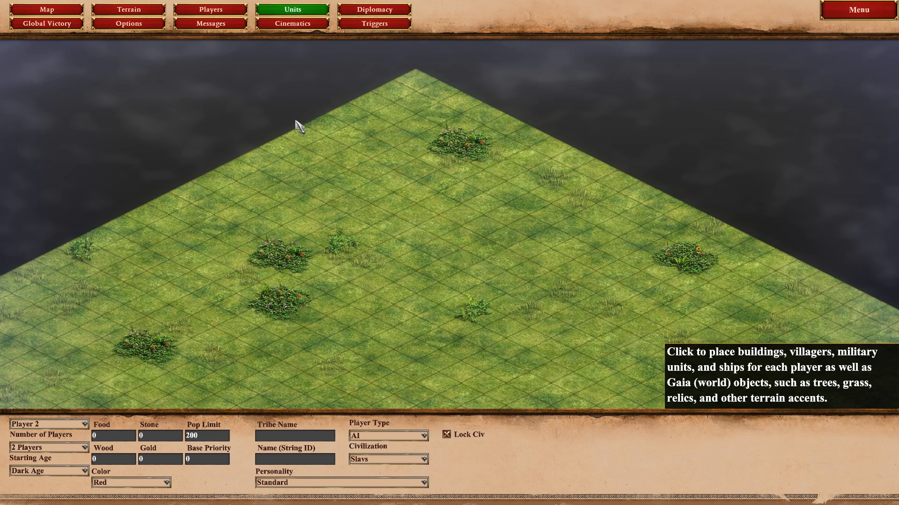
left_click_drag(128, 51, 134, 383)
left_click(89, 312)
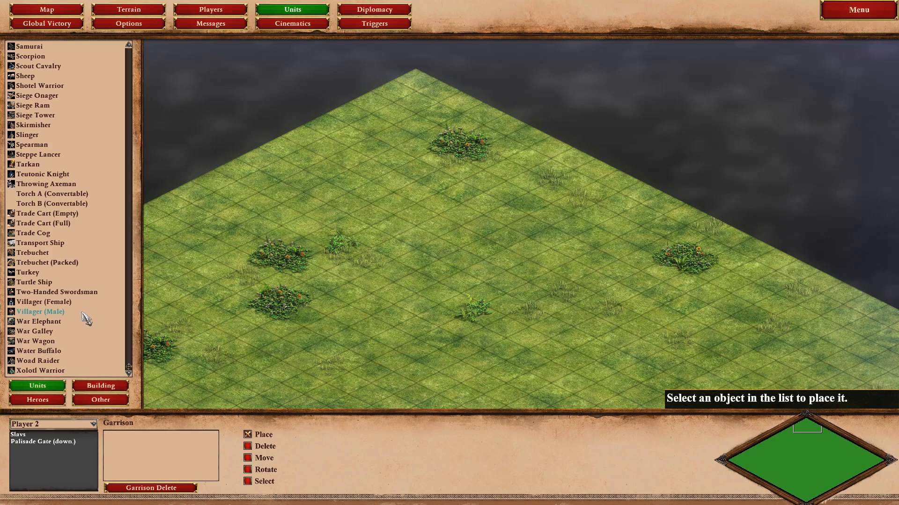
left_click(73, 423)
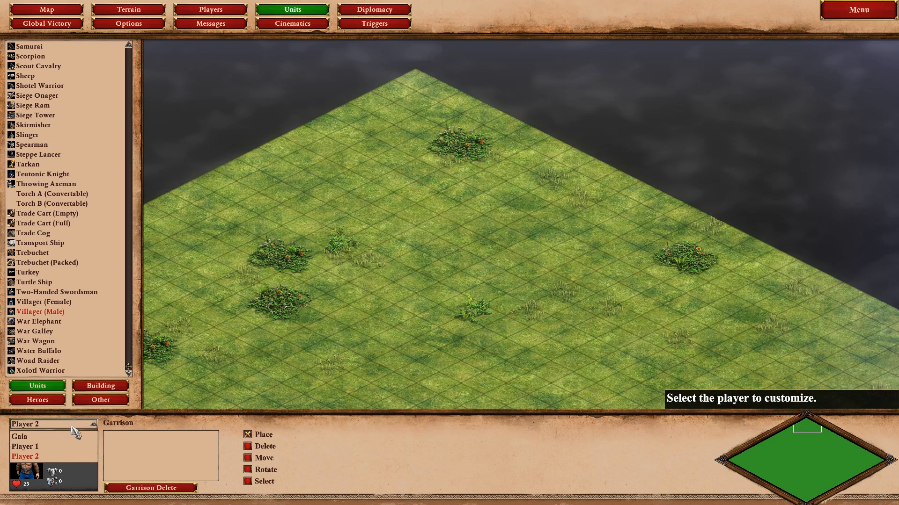
left_click(50, 445)
key("Down")
key("Up")
key("Right")
left_click(505, 180)
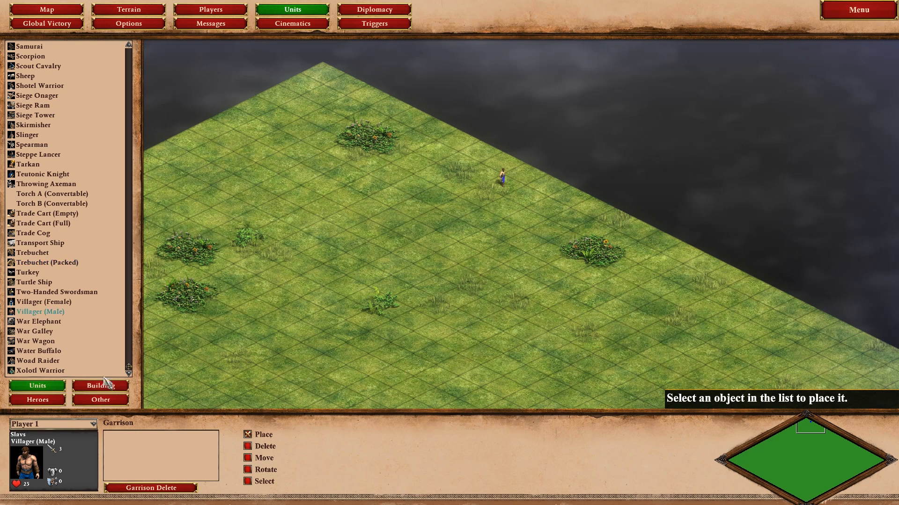
Build Player 2 palisade walls along the map's northwestern edge, with side walls running inward from both ends and one turning inward.
left_click(77, 425)
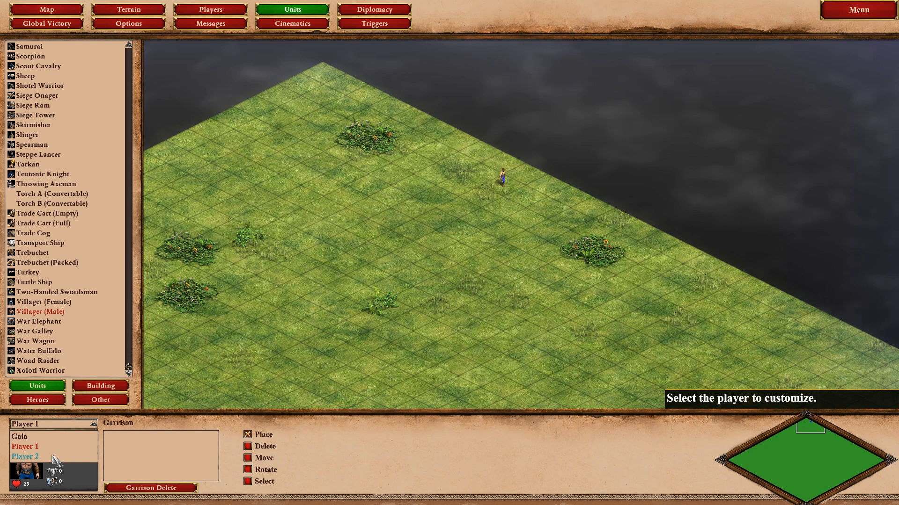
left_click(53, 456)
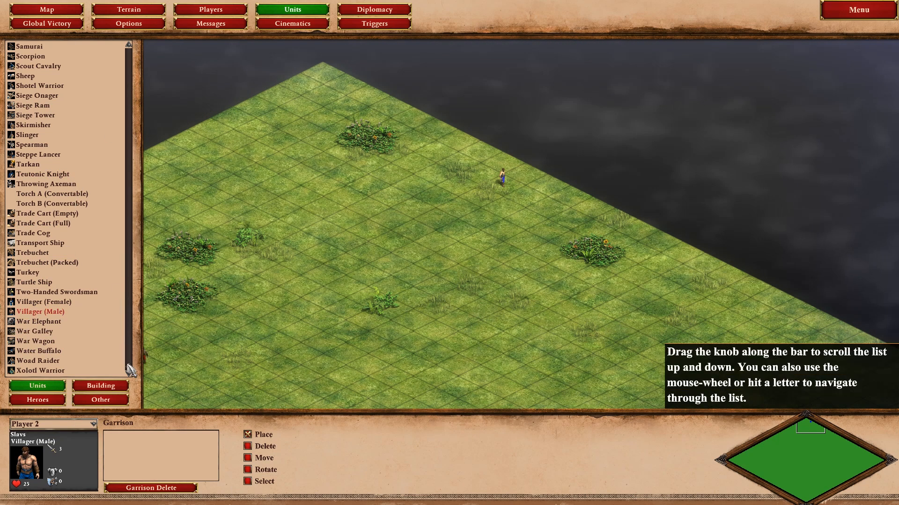
left_click(100, 386)
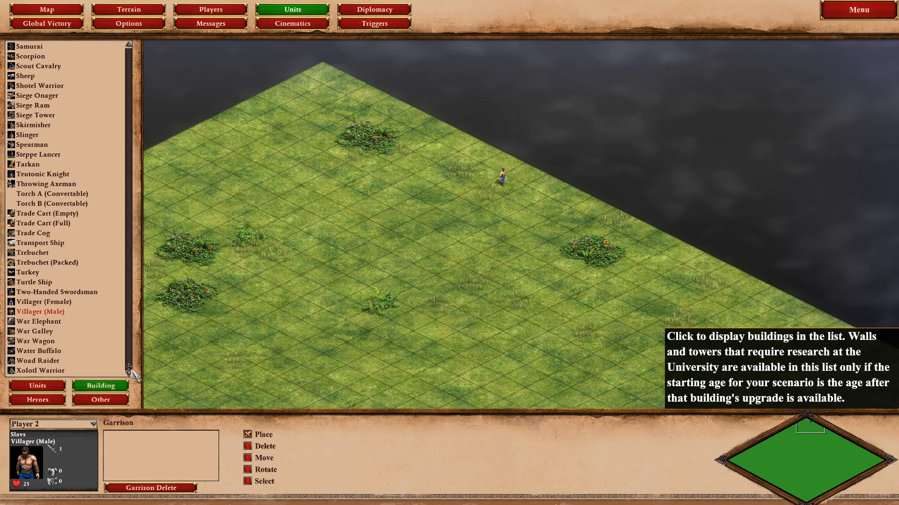
left_click_drag(128, 54, 136, 299)
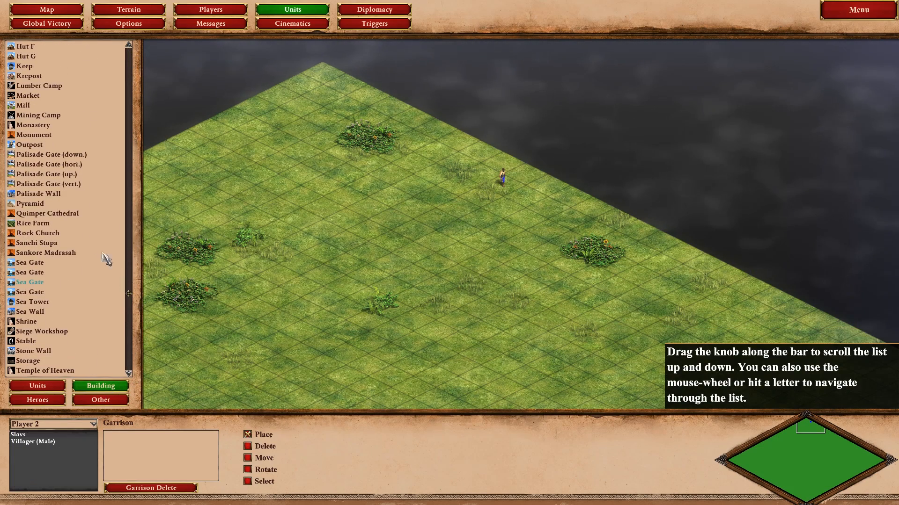
left_click(85, 194)
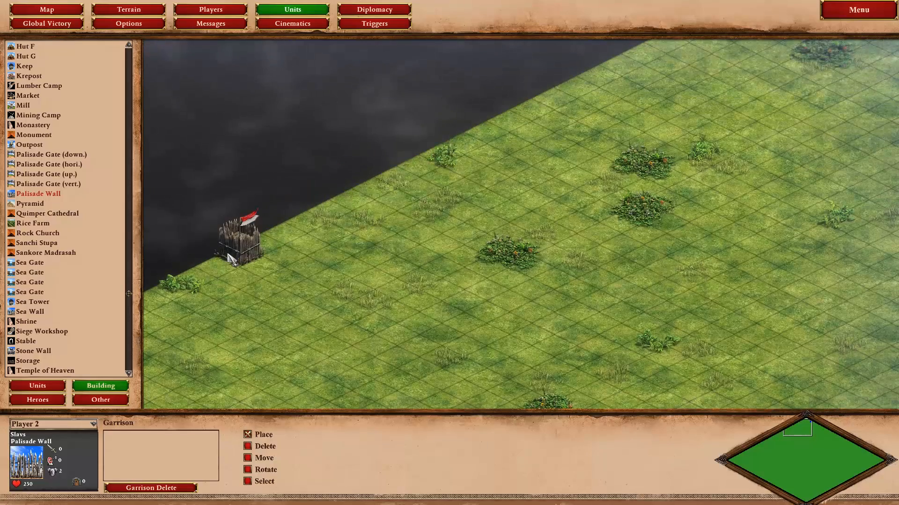
left_click_drag(239, 239, 486, 121)
left_click_drag(274, 247, 340, 315)
left_click_drag(484, 138, 588, 184)
left_click_drag(384, 307, 427, 280)
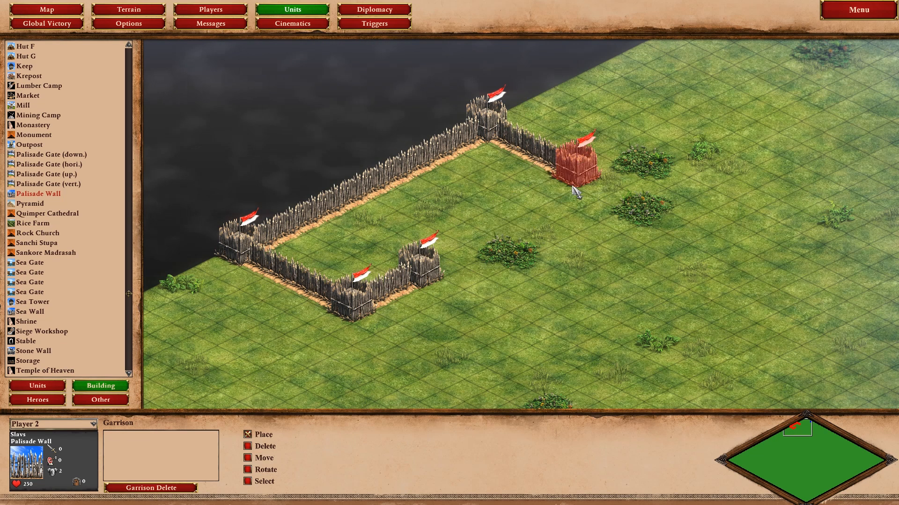
Extend both open ends of the palisade into two parallel walls that form a narrow entrance passage.
left_click(586, 190)
left_click_drag(575, 199, 530, 223)
left_click_drag(453, 292, 519, 322)
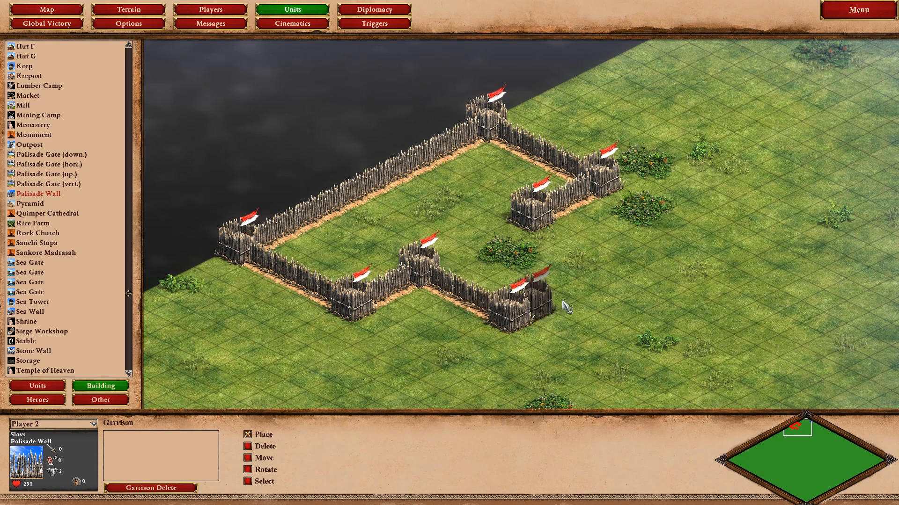
left_click_drag(565, 235, 619, 262)
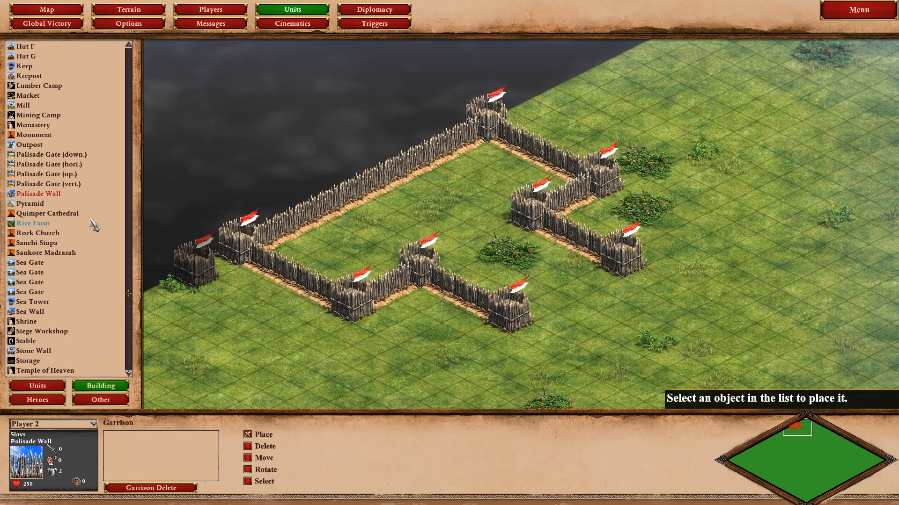
Close the palisade's entrance passage with a Palisade Gate (up.) for Player 2.
left_click(81, 156)
left_click(46, 175)
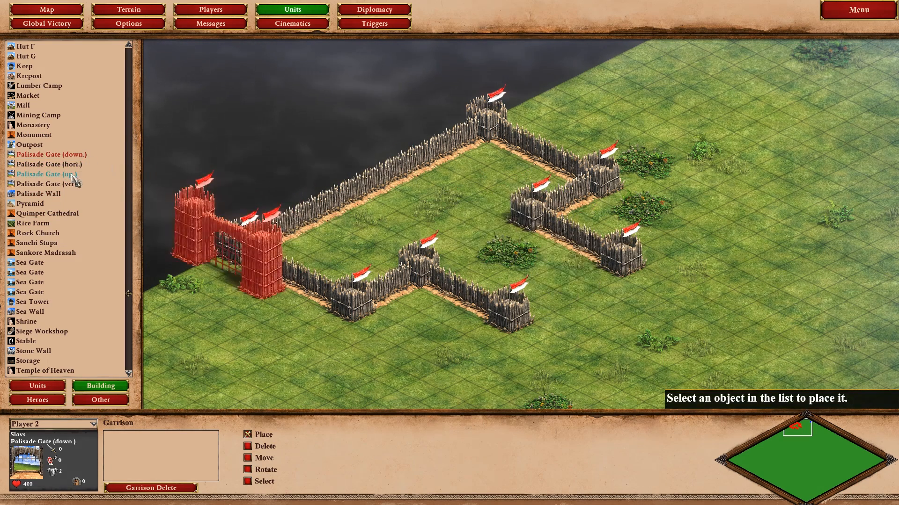
left_click(569, 295)
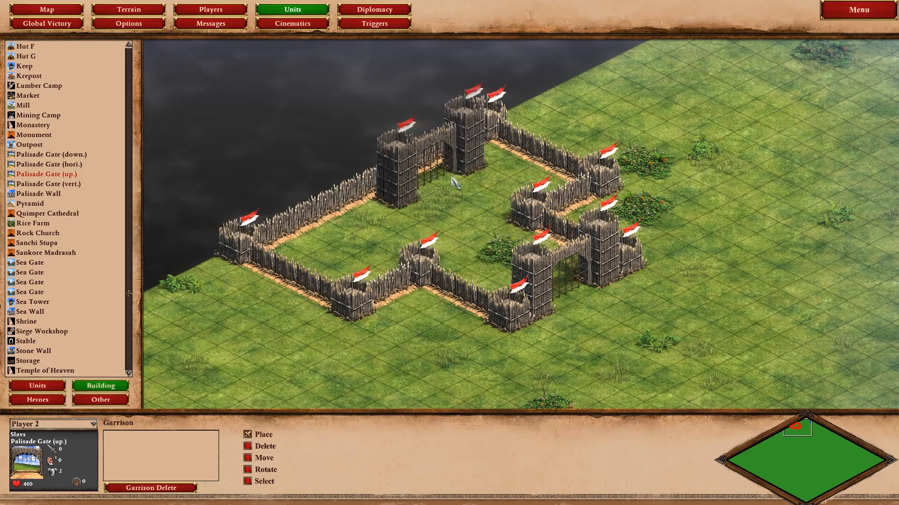
Place a Monastery for Player 2 beside the map's northeastern edge, away from the palisade enclosure.
scroll(71, 197, "up", 5)
scroll(36, 182, "up", 1)
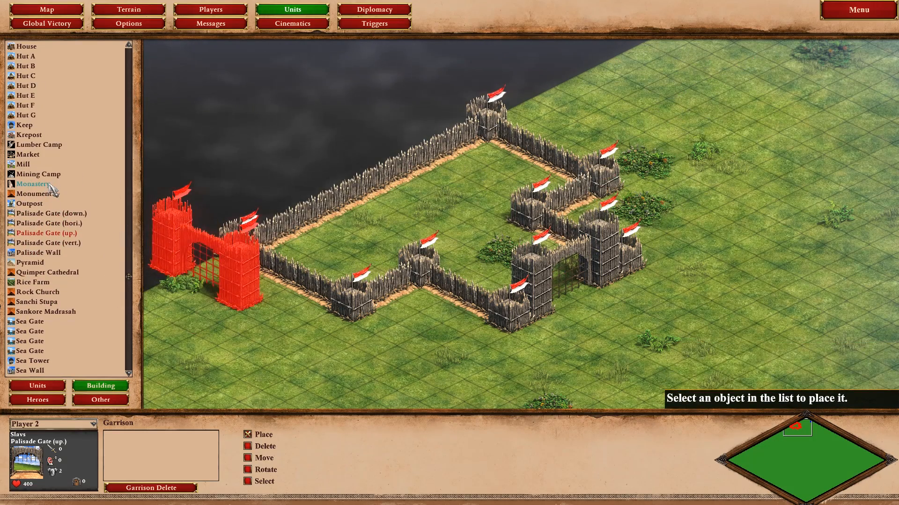
left_click(49, 184)
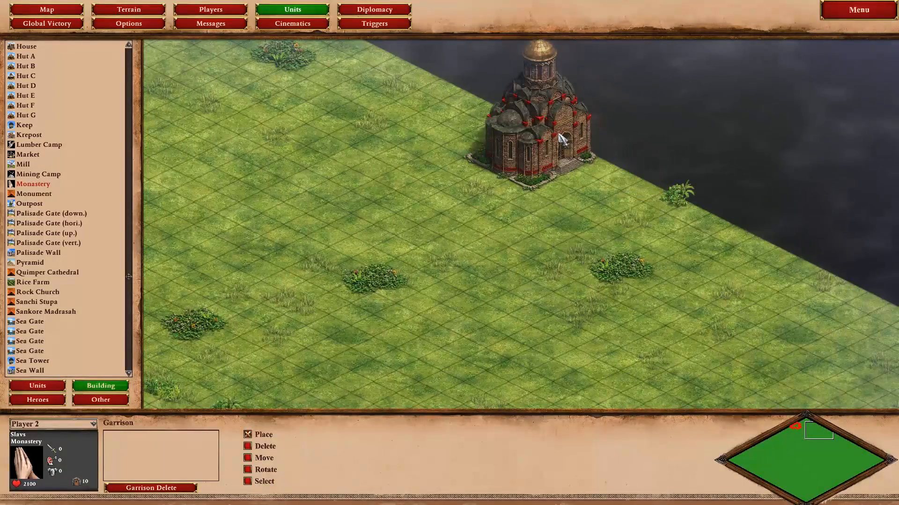
left_click(536, 157)
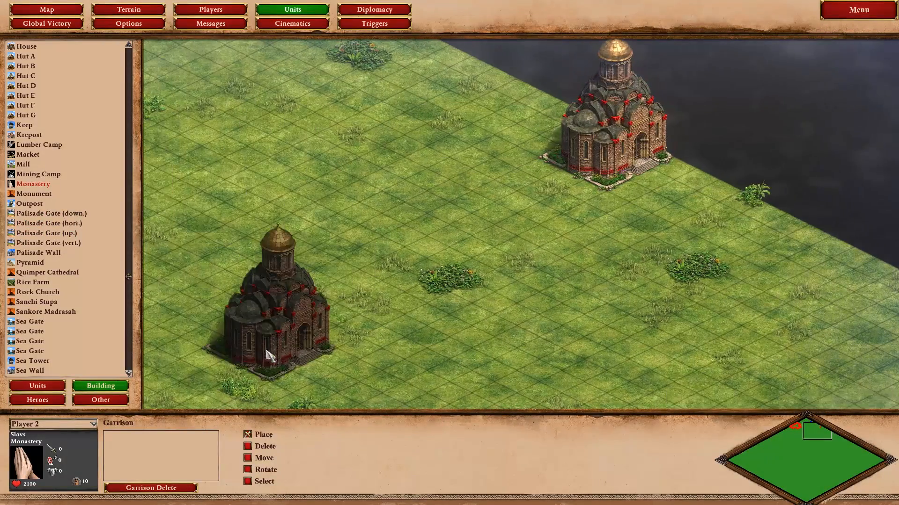
Place a Gaia Wolf on the open grass southeast of the palisade enclosure.
left_click(247, 469)
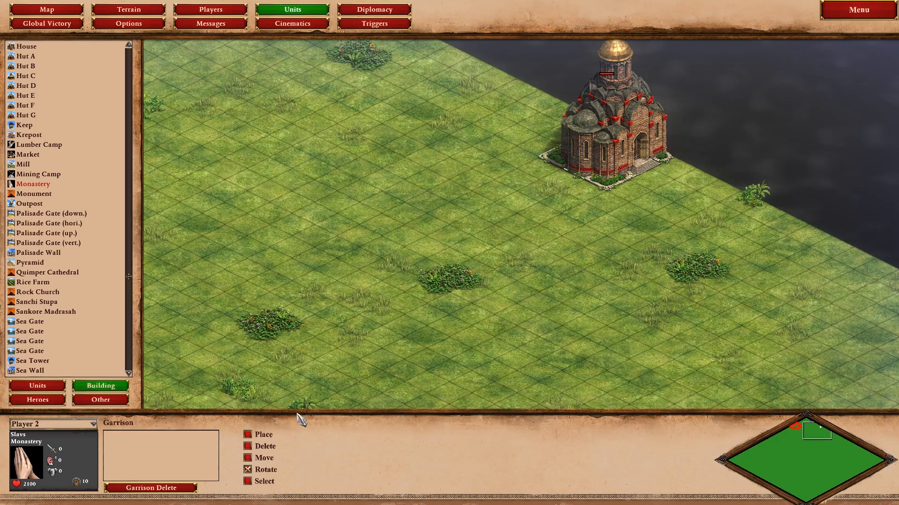
left_click(248, 434)
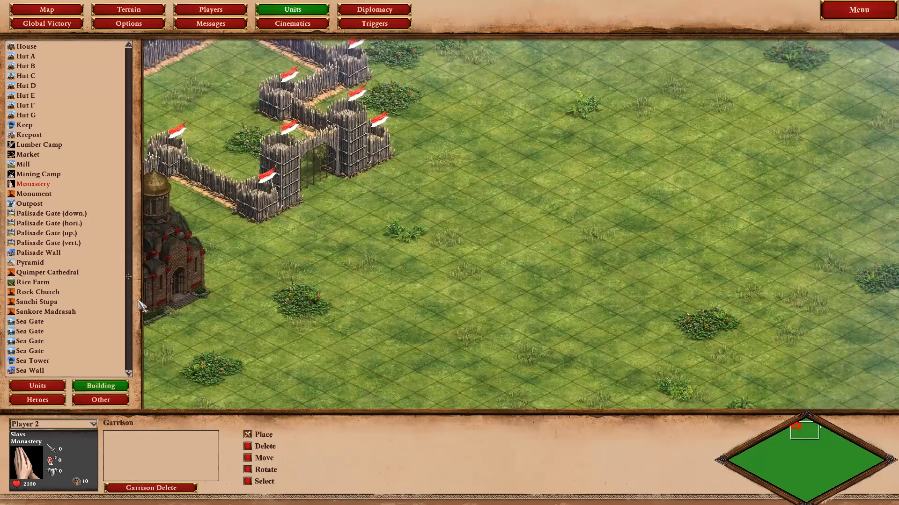
left_click(42, 388)
scroll(121, 256, "down", 15)
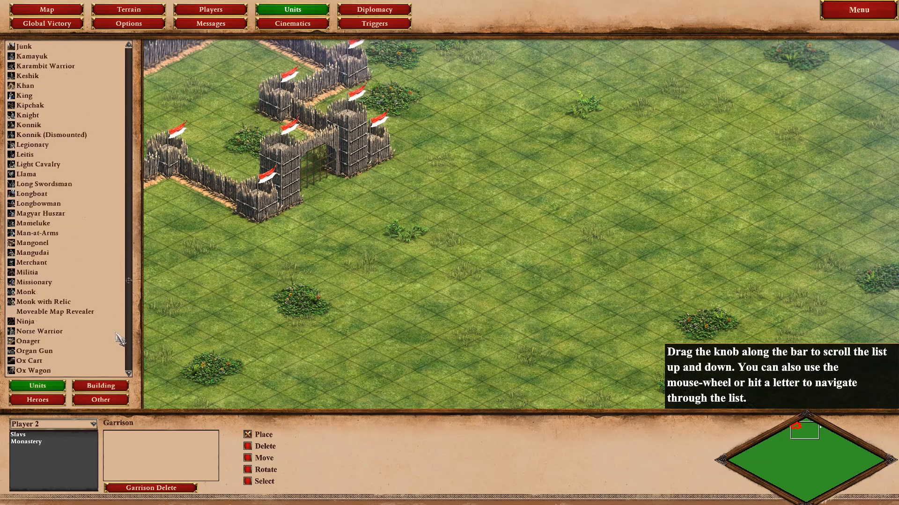
left_click(91, 425)
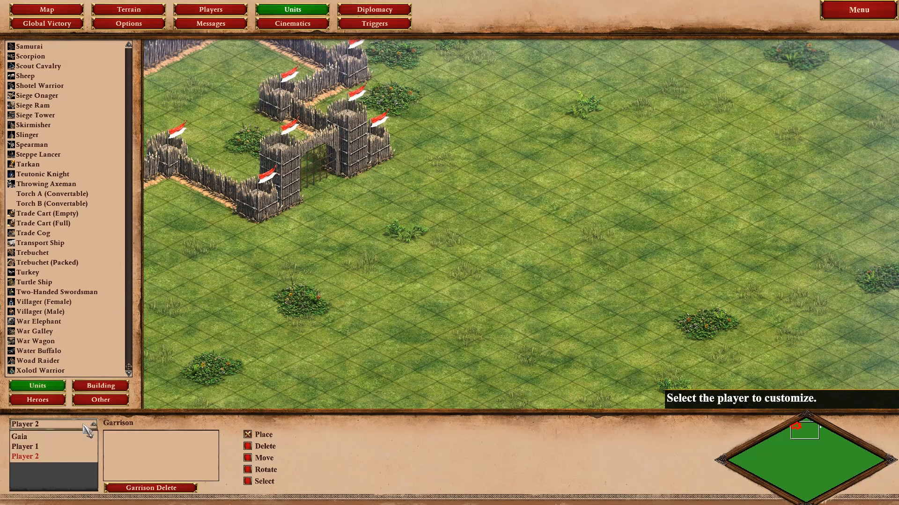
left_click(70, 437)
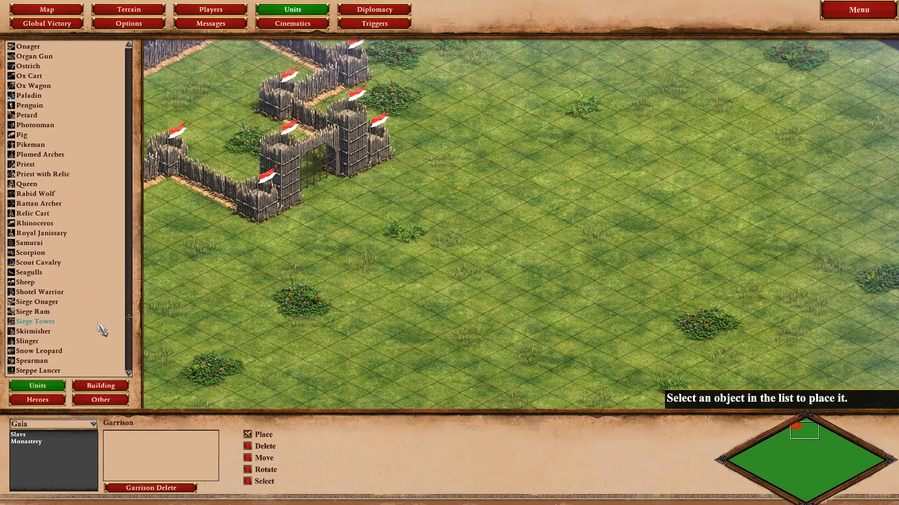
scroll(127, 342, "down", 12)
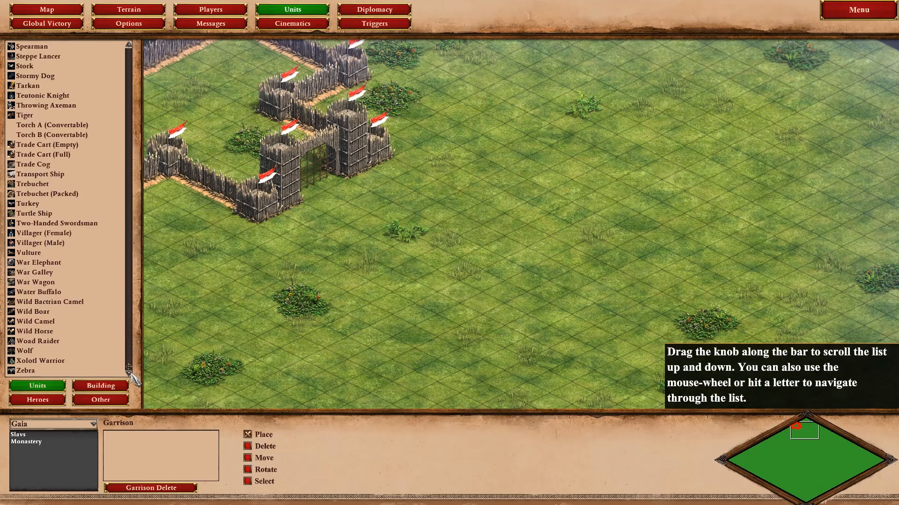
left_click(44, 352)
left_click(636, 295)
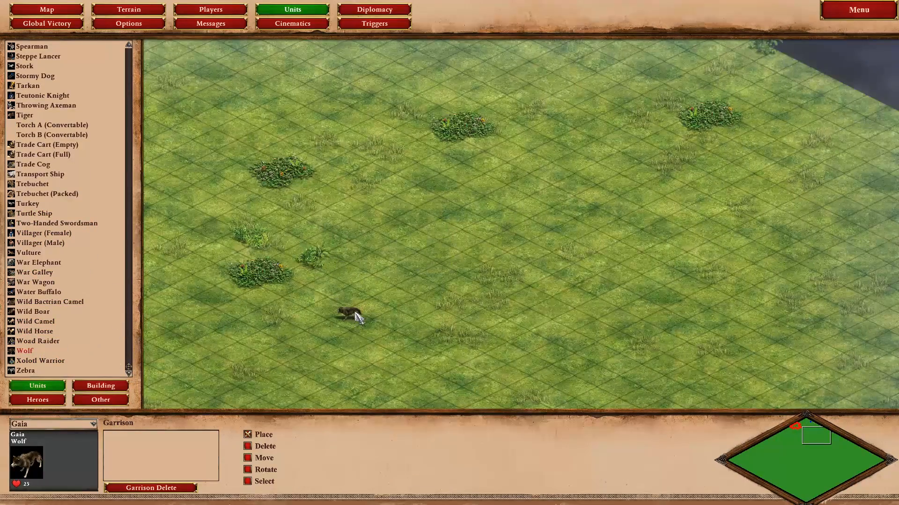
left_click(352, 310)
Place a Gaia Rugs object on the grass near the wolf and rotate it.
key("Down")
left_click(100, 397)
left_click_drag(129, 52, 136, 253)
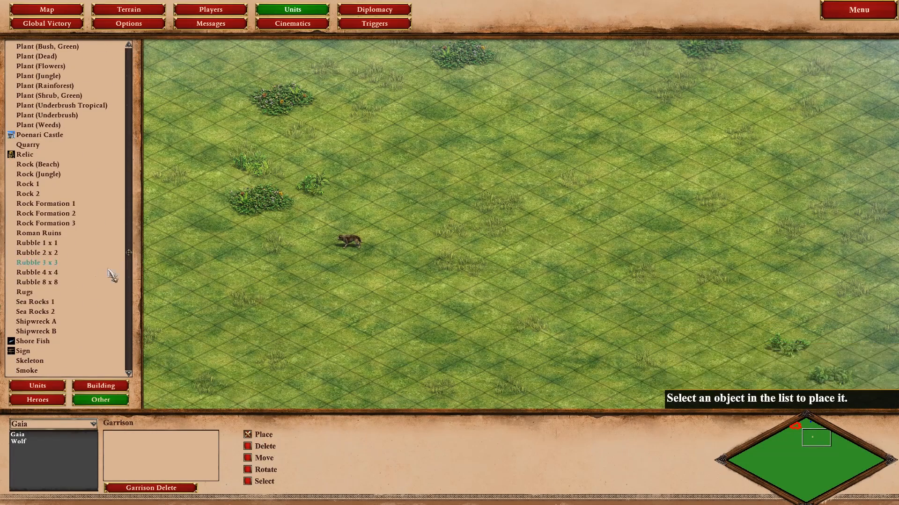
left_click(52, 291)
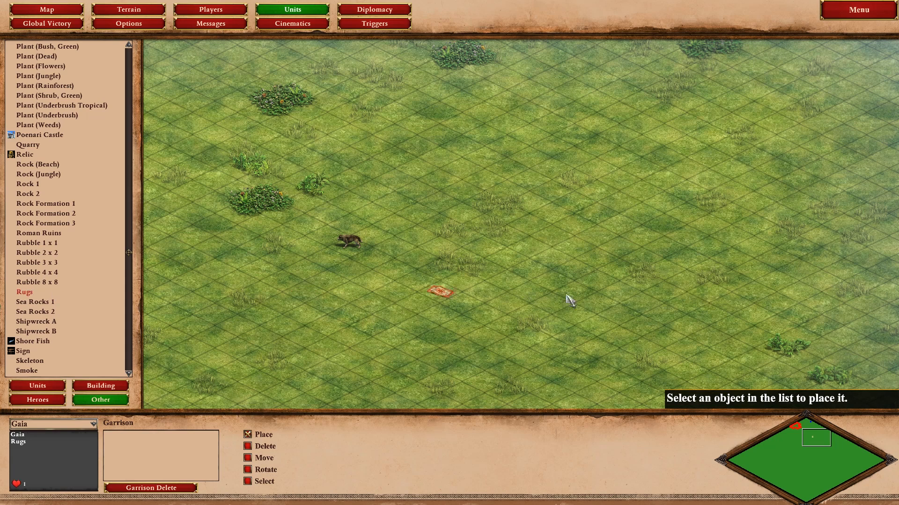
left_click(395, 277)
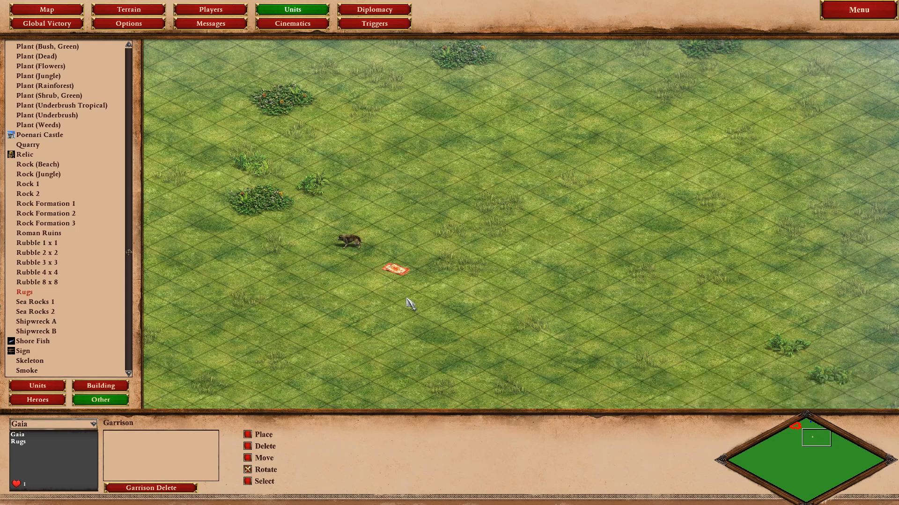
left_click(397, 273)
left_click(397, 275)
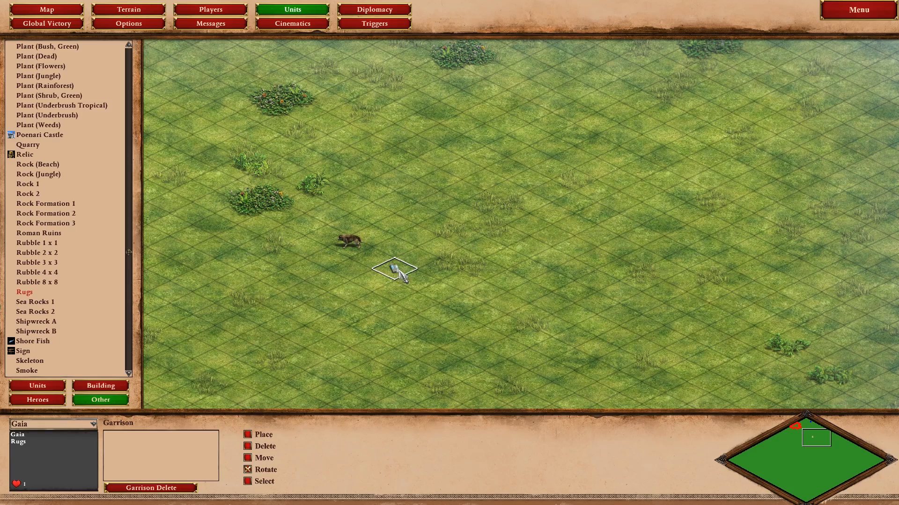
Create a scenario trigger named Settings.
key("Left")
key("Up")
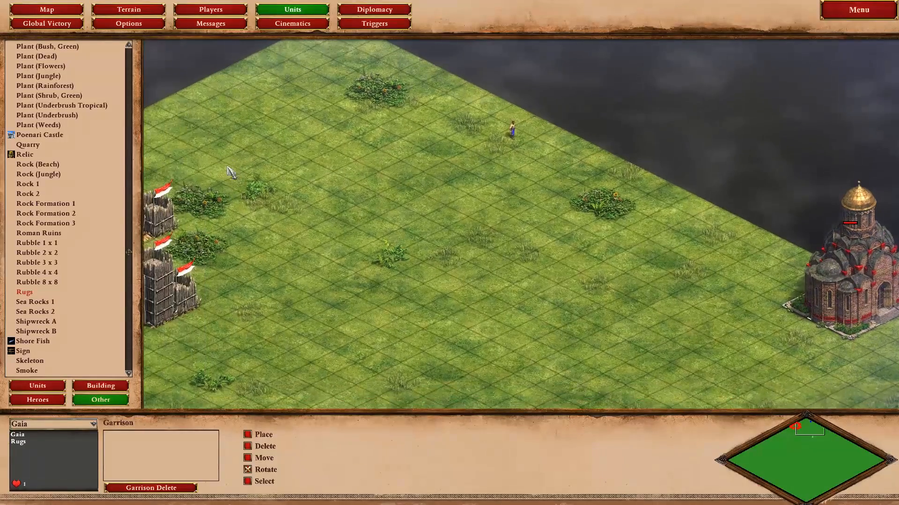
left_click(380, 24)
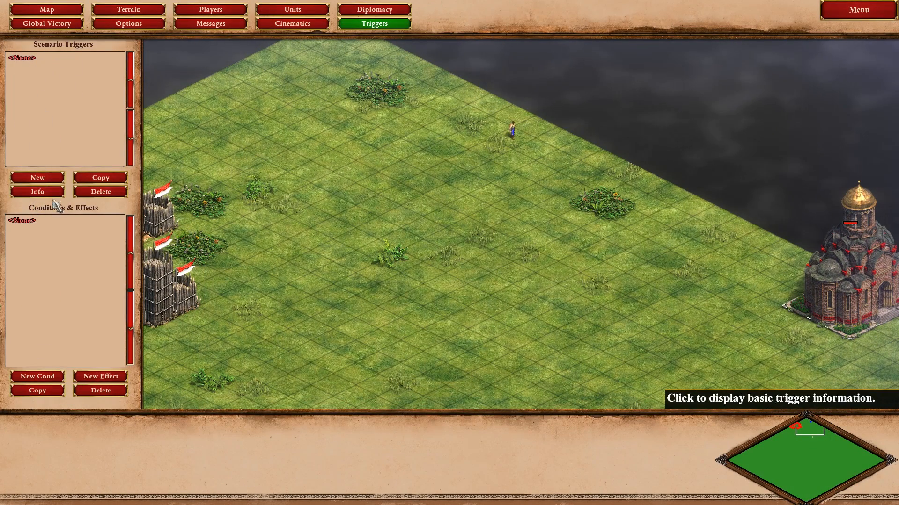
left_click(43, 178)
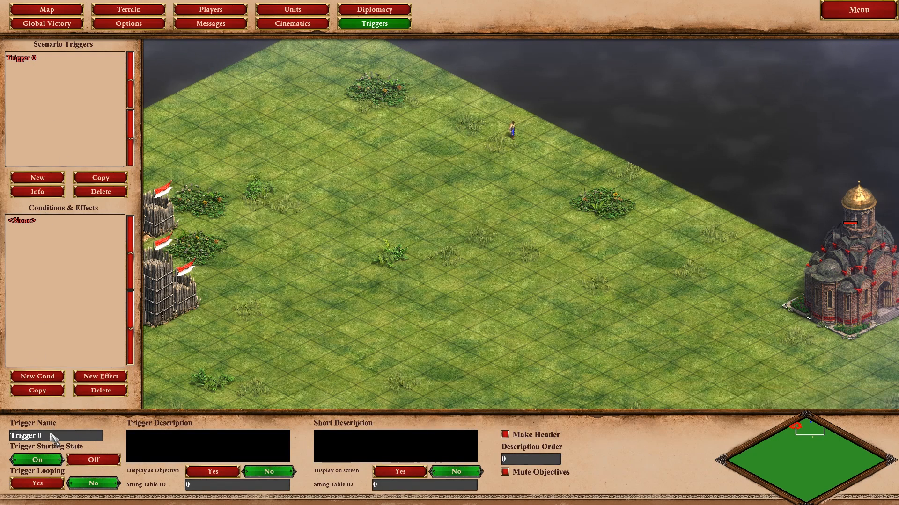
type("Settings")
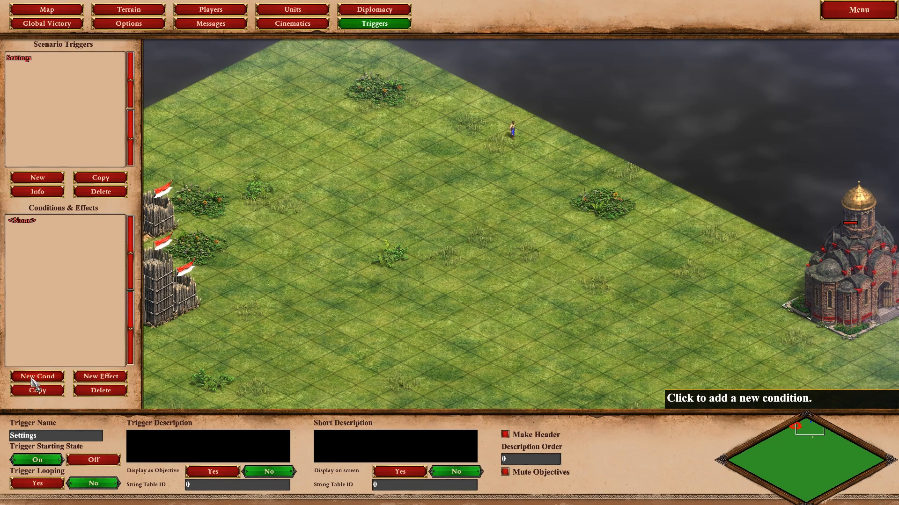
Add a Lock Gate effect to the Settings trigger, with the palisade gate as its target.
left_click(90, 379)
left_click(71, 433)
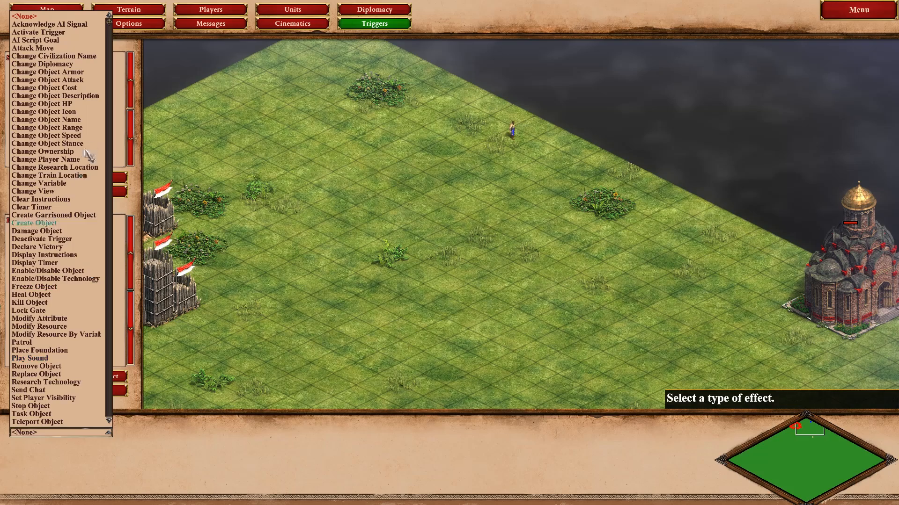
scroll(73, 262, "down", 2)
left_click(66, 271)
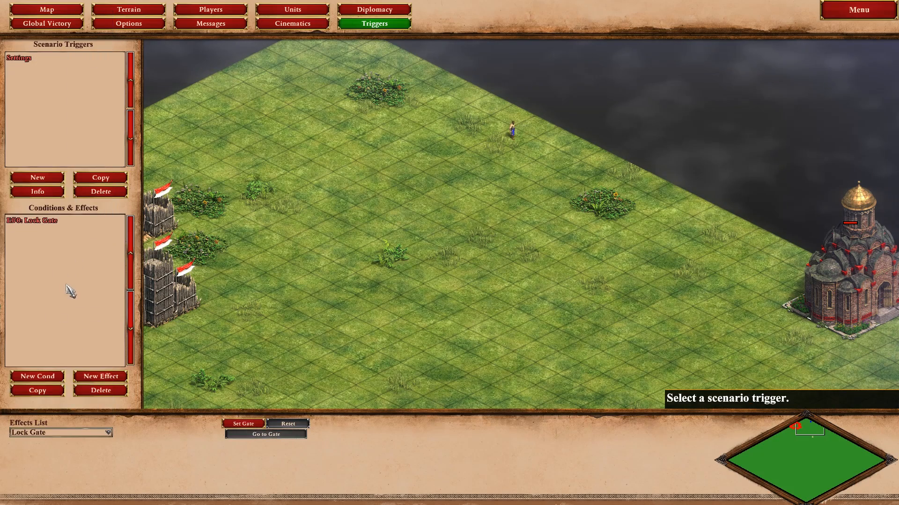
left_click(244, 424)
left_click(397, 267)
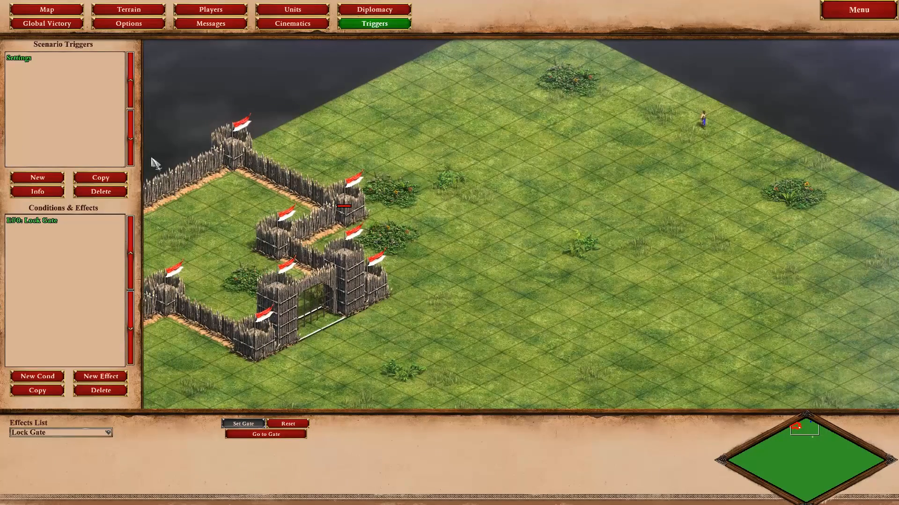
Create a trigger named Goal 1 with the short description "Go to the gates!" and enable its display on screen.
left_click(37, 178)
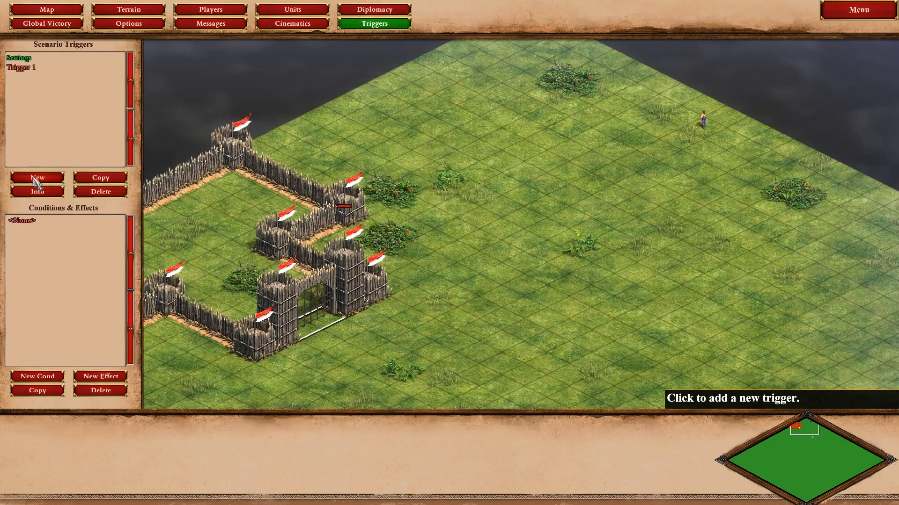
left_click_drag(68, 437, 10, 429)
type("Goal")
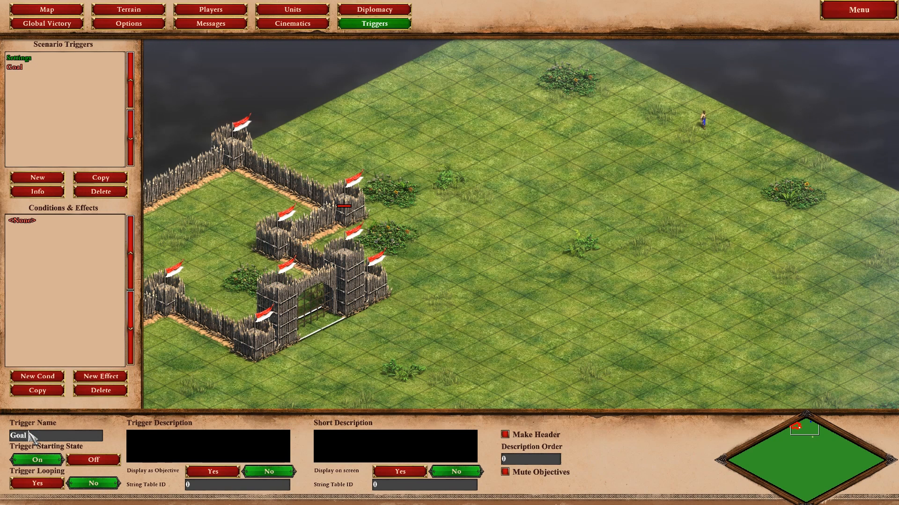
type(" 1")
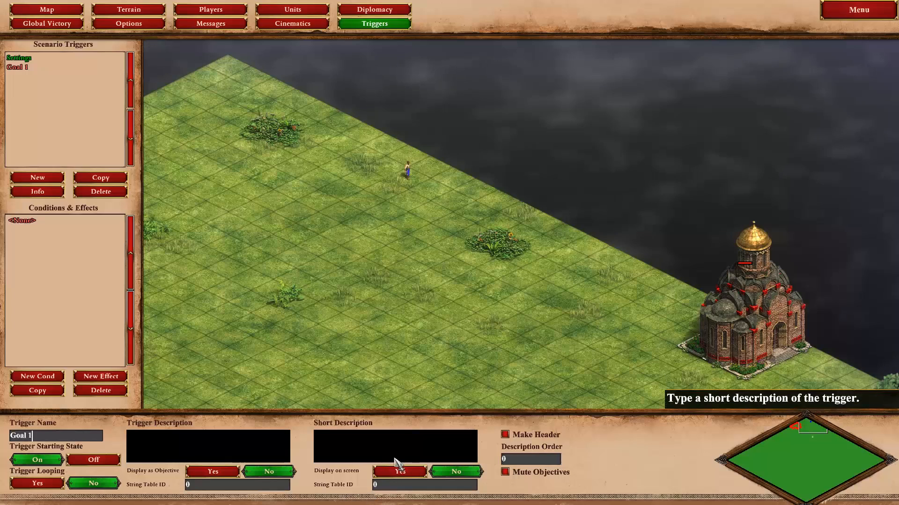
left_click(388, 451)
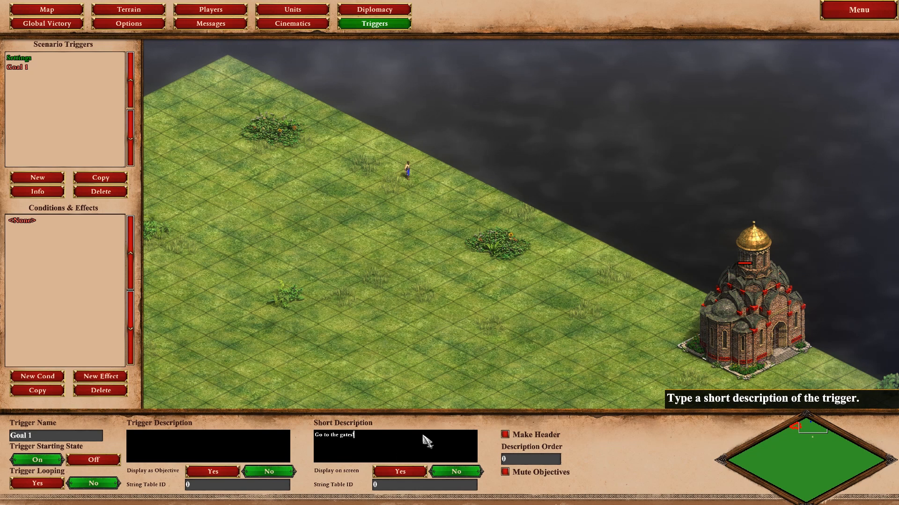
left_click(398, 473)
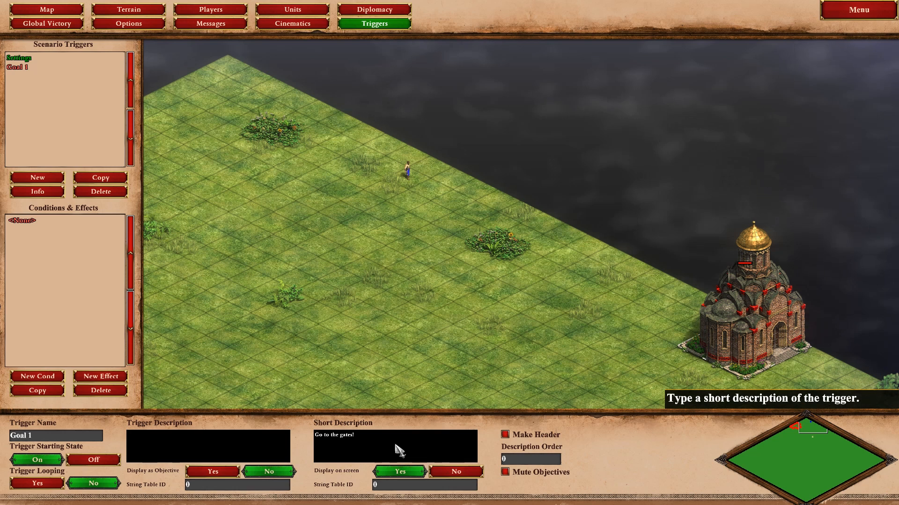
Add a Bring Object to Object condition to Goal 1, with the villager as object and the palisade gate as next object.
left_click(53, 377)
left_click(71, 434)
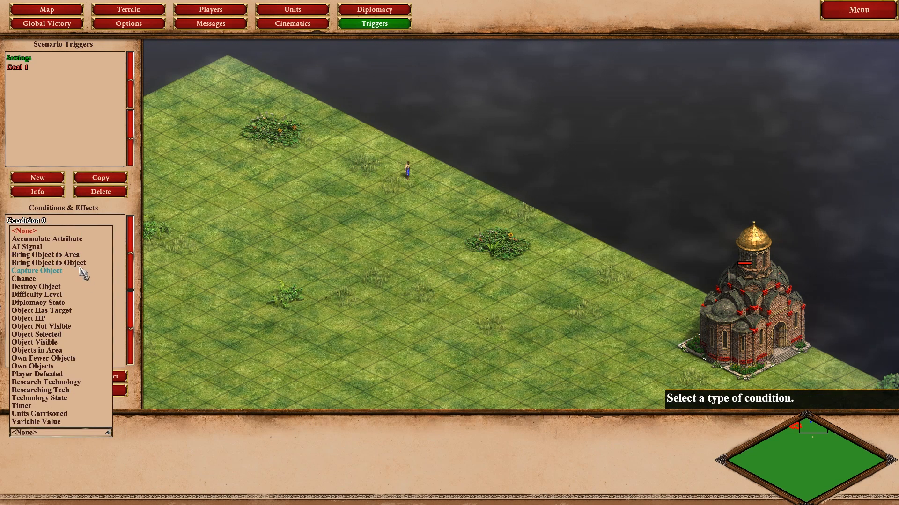
left_click(66, 263)
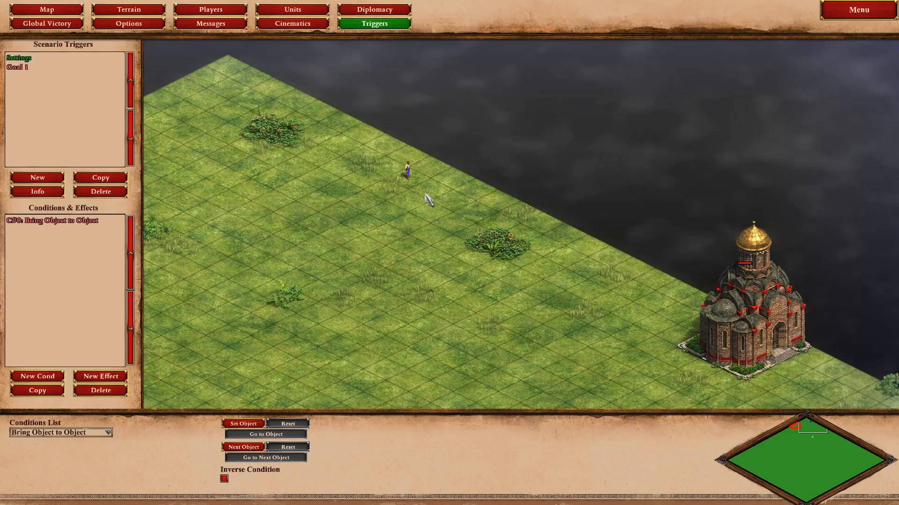
left_click(406, 176)
left_click(258, 449)
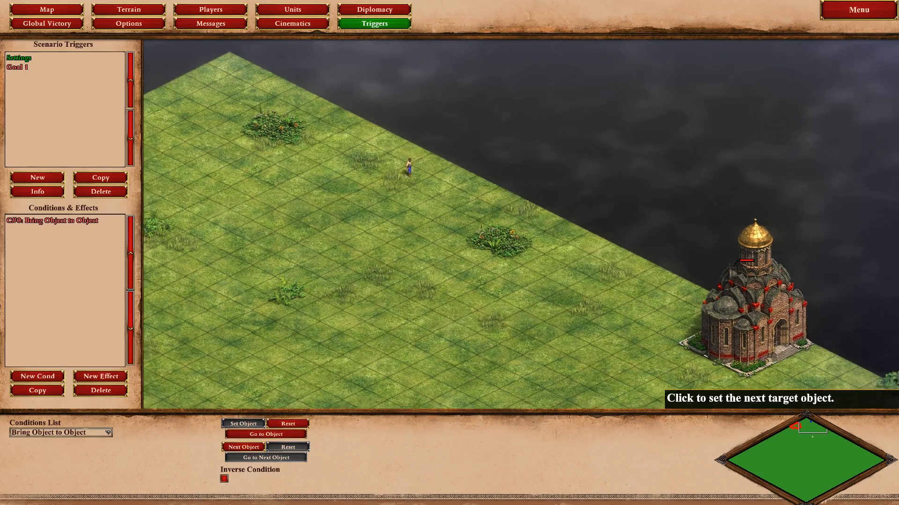
left_click(447, 241)
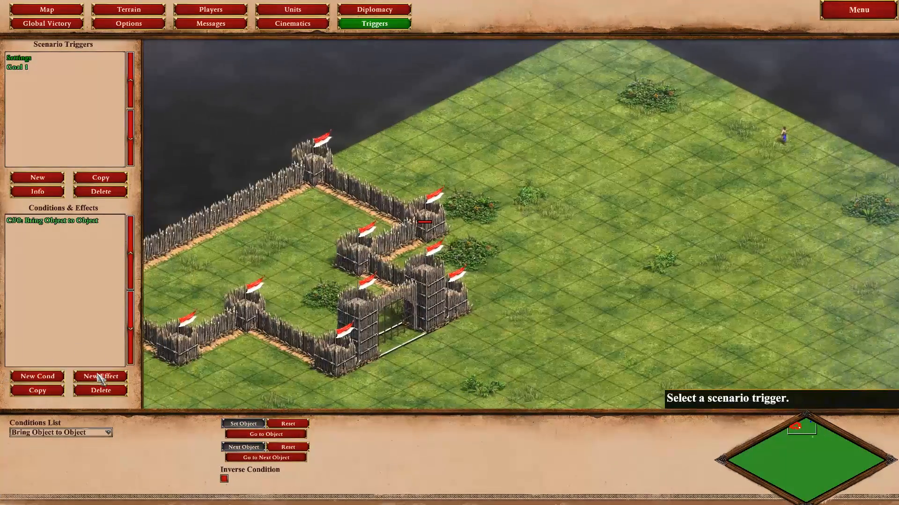
Add a Display Instructions effect to Goal 1 with the message "Go to the Monastery!" and a timer of 5.
left_click(99, 376)
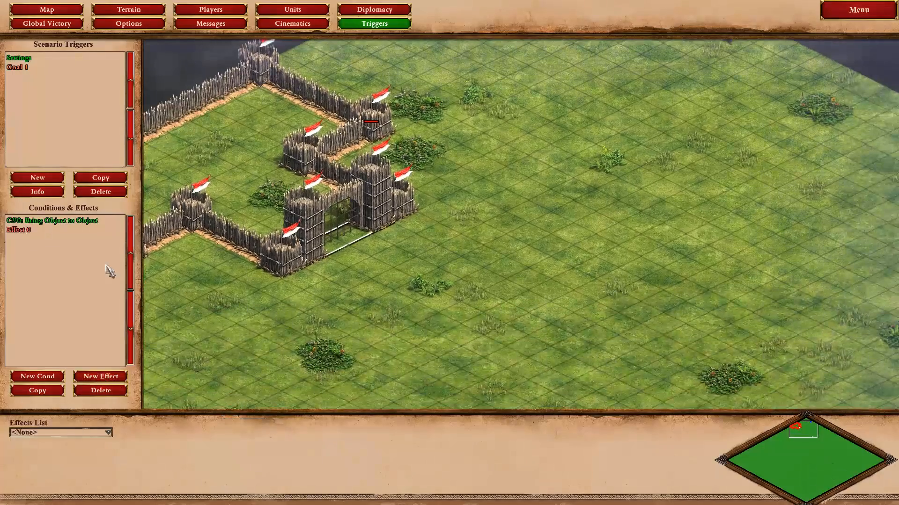
left_click(80, 432)
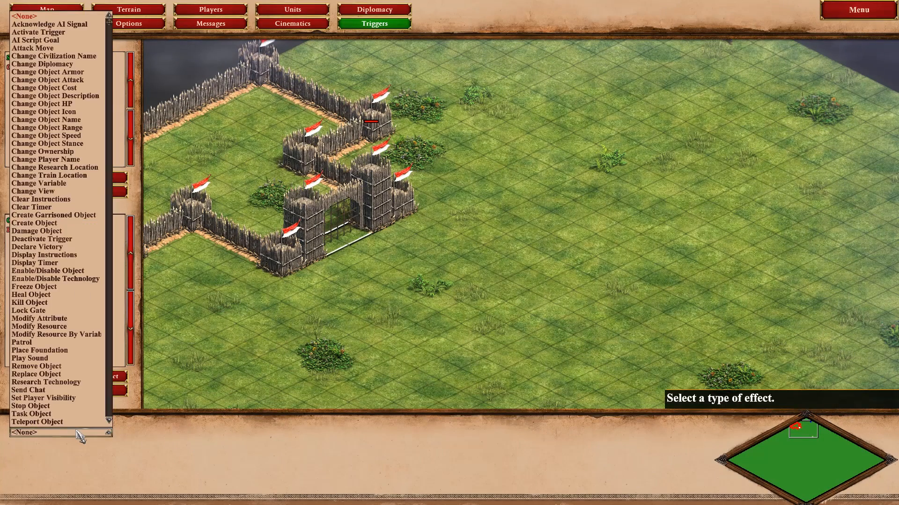
left_click(55, 255)
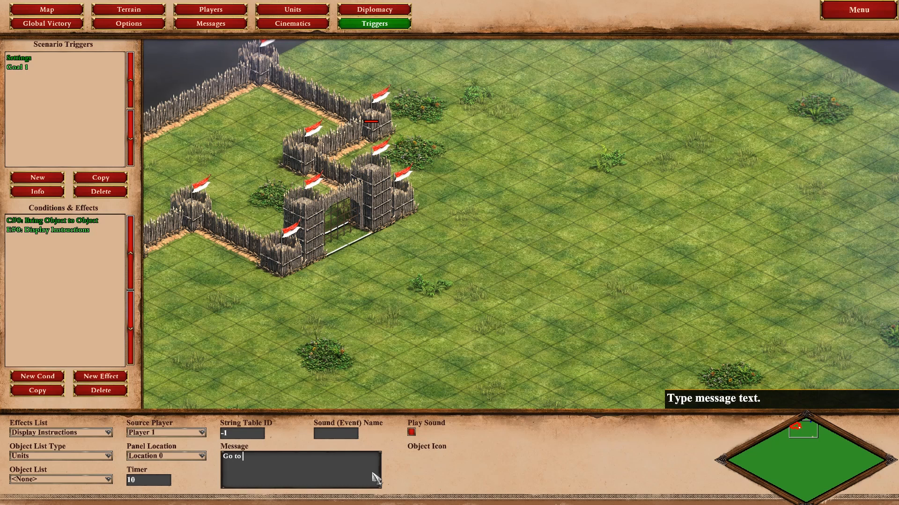
type("ry!")
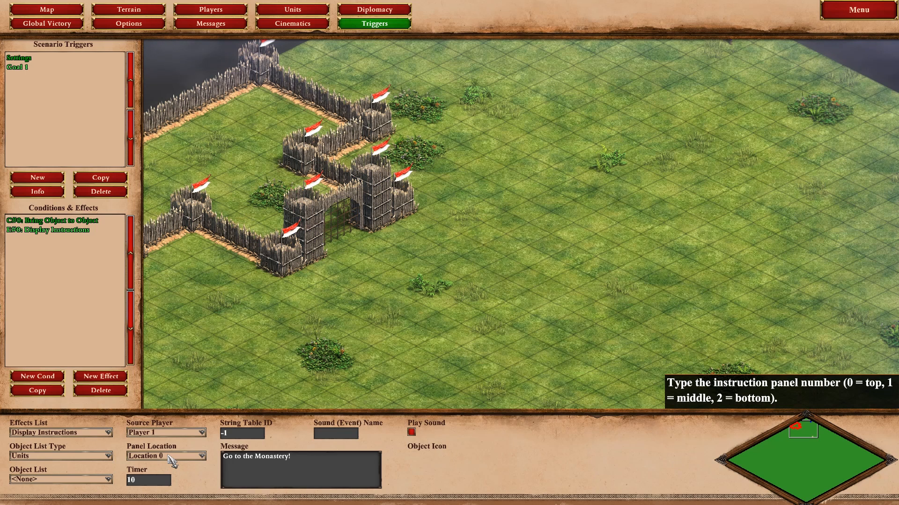
left_click(149, 481)
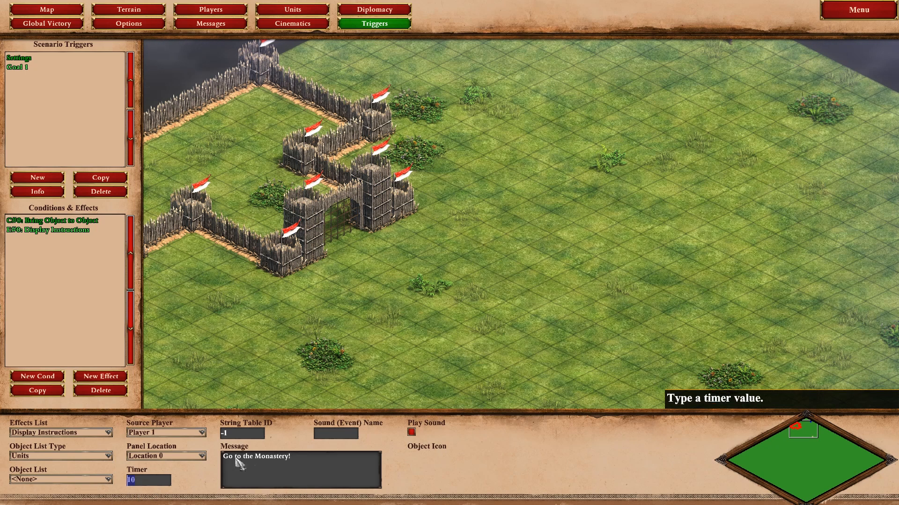
type("5")
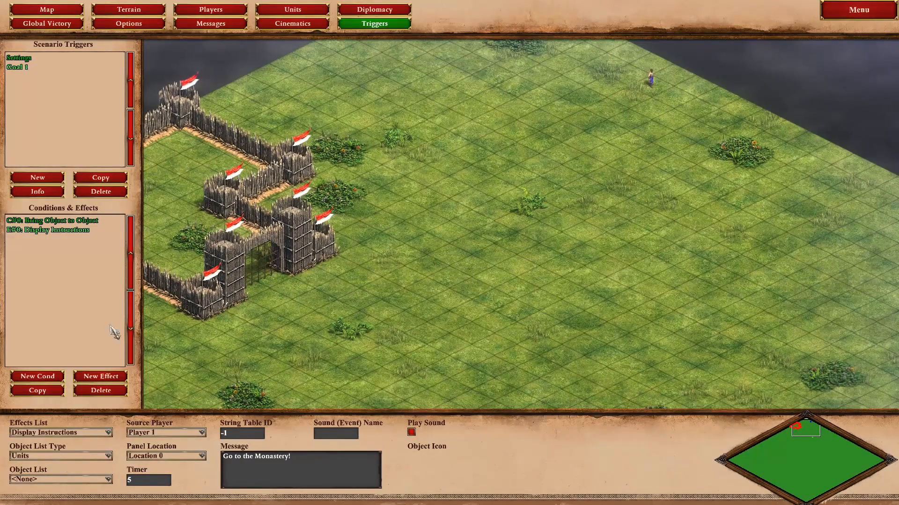
Add a Change View effect to Goal 1 for Player 1, with its location on the grass beside the monastery.
left_click(94, 377)
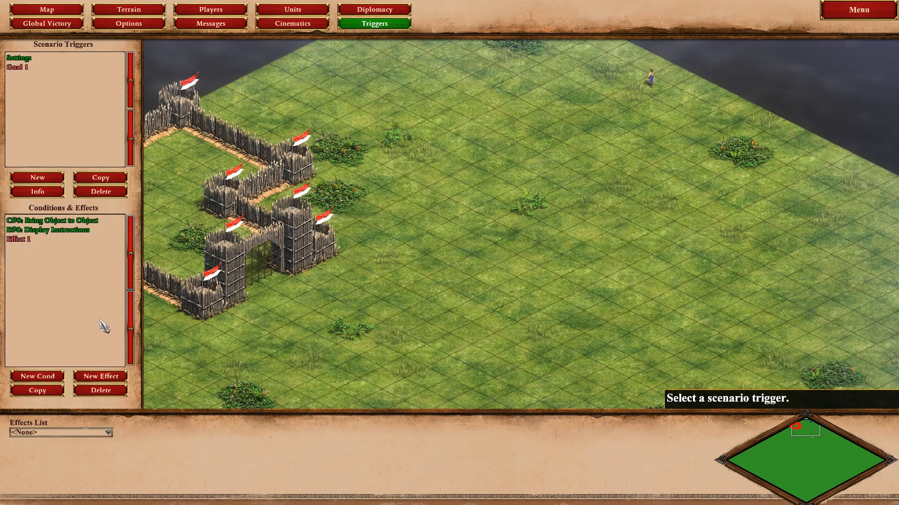
left_click(93, 433)
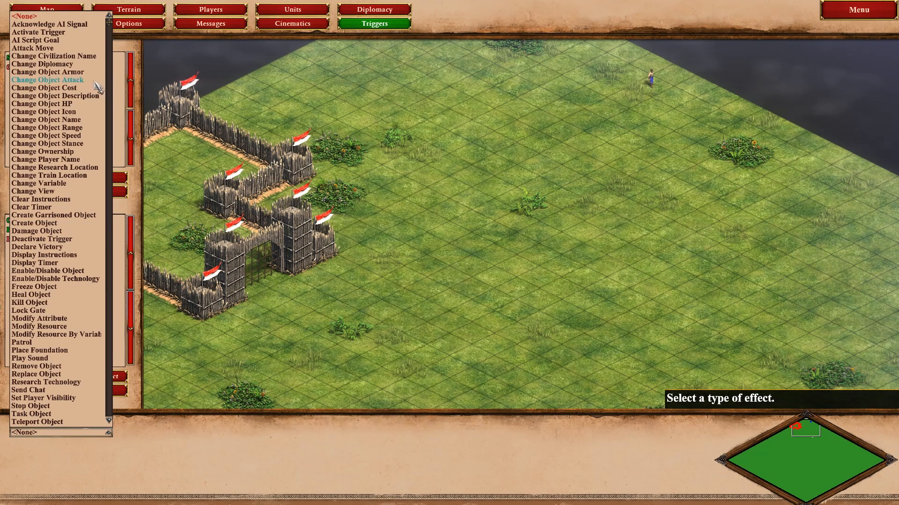
left_click_drag(109, 22, 104, 408)
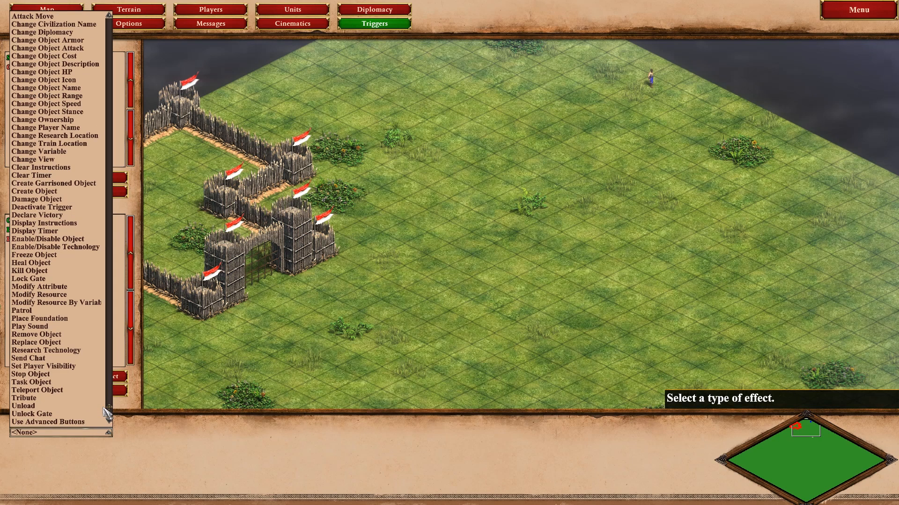
scroll(93, 241, "up", 1)
left_click(33, 168)
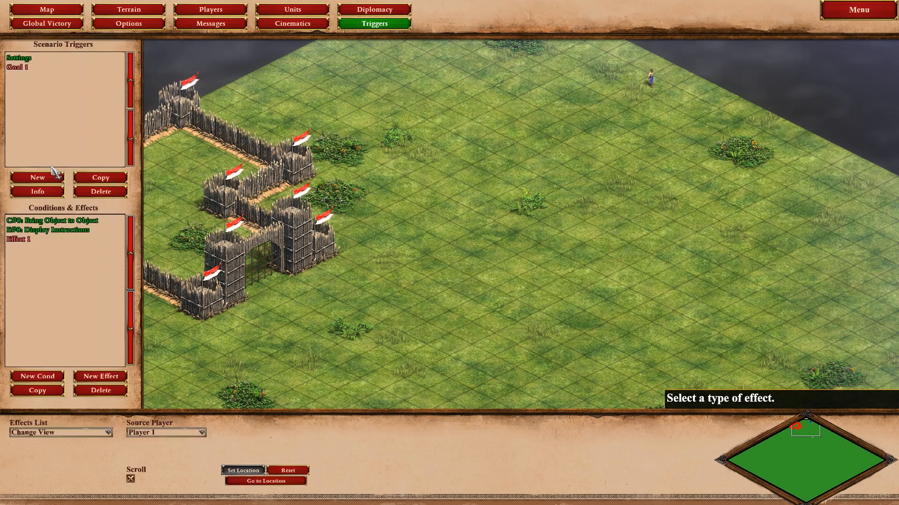
left_click(243, 471)
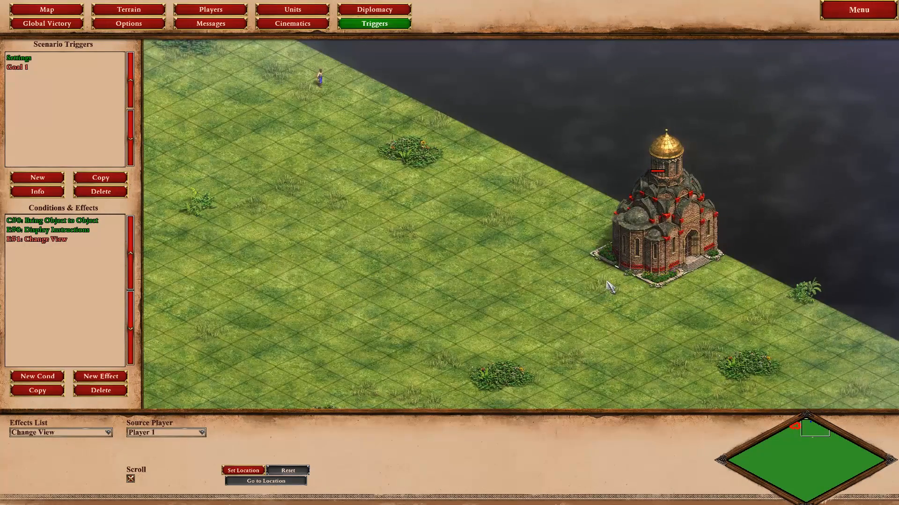
left_click(610, 286)
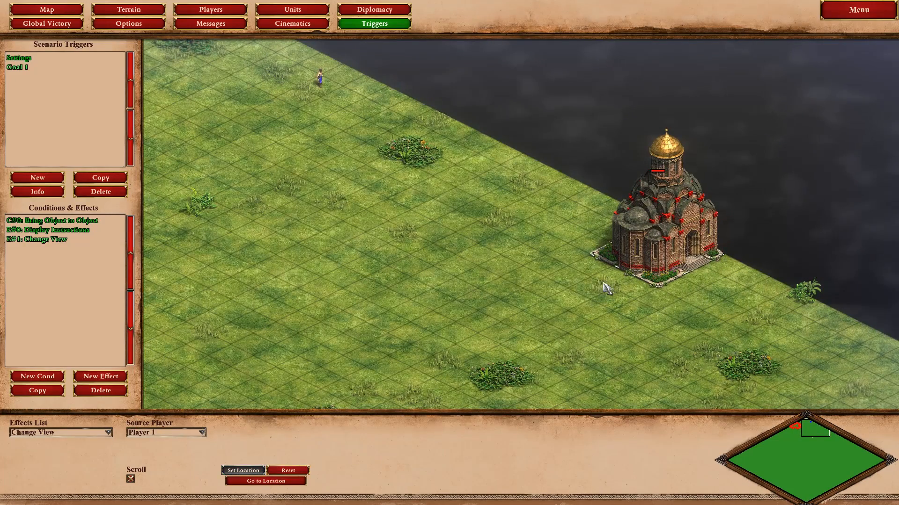
left_click(262, 481)
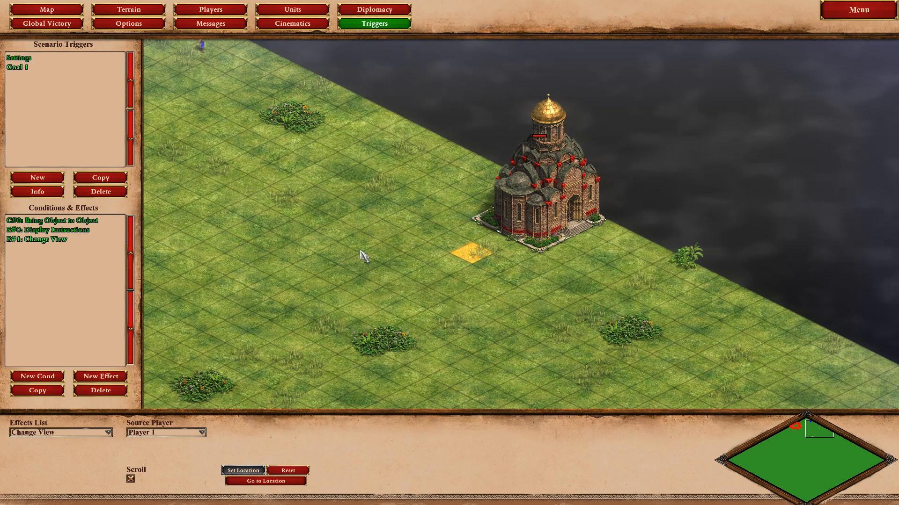
Add a Create Object effect to Goal 1 that creates a Map Revealer from the Others type on the tile beside the monastery.
left_click(110, 379)
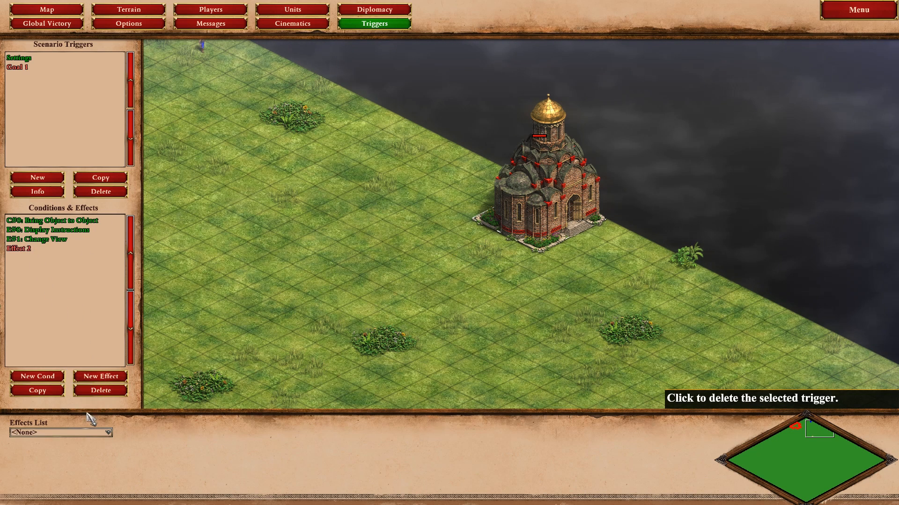
left_click(89, 432)
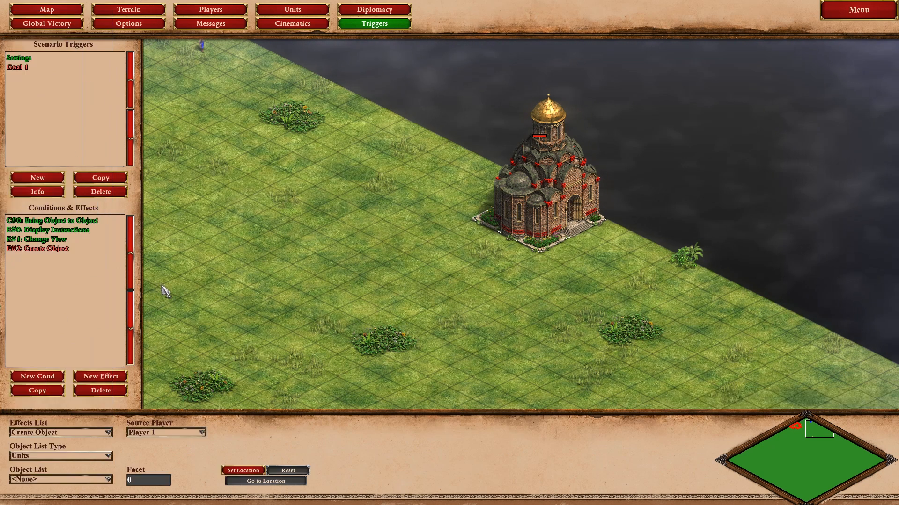
left_click(94, 457)
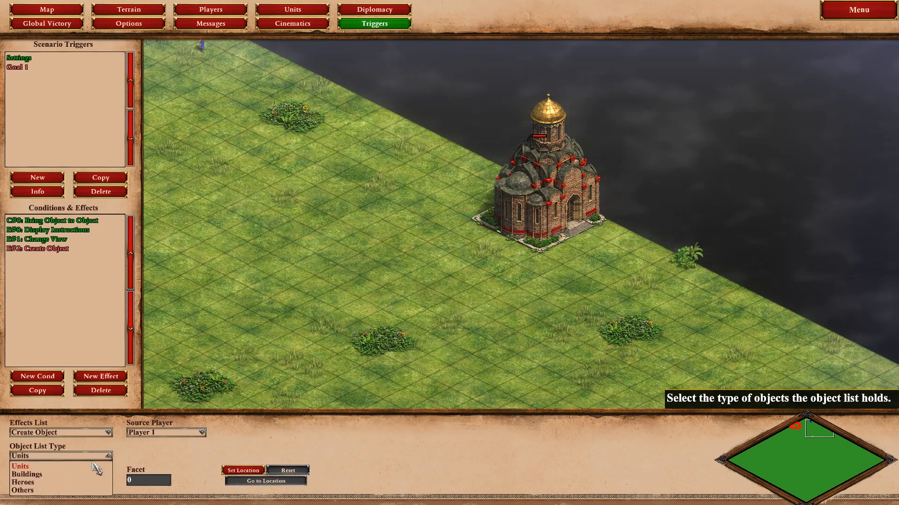
left_click(68, 491)
left_click(75, 479)
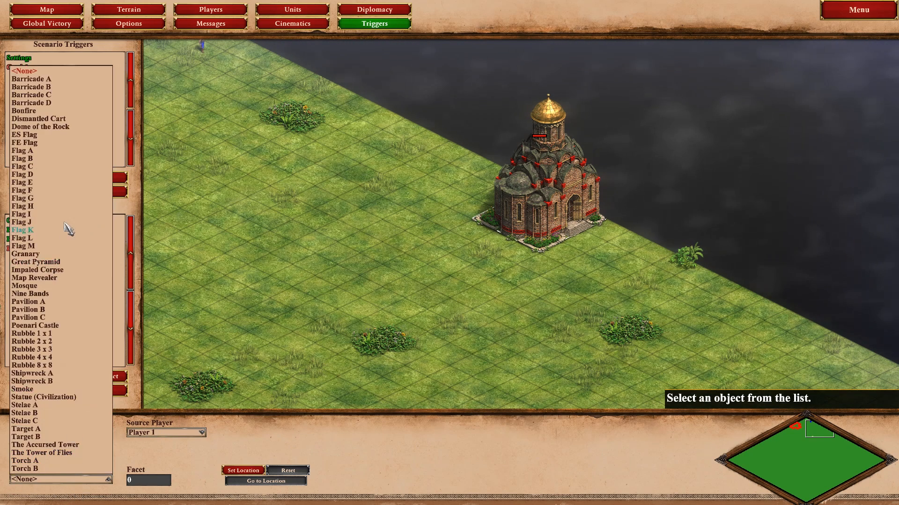
left_click(47, 280)
left_click(236, 471)
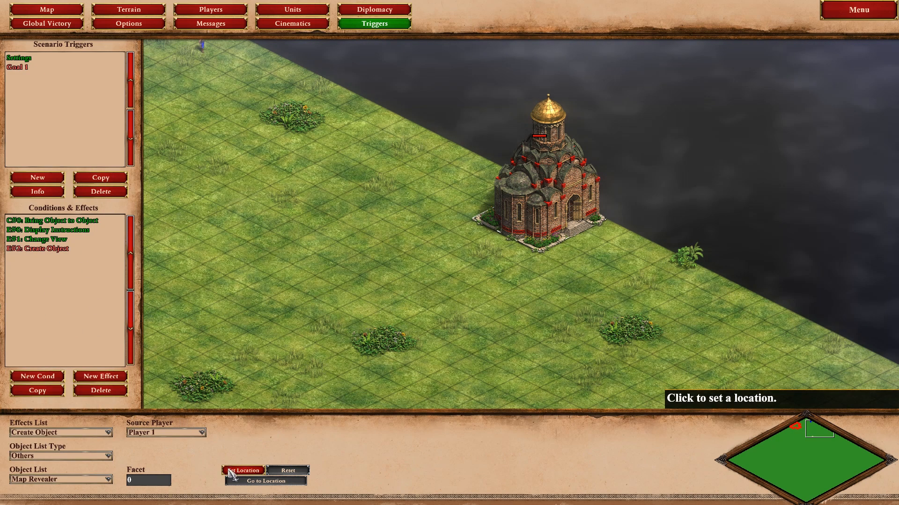
left_click(480, 258)
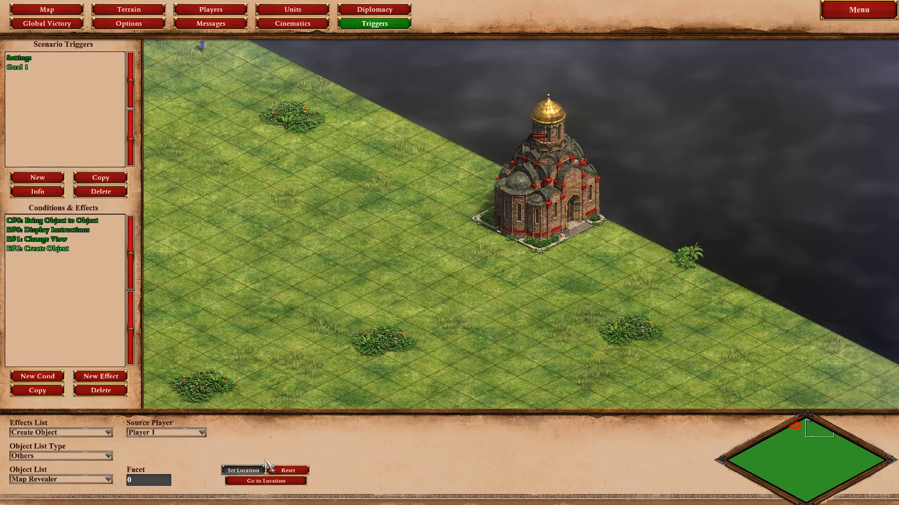
left_click(255, 481)
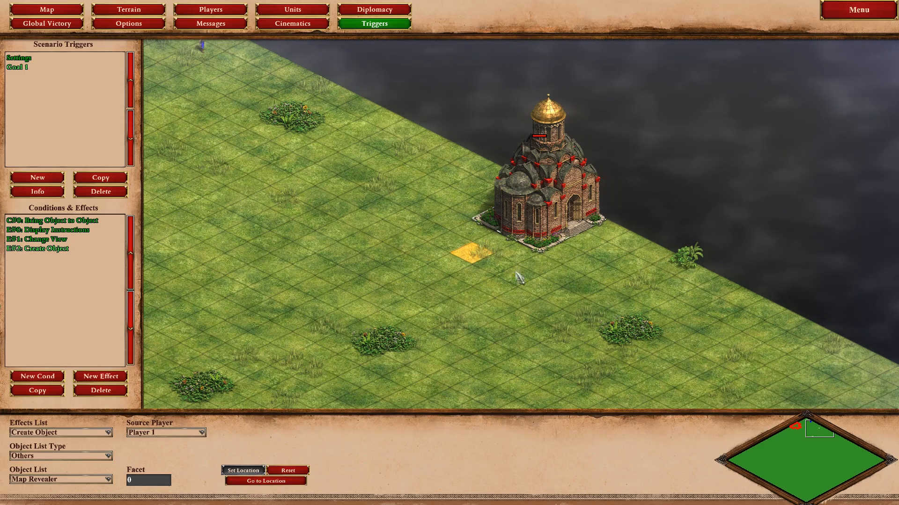
Create a new trigger and name it Goal 2.
key("Left")
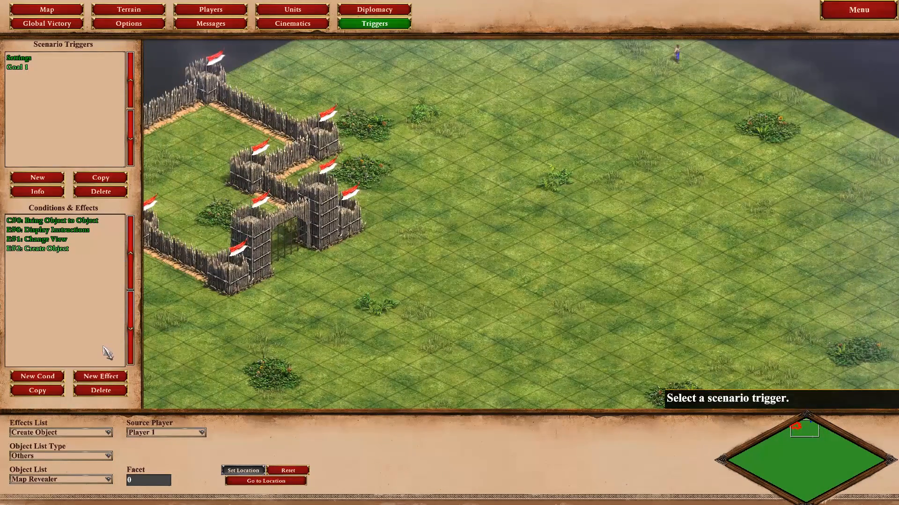
left_click(41, 178)
left_click(37, 78)
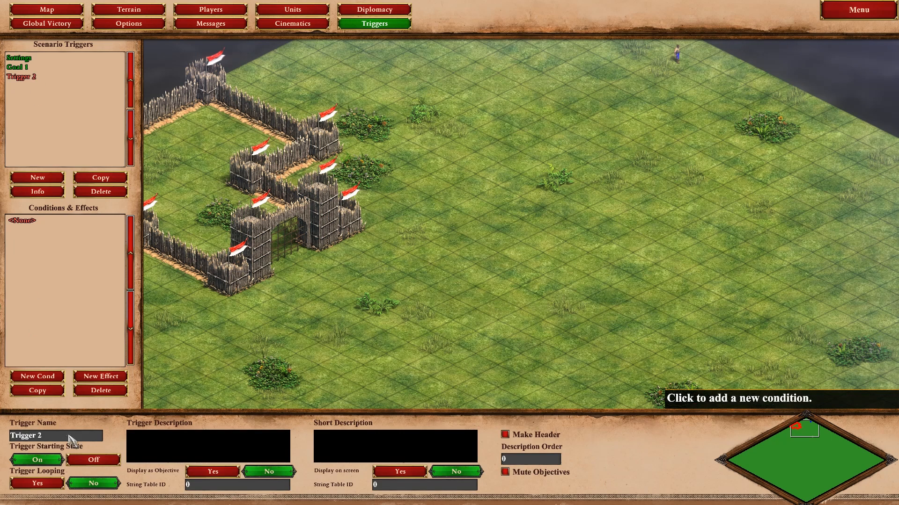
left_click(36, 436)
key("BackSpace")
key("BackSpace")
key("BackSpace")
key("BackSpace")
key("BackSpace")
key("BackSpace")
key("BackSpace")
type("G")
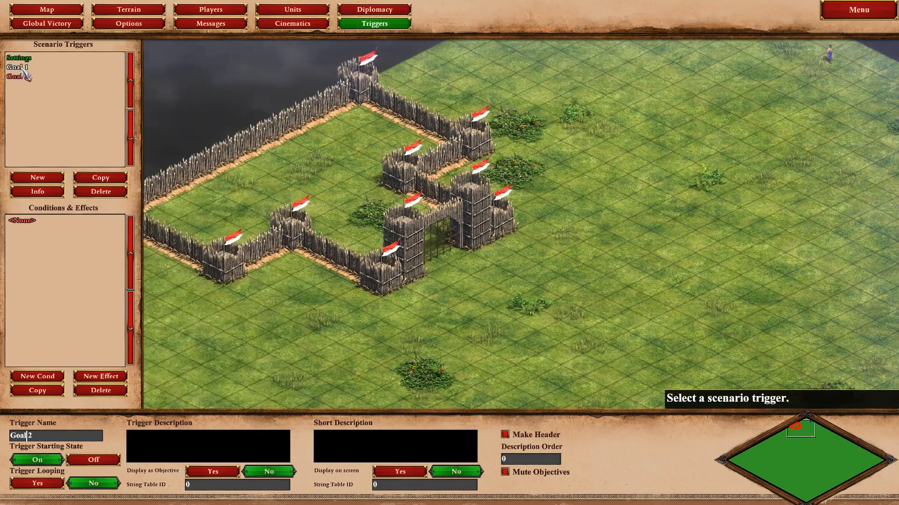
Add an Activate Trigger effect to Goal 1 that activates Goal 2.
left_click(17, 67)
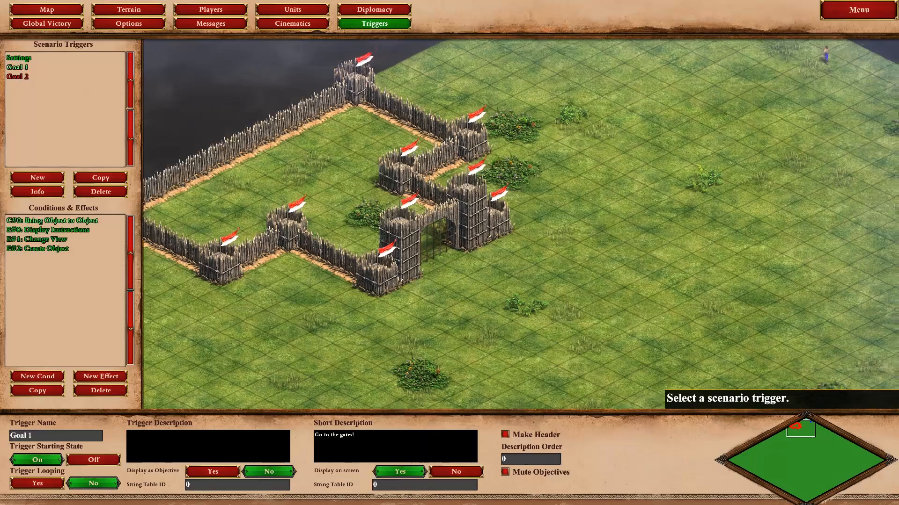
left_click(104, 377)
left_click(107, 433)
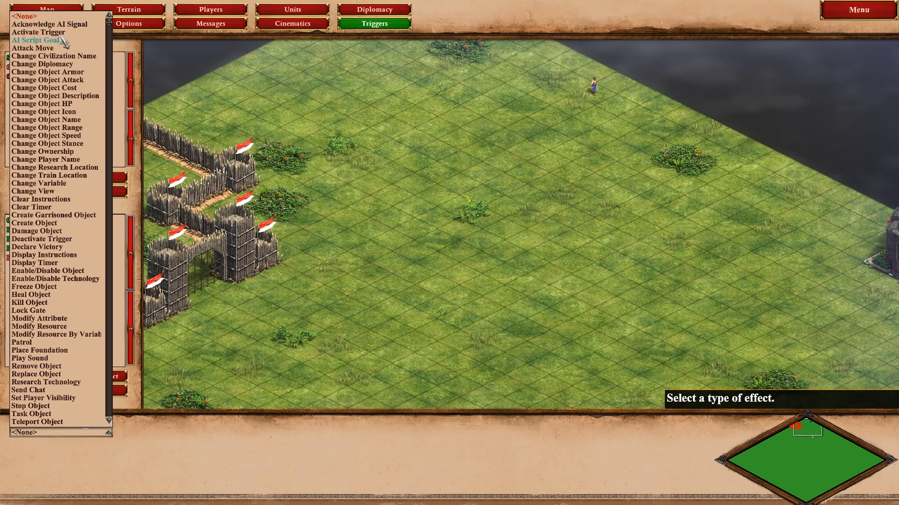
left_click(38, 32)
left_click(64, 455)
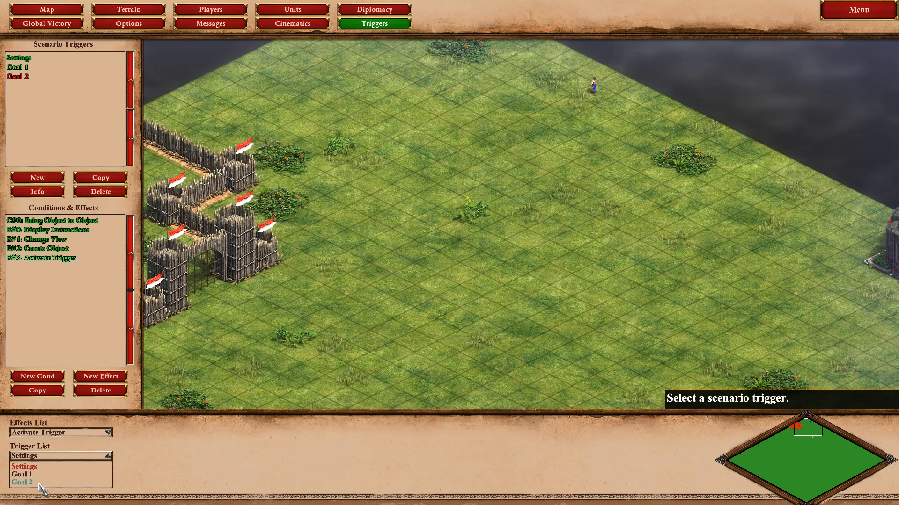
left_click(23, 483)
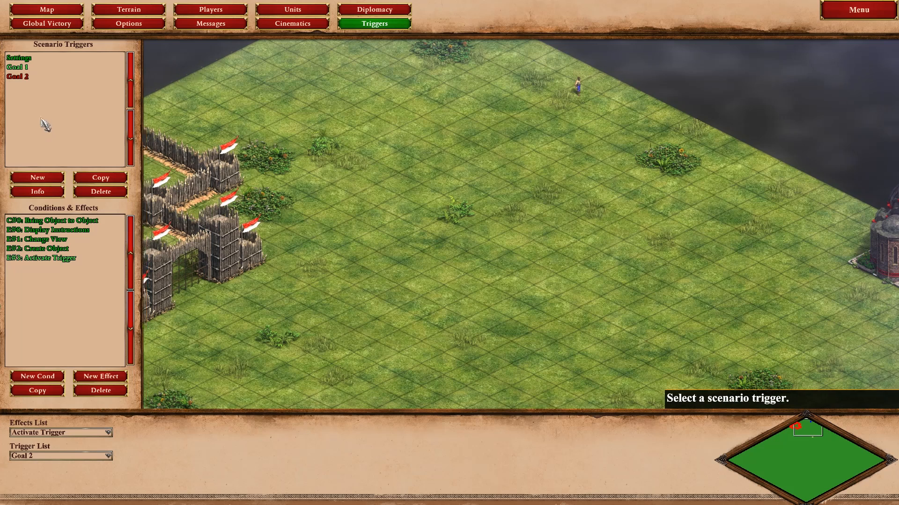
Give Goal 2 a blank condition, starting state Off and the short description "Go to the Monastery!" displayed on screen.
left_click(18, 77)
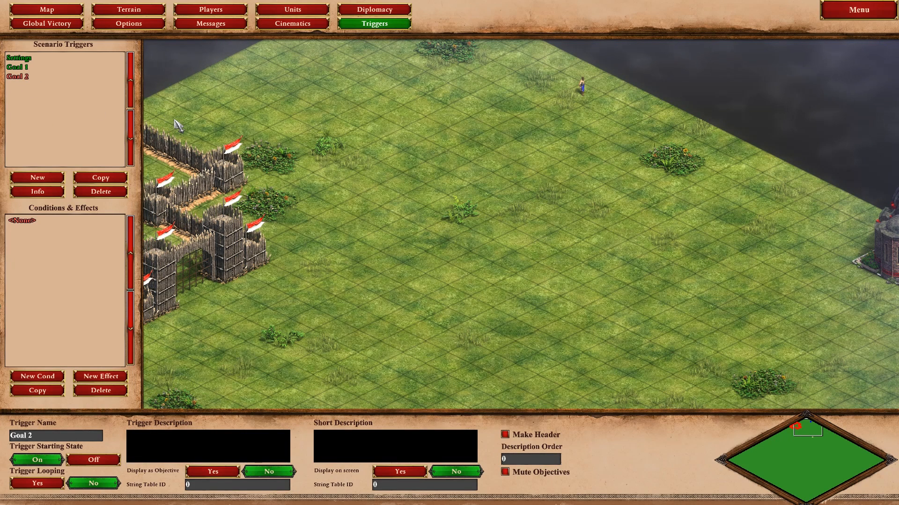
left_click(59, 377)
left_click(22, 78)
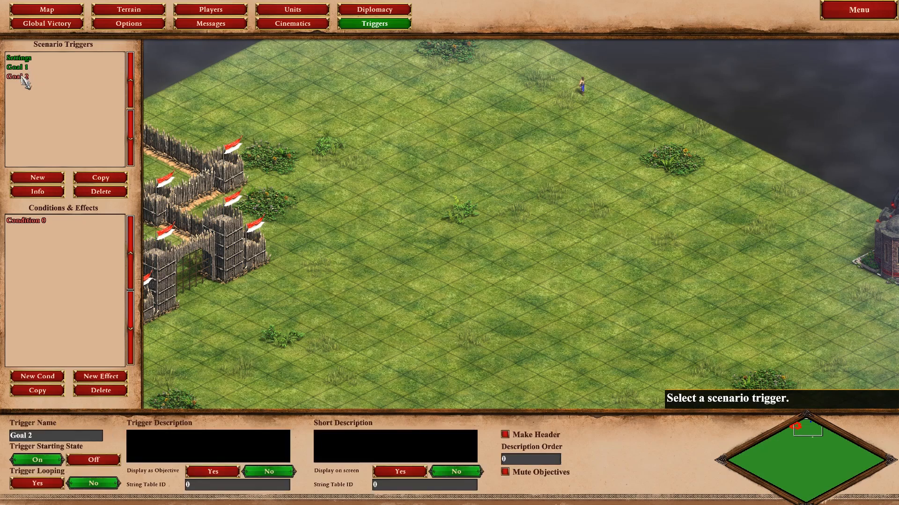
left_click(94, 460)
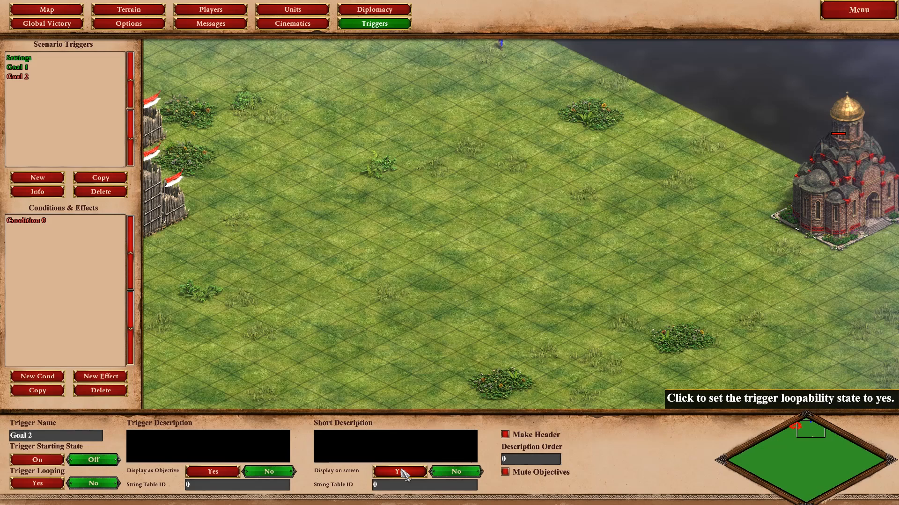
left_click(400, 472)
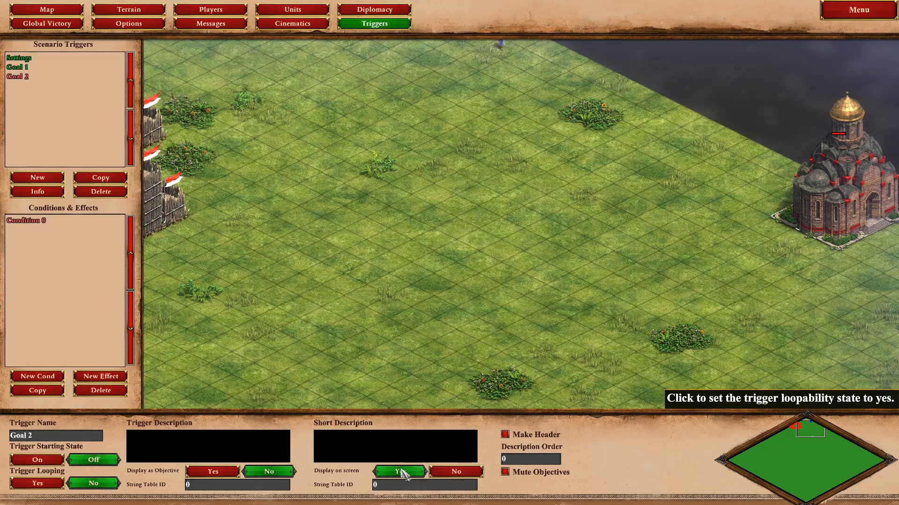
left_click(407, 458)
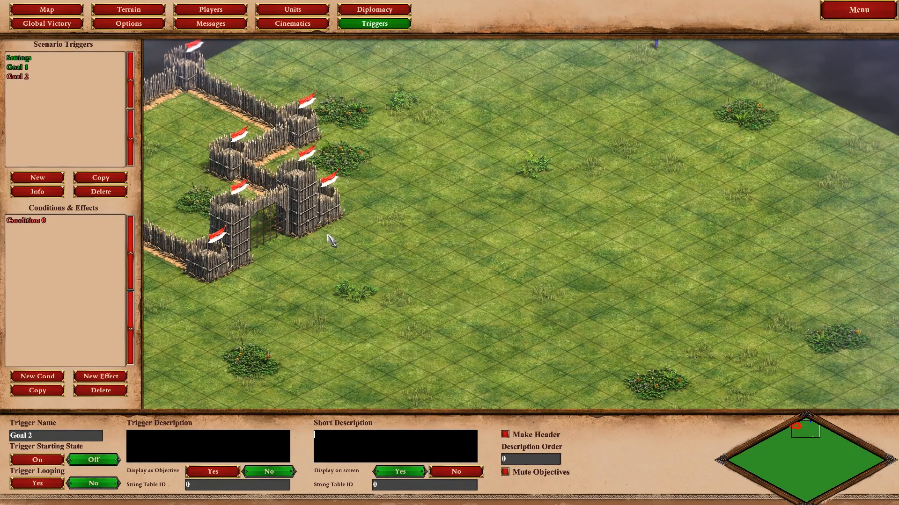
mouse_move(898, 229)
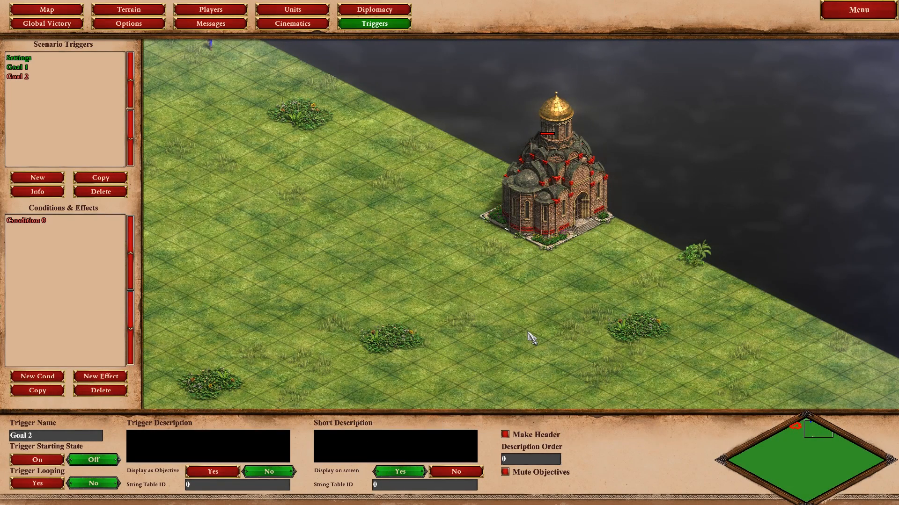
type("to the Monastery")
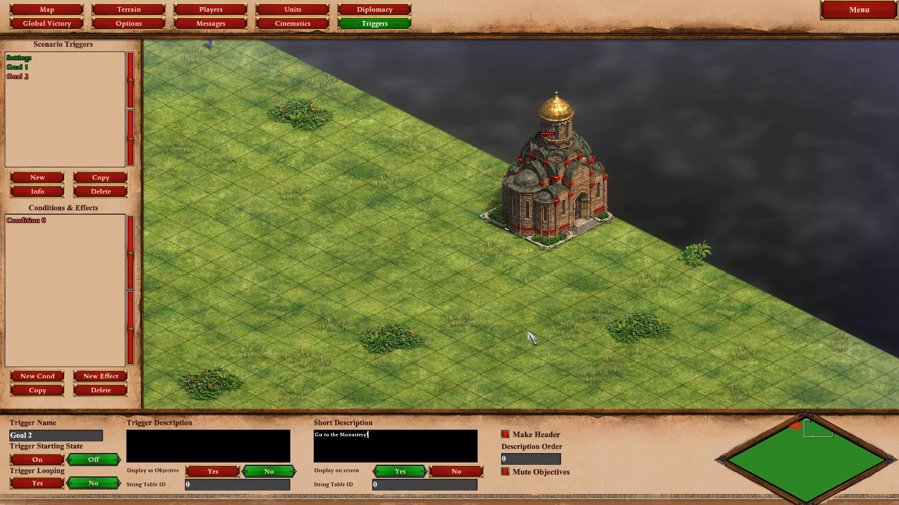
Make Goal 2's blank condition Bring Object to Object, with the villager as object and the monastery as next object.
left_click(38, 222)
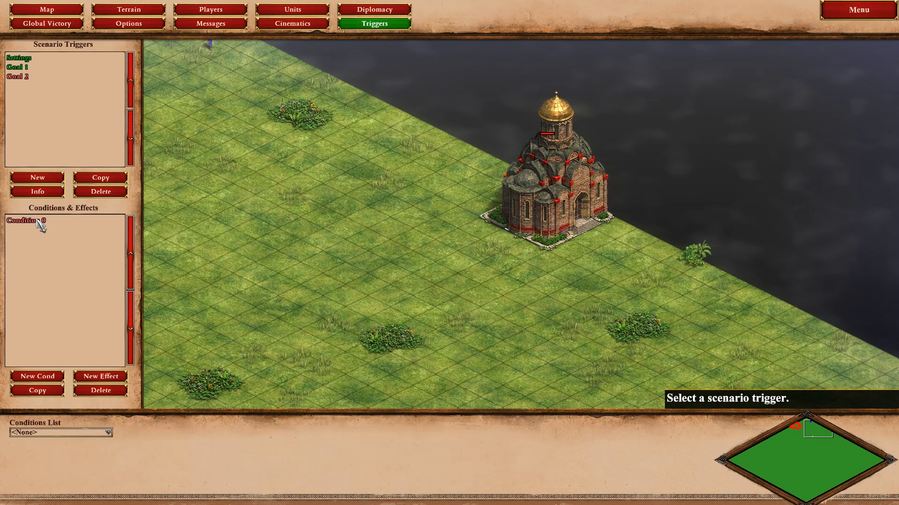
left_click(65, 433)
left_click(75, 263)
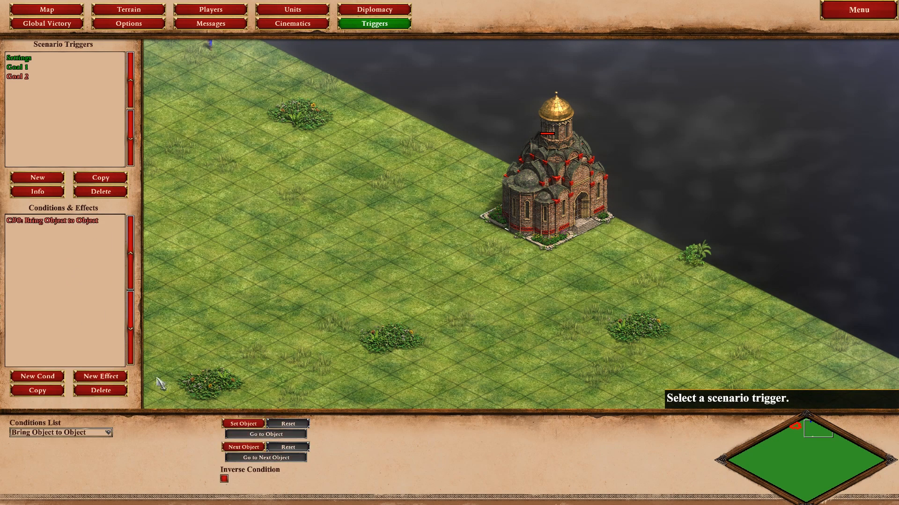
left_click(248, 428)
mouse_move(214, 2)
left_click(231, 151)
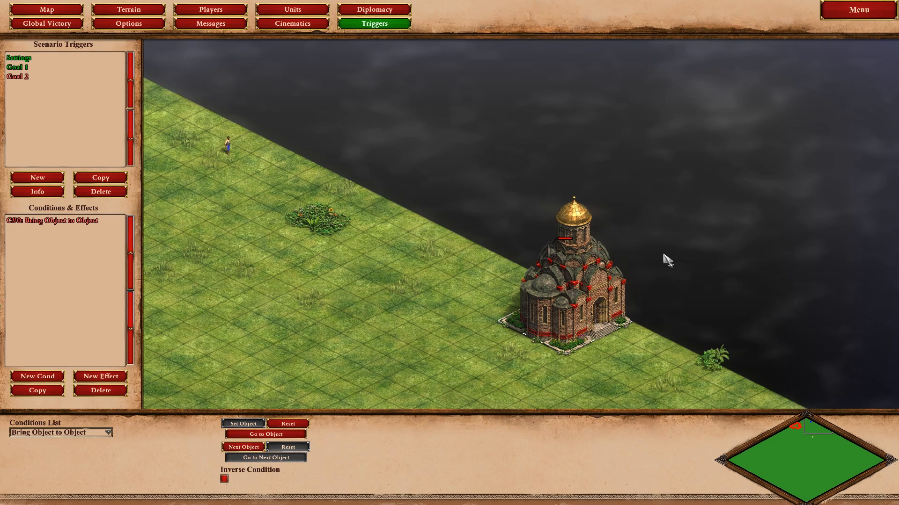
left_click(569, 307)
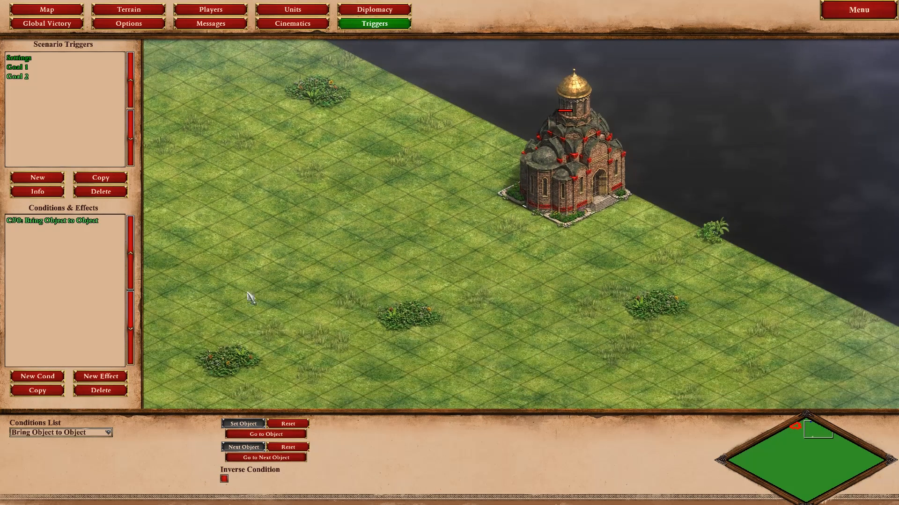
Add a Display Instructions effect to Goal 2 with timer 10 and the message "Bring rugs back to me and I'll unlock the gates!".
left_click(91, 379)
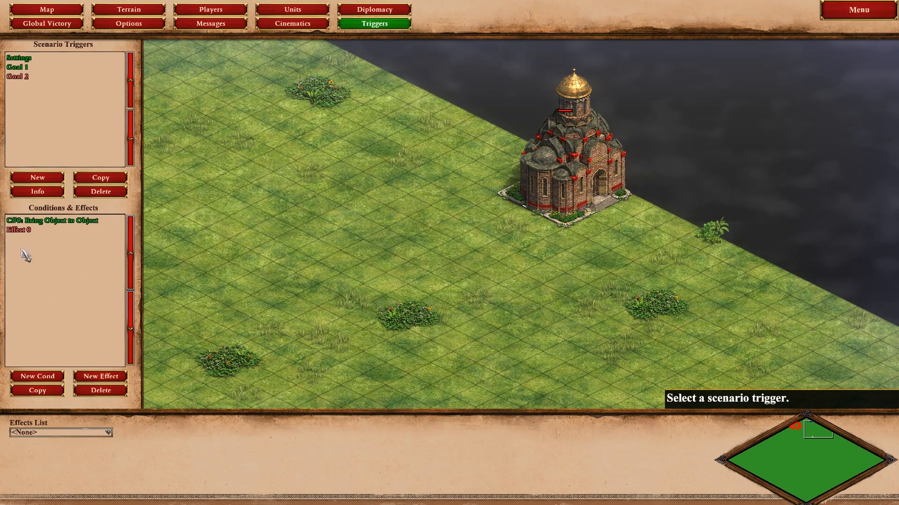
left_click(101, 432)
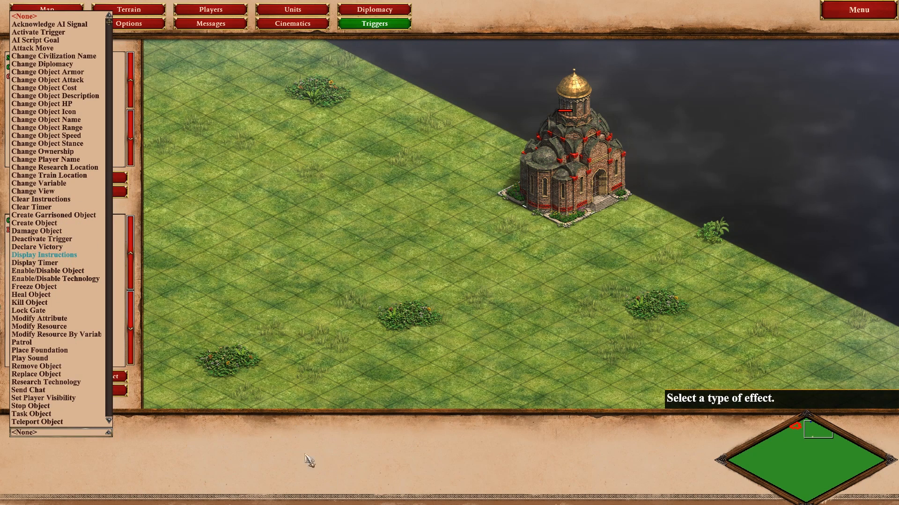
left_click(44, 255)
left_click_drag(150, 477, 109, 474)
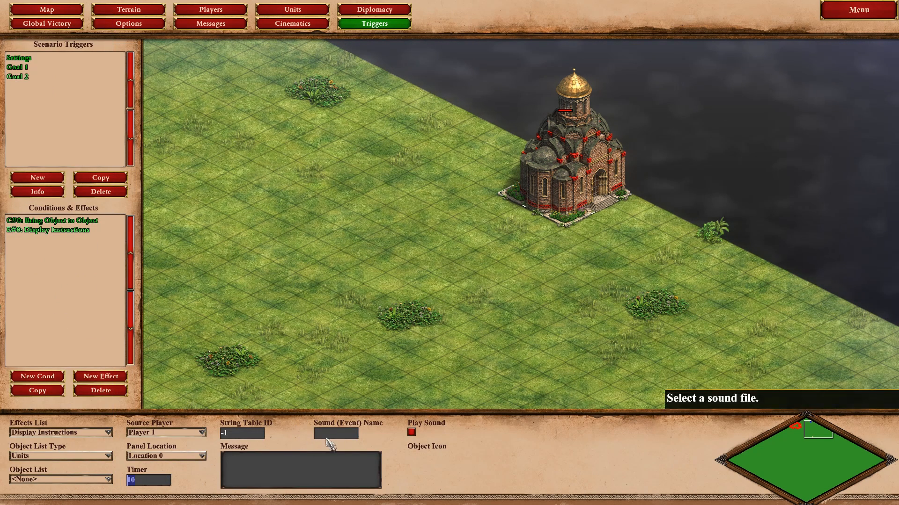
left_click(313, 473)
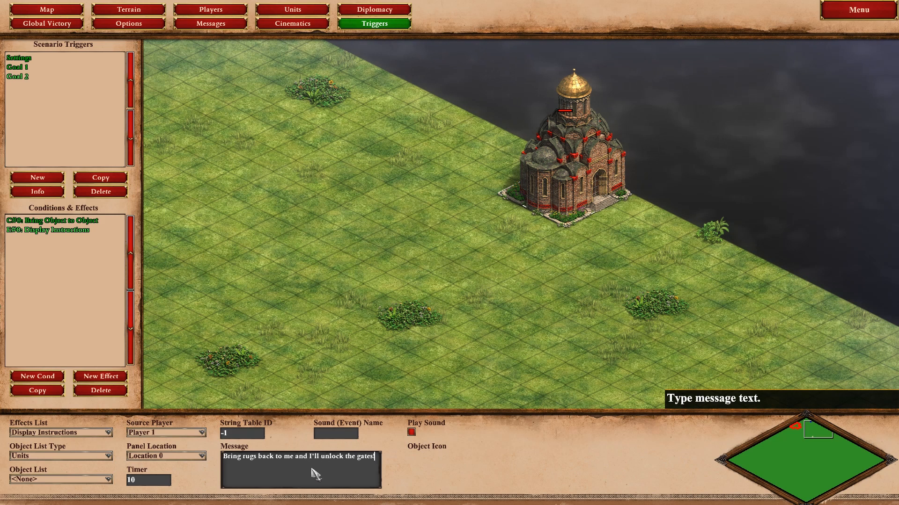
Add a Change View effect for Player 1 to Goal 2, located on the tile between the animal and the rugs.
left_click(100, 377)
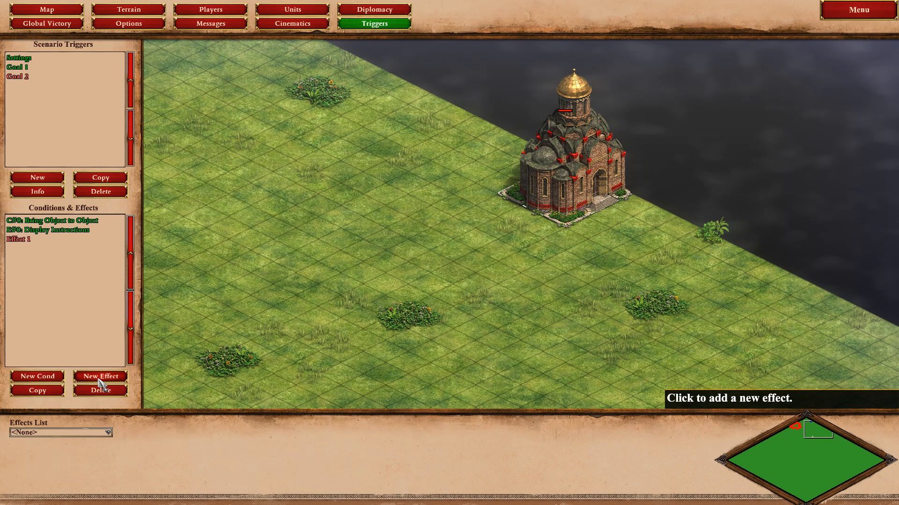
left_click(70, 433)
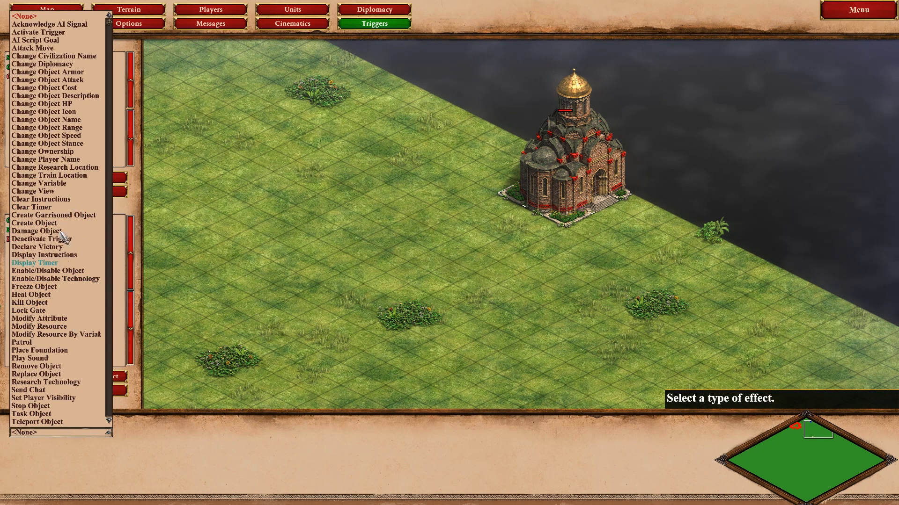
left_click(37, 191)
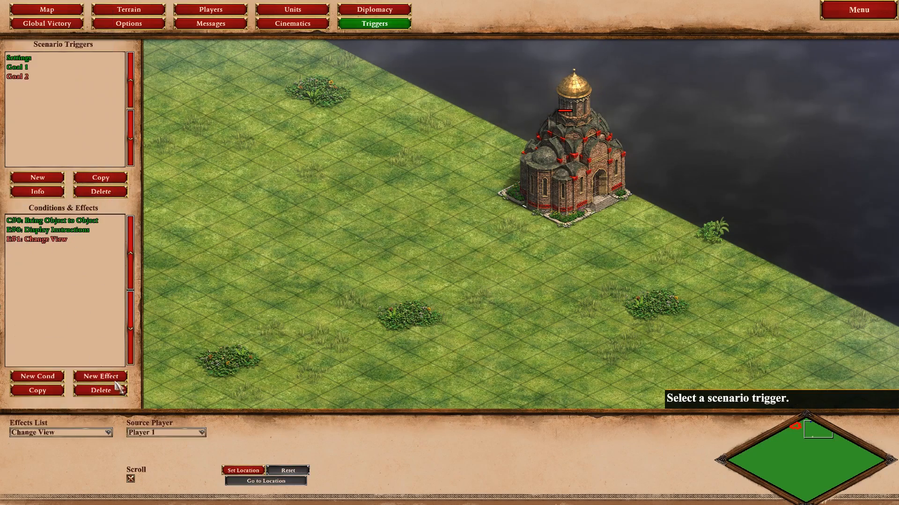
left_click(248, 473)
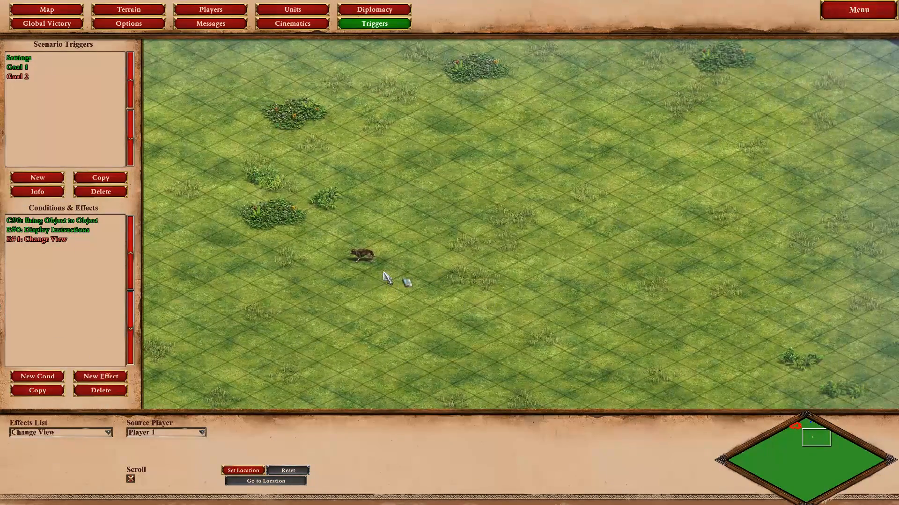
left_click(384, 274)
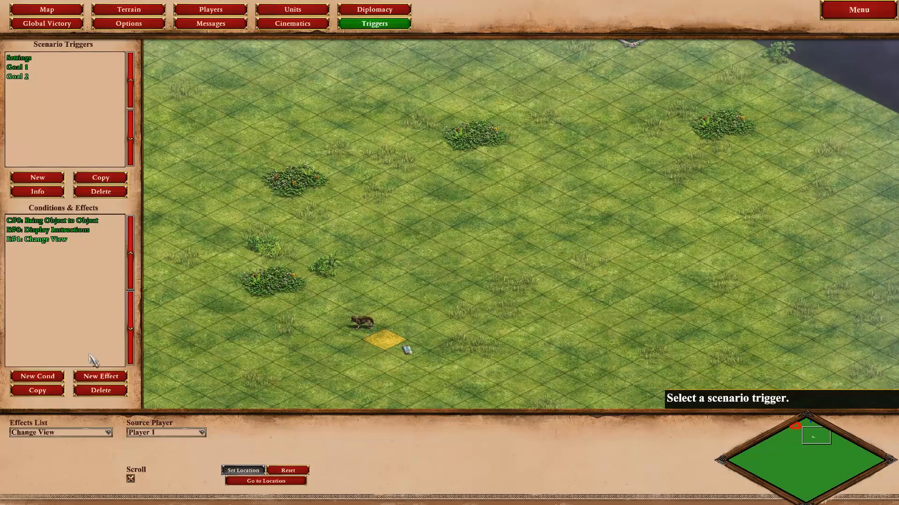
Add a Create Object effect to Goal 2 that places a Player 1 Map Revealer on the tile beside the rugs.
left_click(93, 375)
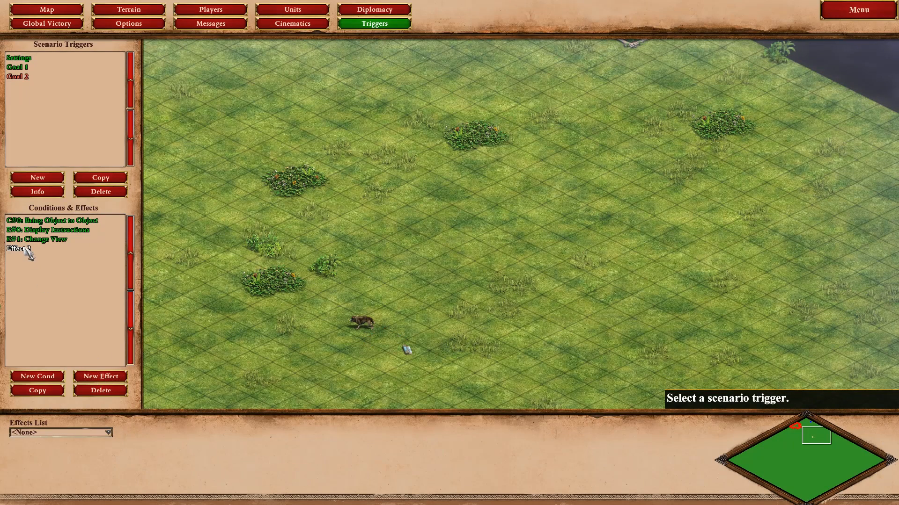
left_click(71, 432)
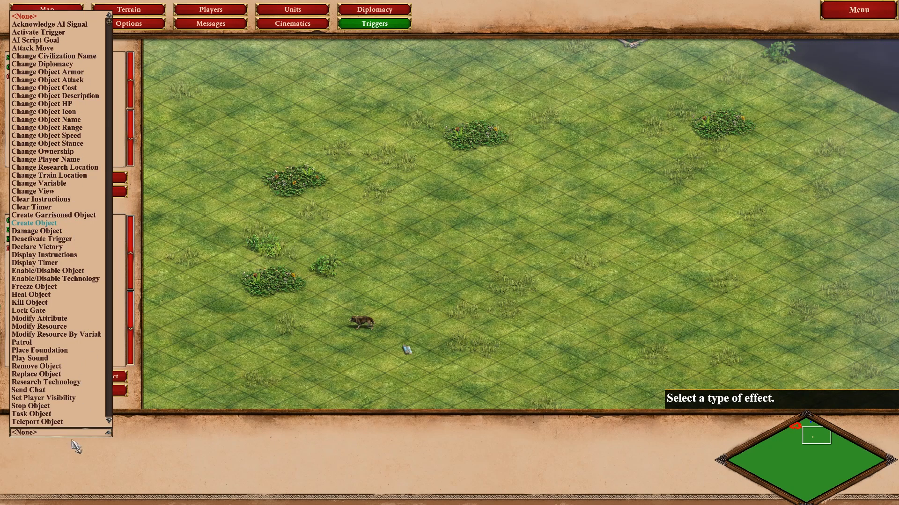
left_click(47, 223)
left_click(83, 479)
left_click(77, 481)
left_click(104, 456)
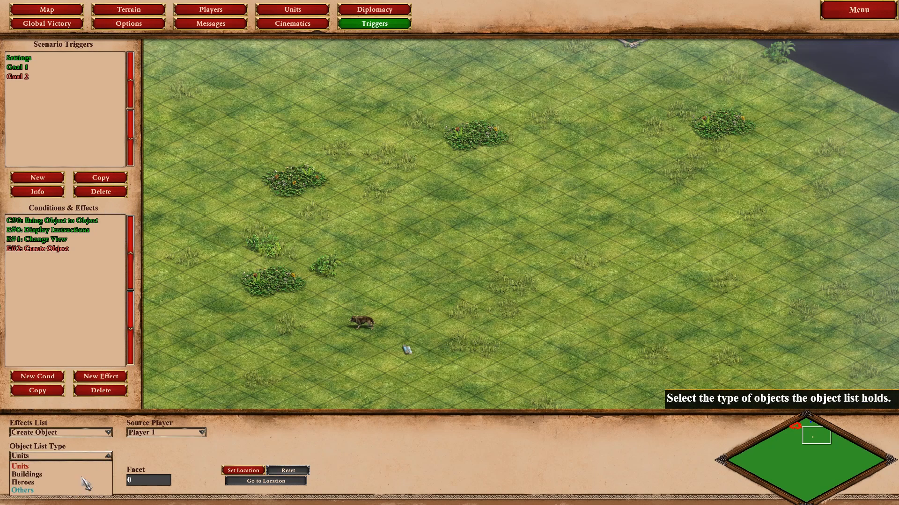
left_click(85, 485)
left_click(85, 481)
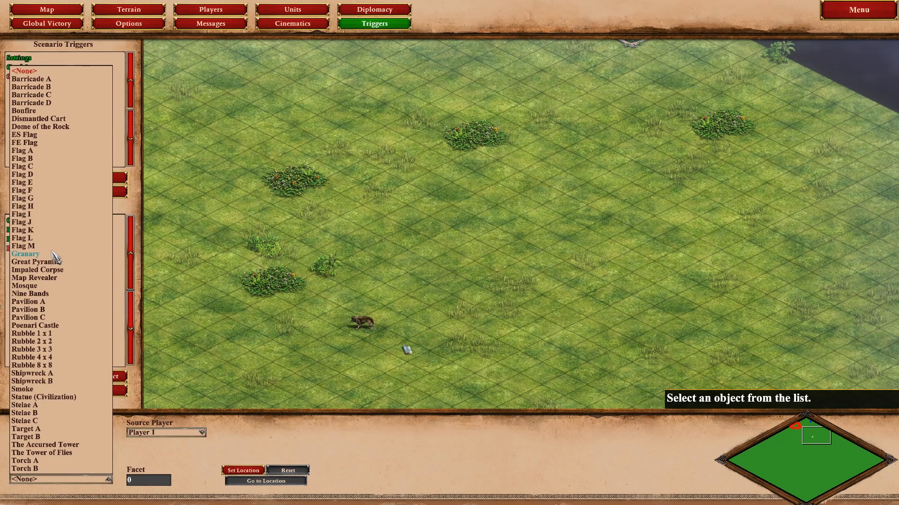
left_click(49, 278)
left_click(390, 342)
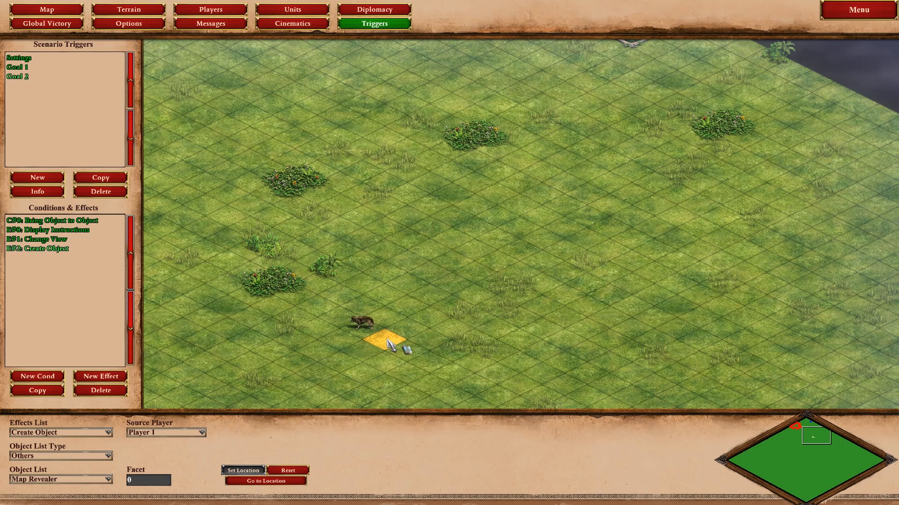
Add an Activate Trigger effect to Goal 2 and create a new trigger named Goal 3.
left_click(100, 376)
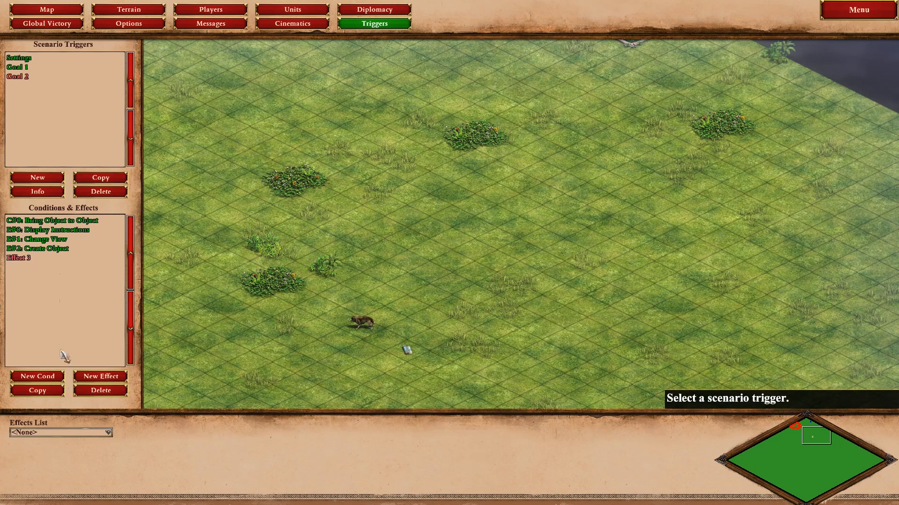
left_click(60, 432)
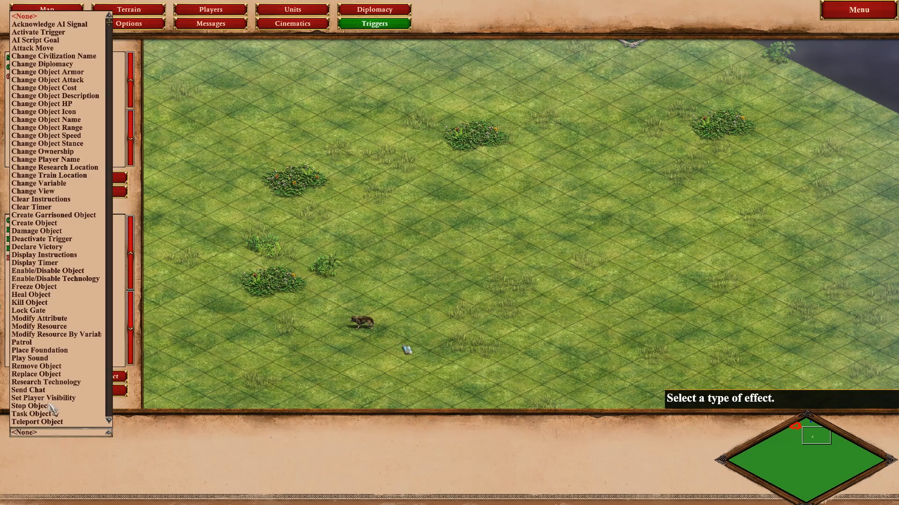
left_click(51, 32)
left_click(39, 174)
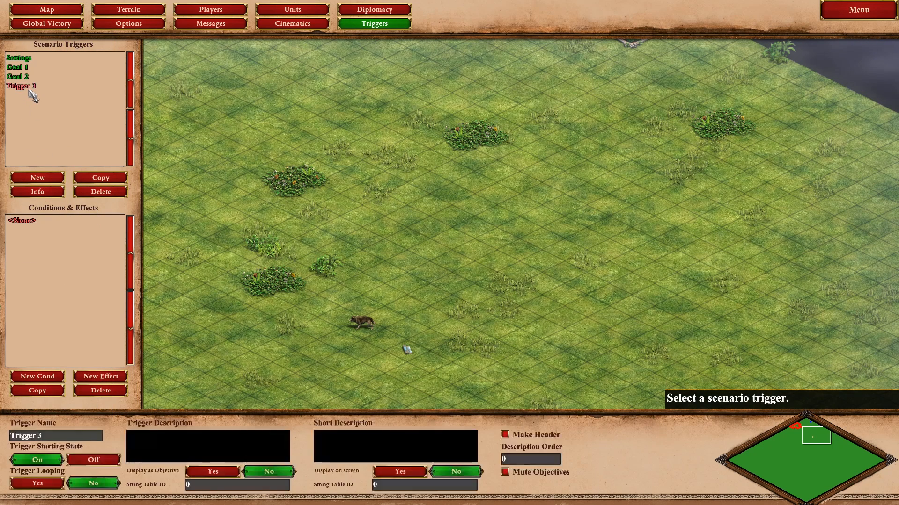
type("T")
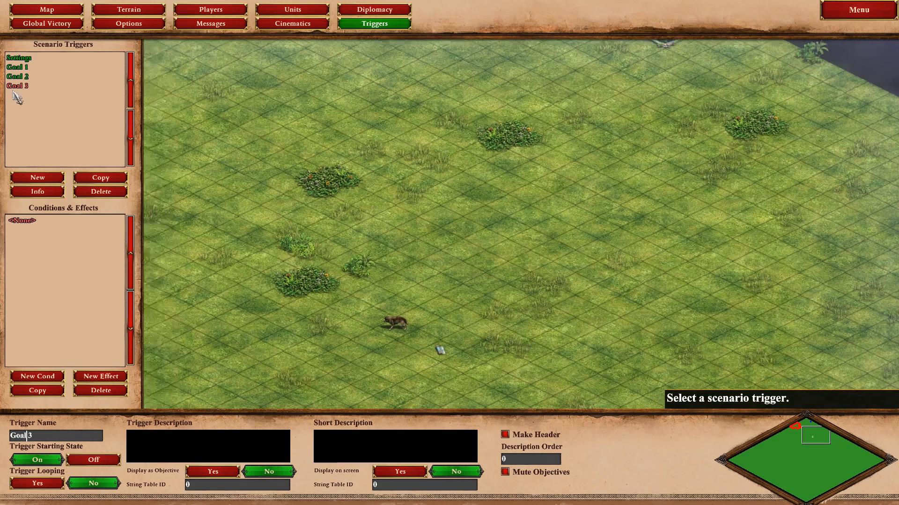
Set Goal 2's Activate Trigger effect to activate Goal 3.
left_click(18, 77)
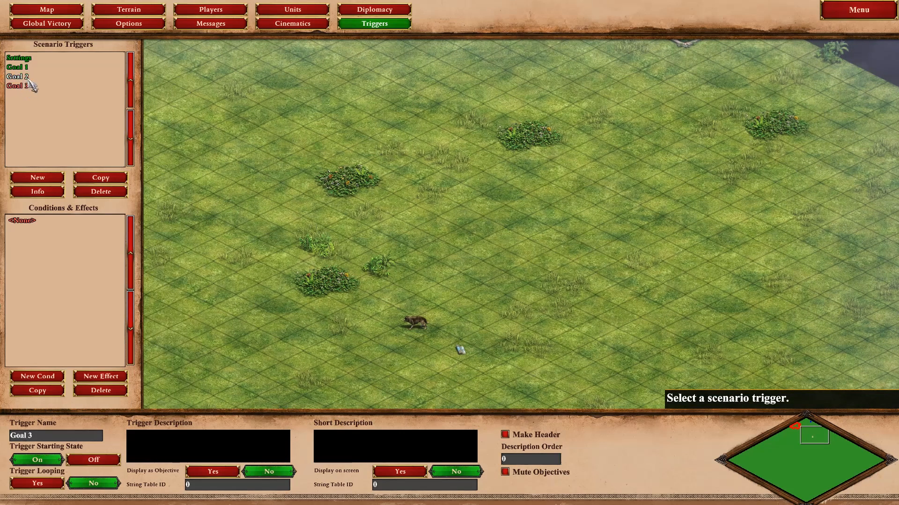
left_click(56, 258)
left_click(74, 457)
left_click(49, 490)
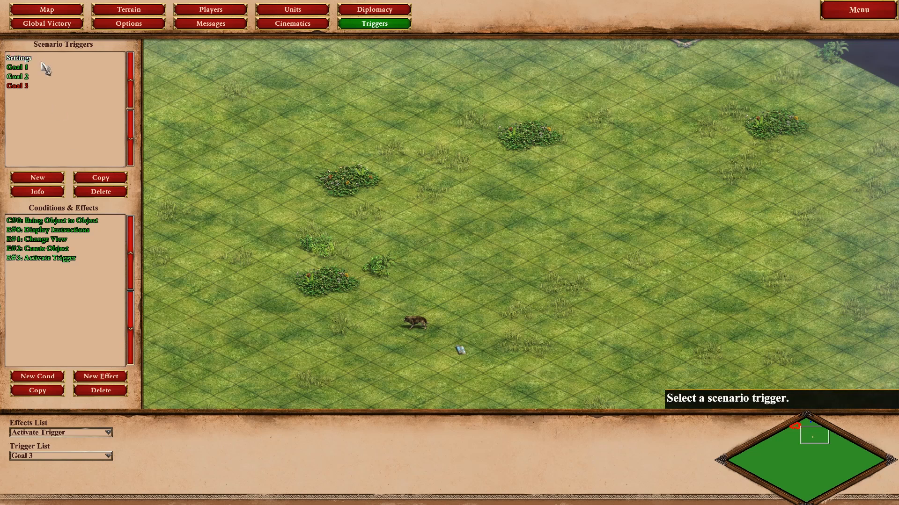
Give Goal 3 the starting state Off and the short description "Get the rugs!" displayed on screen.
left_click(25, 91)
left_click(28, 94)
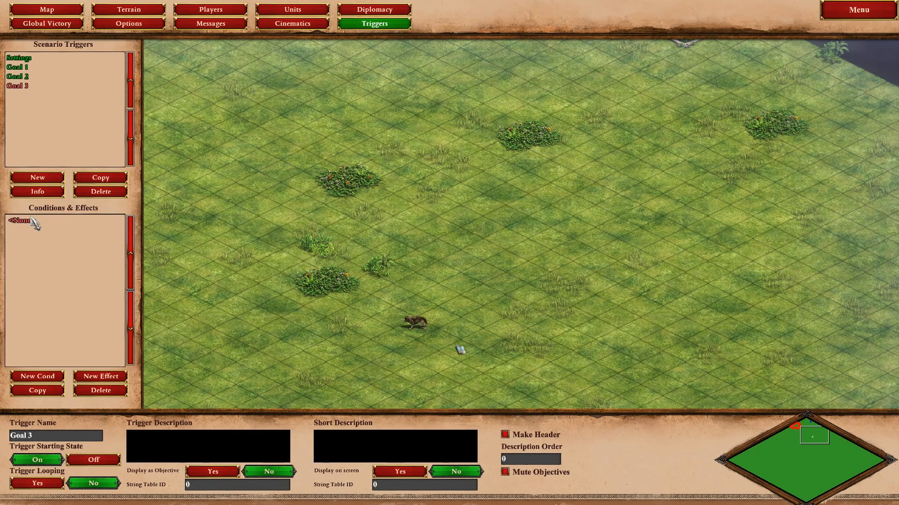
left_click(94, 461)
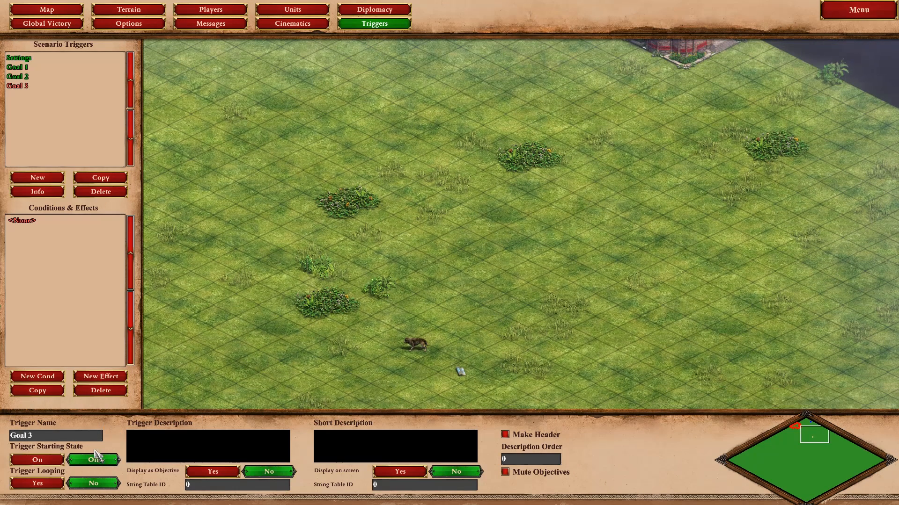
left_click(398, 472)
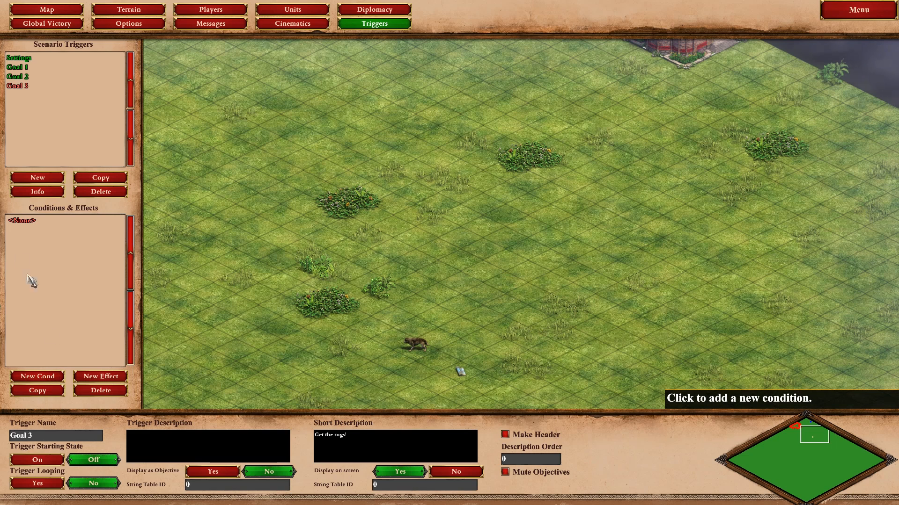
Add a Bring Object to Area condition to Goal 3, with the villager as object and the rugs' tile as area.
left_click(38, 375)
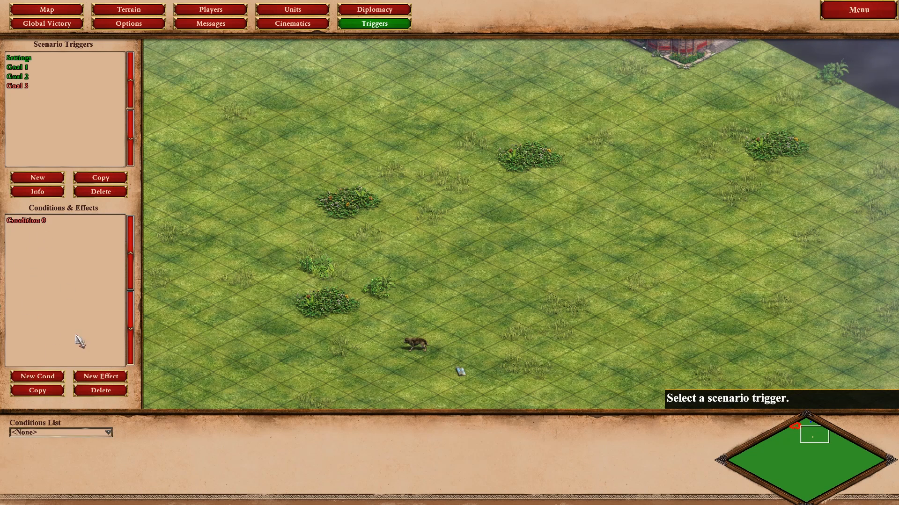
left_click(70, 433)
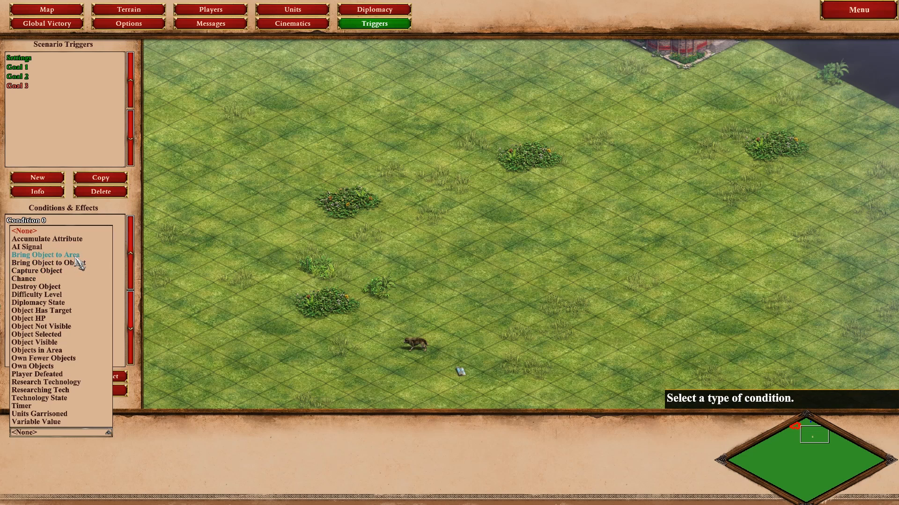
left_click(46, 255)
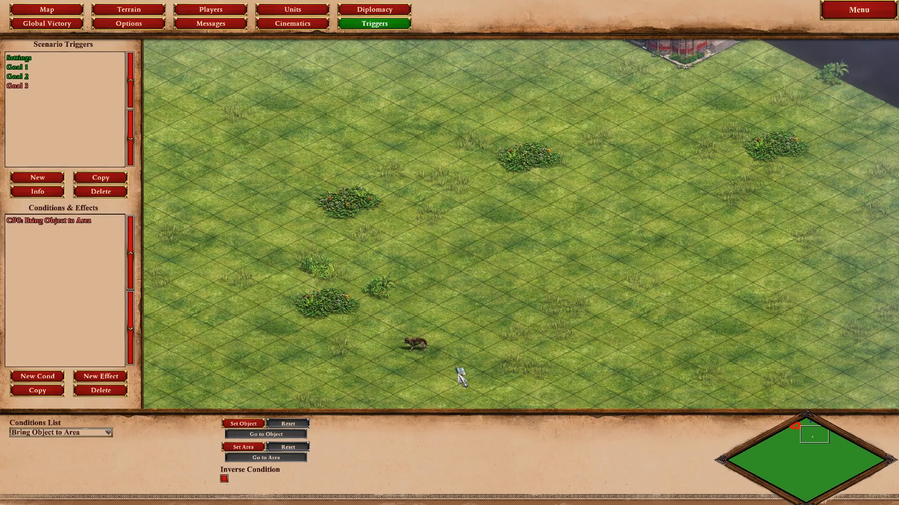
left_click(246, 426)
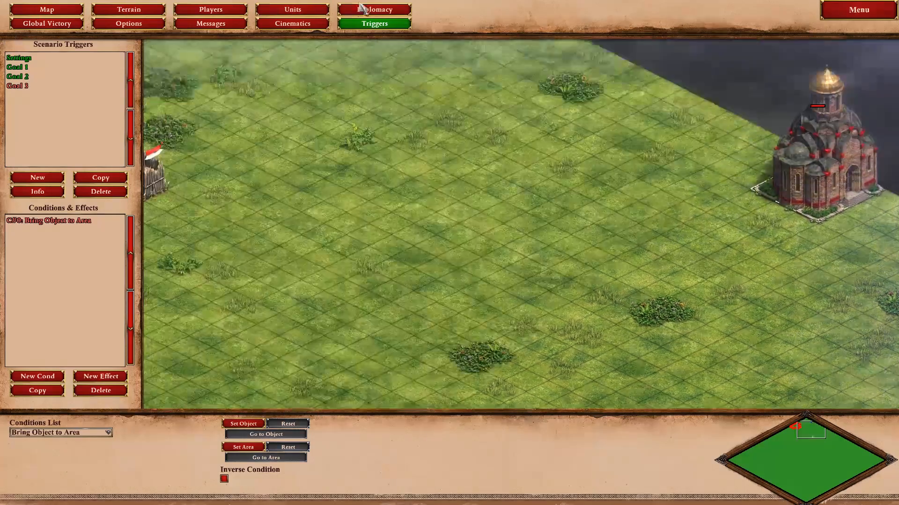
left_click(481, 139)
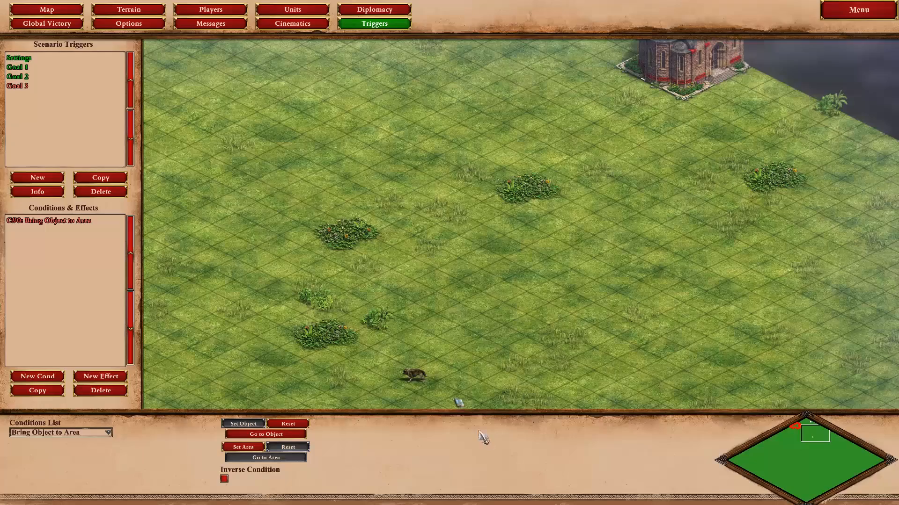
left_click(457, 402)
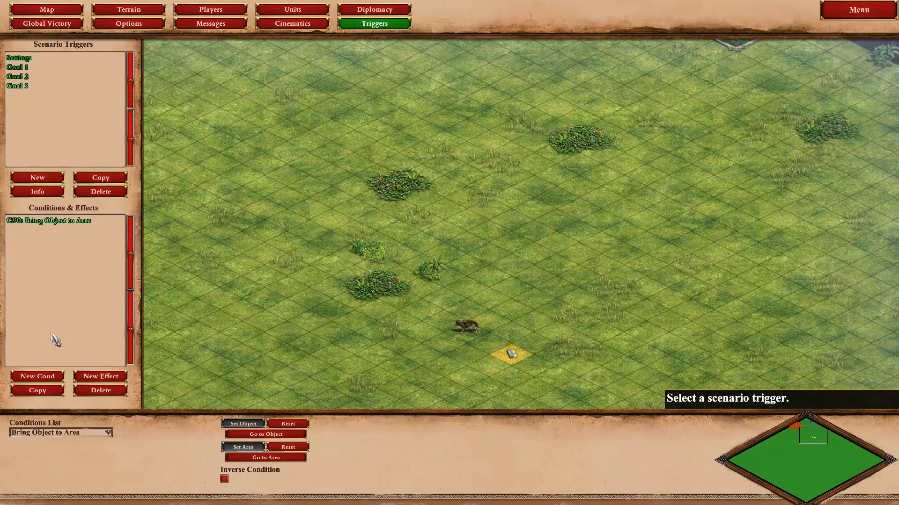
Add a Change Variable effect to Goal 3, using Variable 0 and naming it Rugs.
left_click(101, 377)
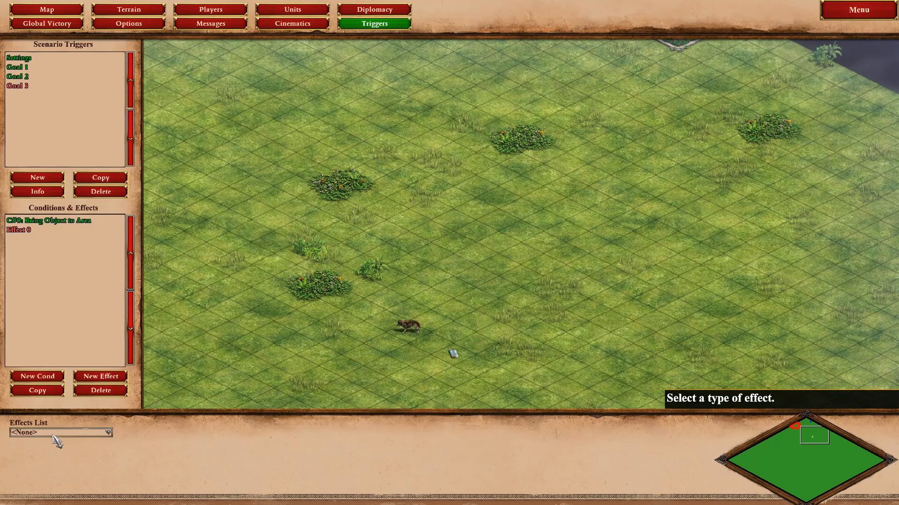
left_click(53, 433)
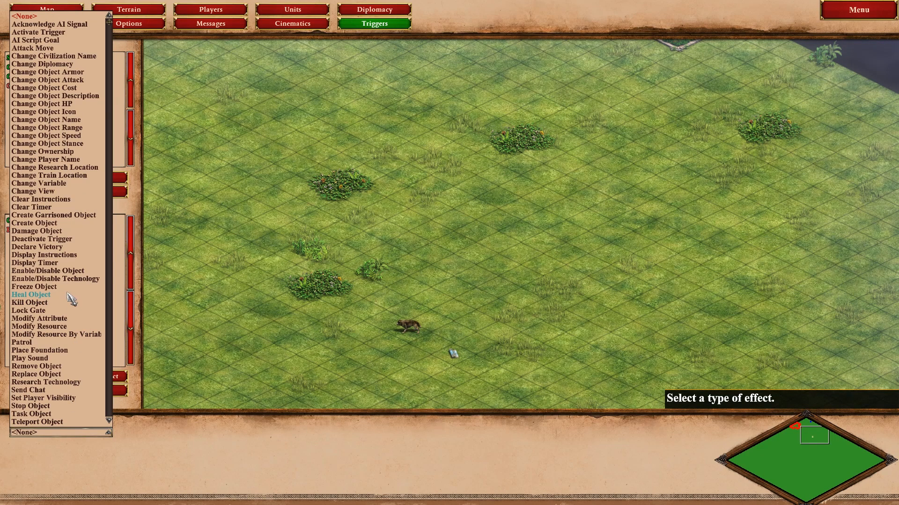
scroll(69, 299, "down", 1)
scroll(71, 302, "up", 1)
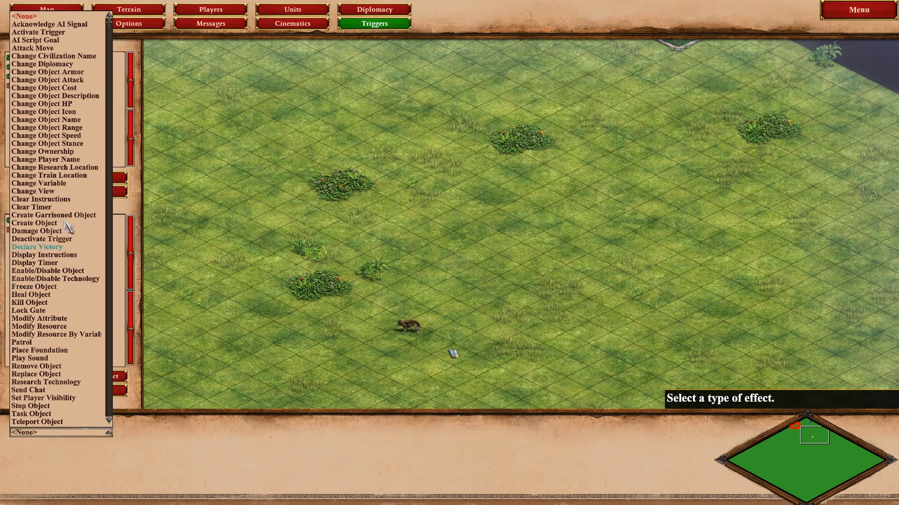
left_click(73, 185)
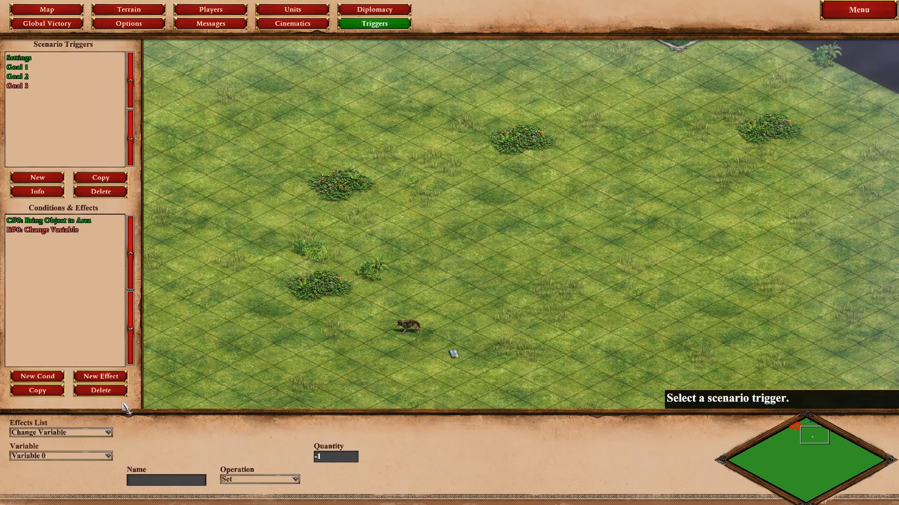
left_click(75, 456)
mouse_move(109, 22)
left_mouse_down()
mouse_move(103, 447)
mouse_move(108, 12)
left_mouse_up()
left_click(189, 481)
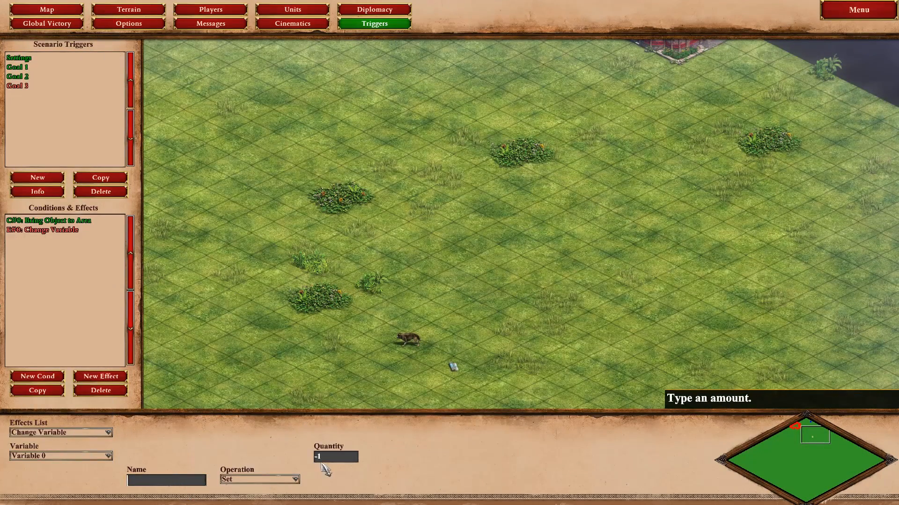
type("Rugs")
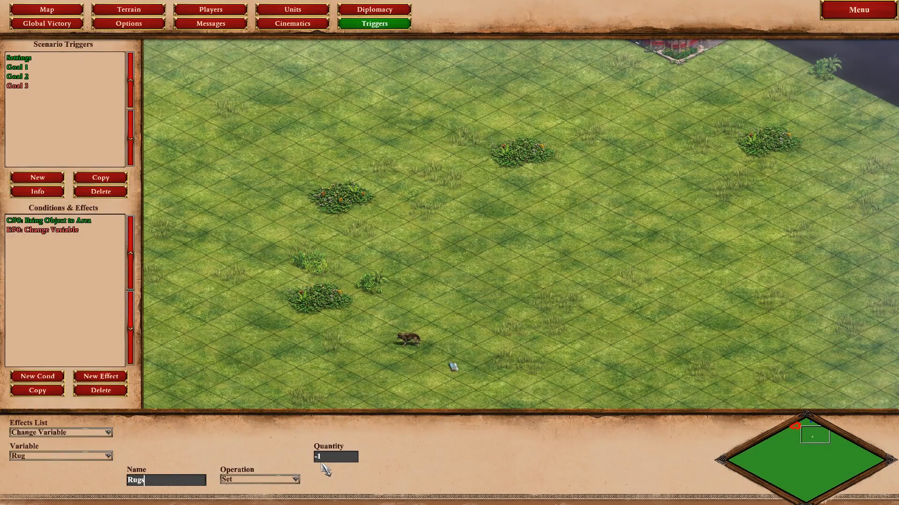
Set the quantity of Goal 3's Change Variable effect for the Rugs variable to 1.
left_click(336, 457)
left_click_drag(290, 445, 287, 446)
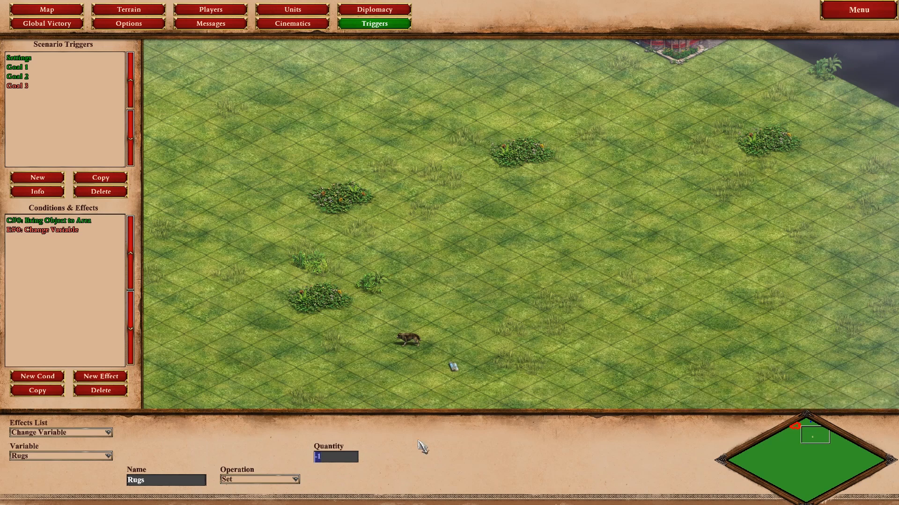
type("1")
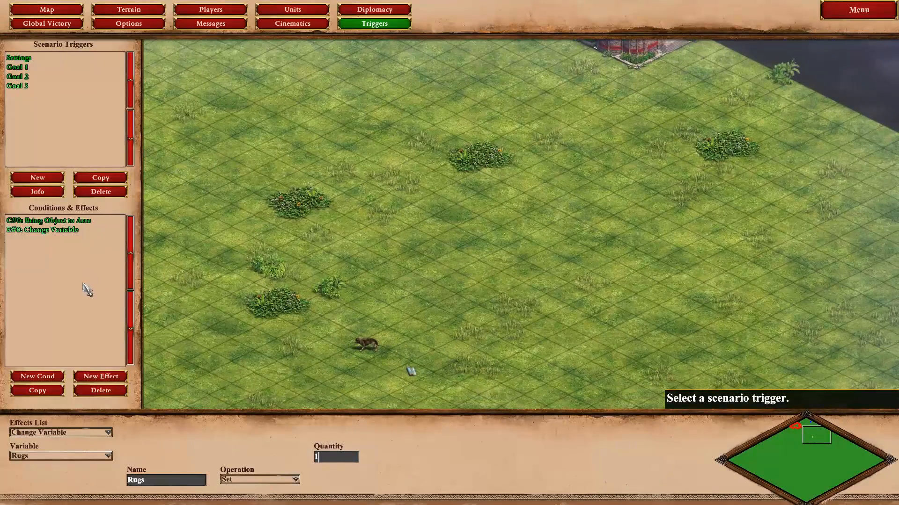
Add a Remove Object effect to Goal 3 with the rugs' tile as its area.
left_click(99, 376)
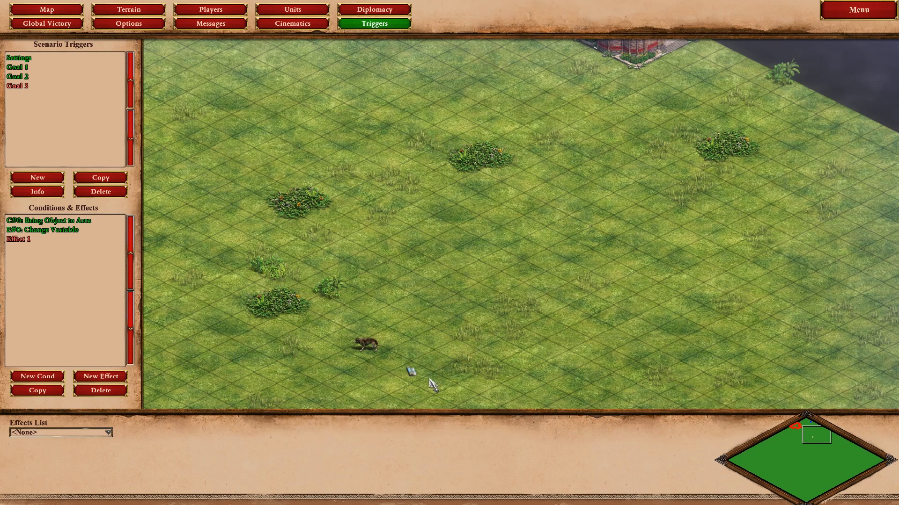
left_click(66, 433)
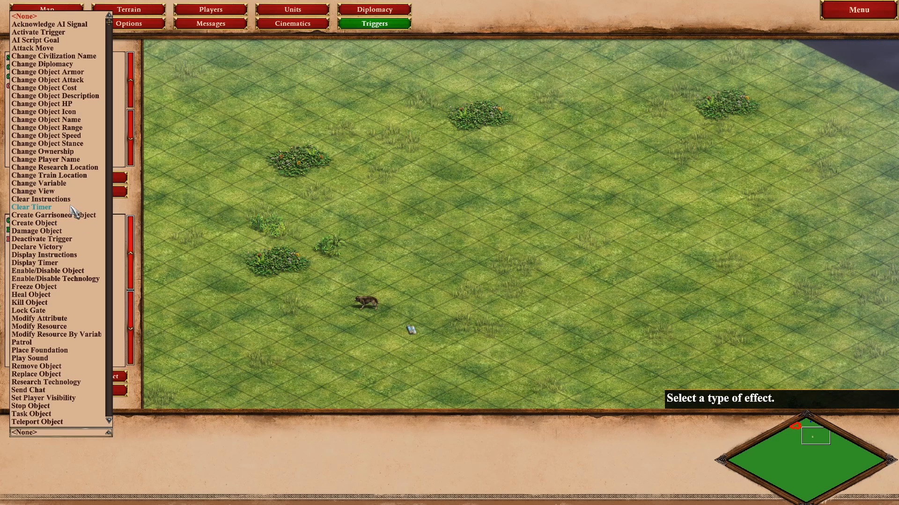
scroll(84, 68, "down", 2)
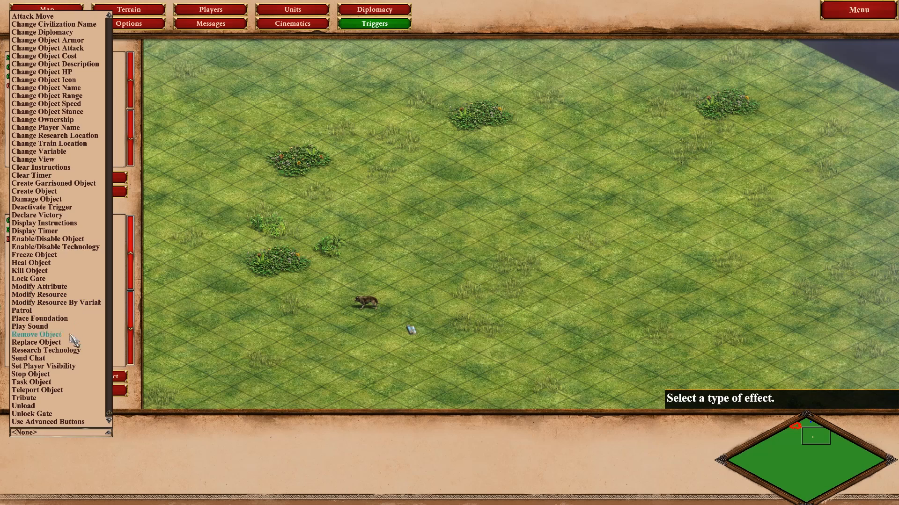
left_click(254, 448)
left_click(412, 331)
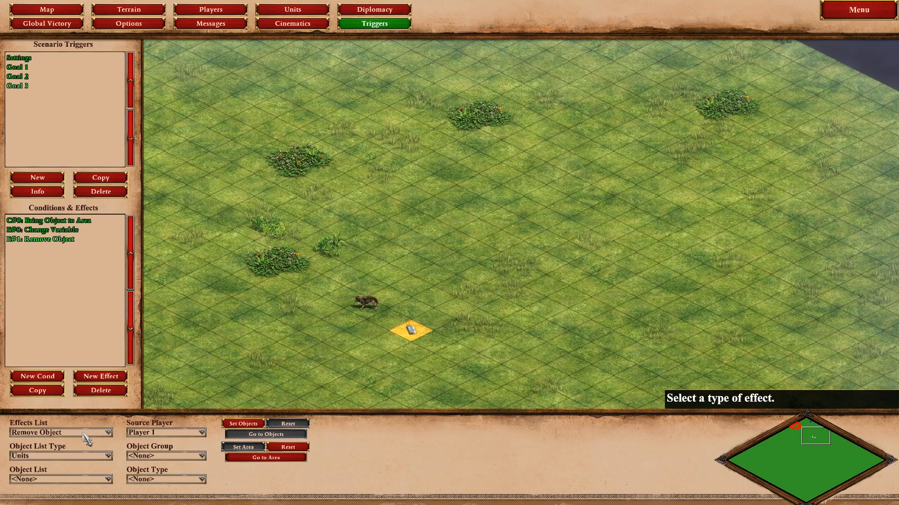
Set the Remove Object effect's source player to Gaia and its object to Rugs from the Others object type.
left_click(166, 433)
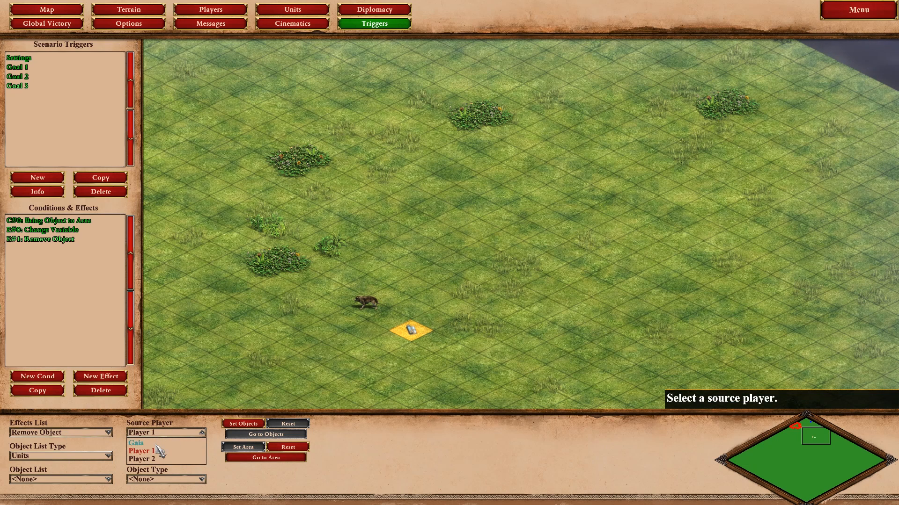
left_click(180, 445)
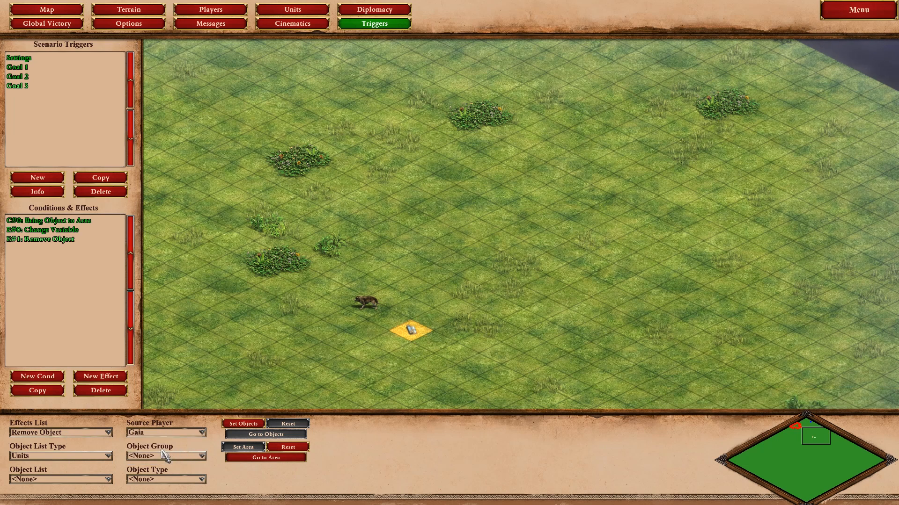
left_click(84, 456)
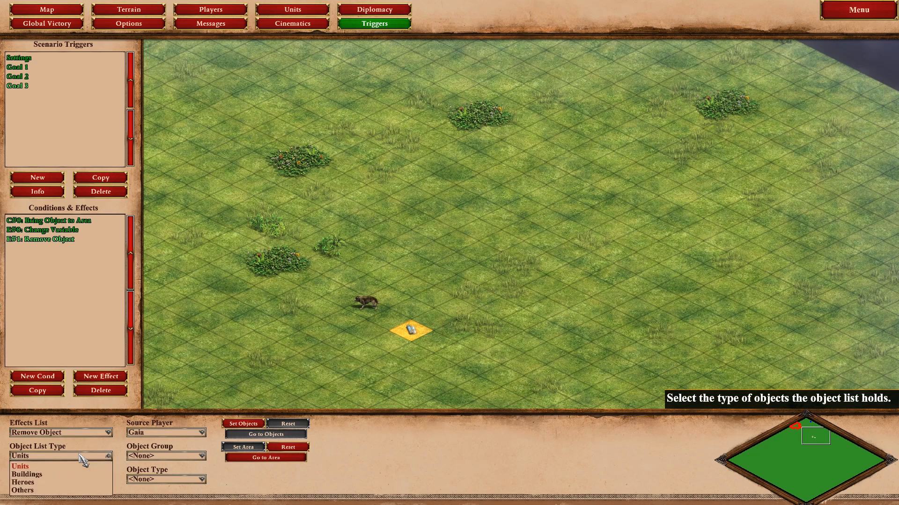
left_click(63, 491)
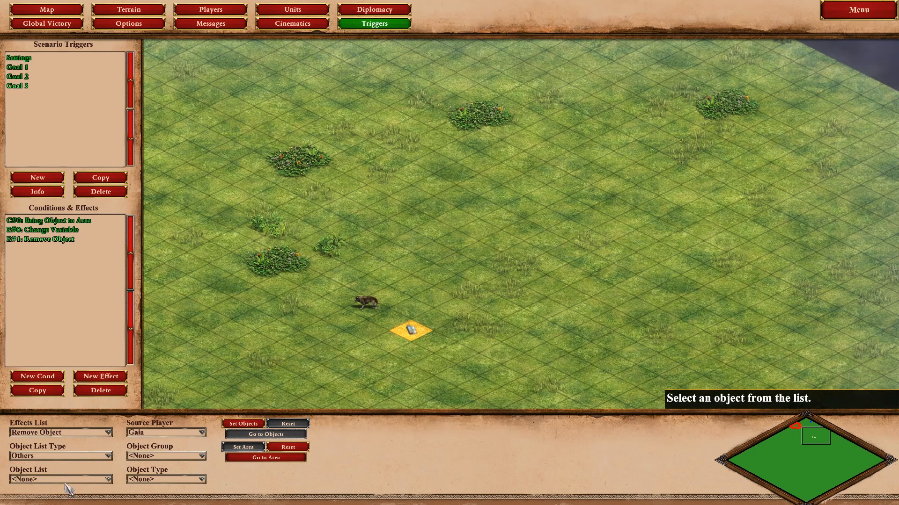
left_click(66, 480)
scroll(48, 311, "down", 15)
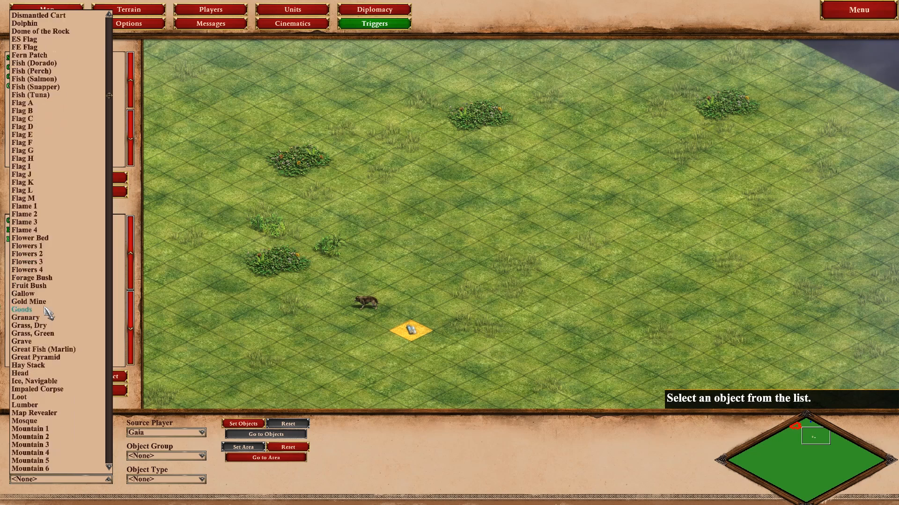
scroll(48, 312, "down", 10)
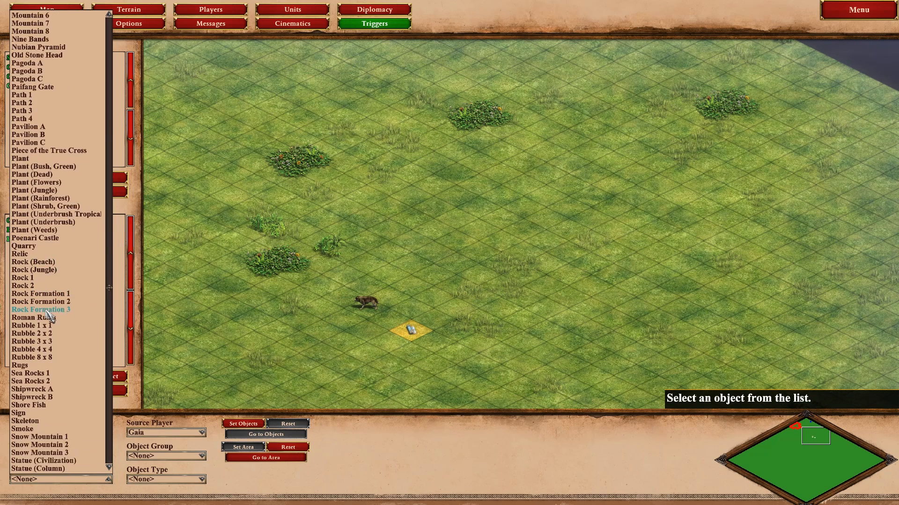
left_click(25, 366)
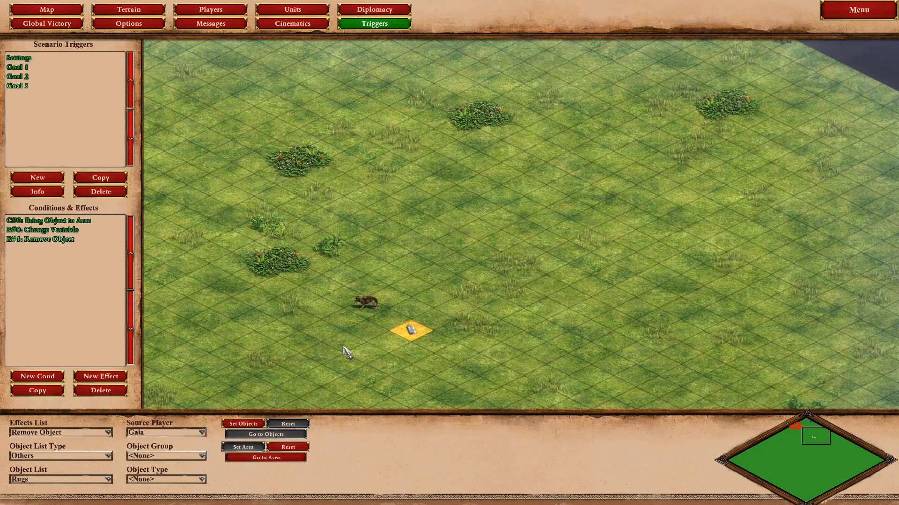
Try a larger area around the rugs for the Remove Object effect, then reset it and mark only the rugs' tile.
left_click(263, 459)
left_click(287, 447)
left_click_drag(559, 327, 367, 94)
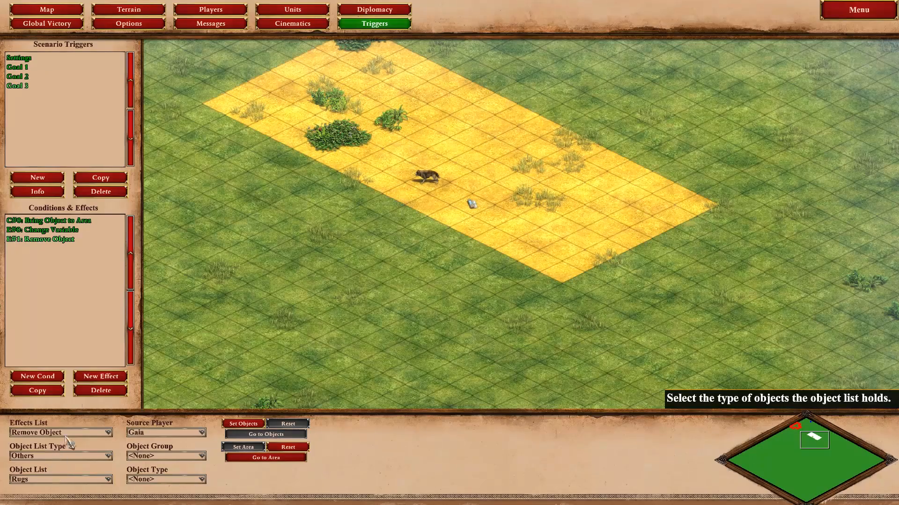
key("Up")
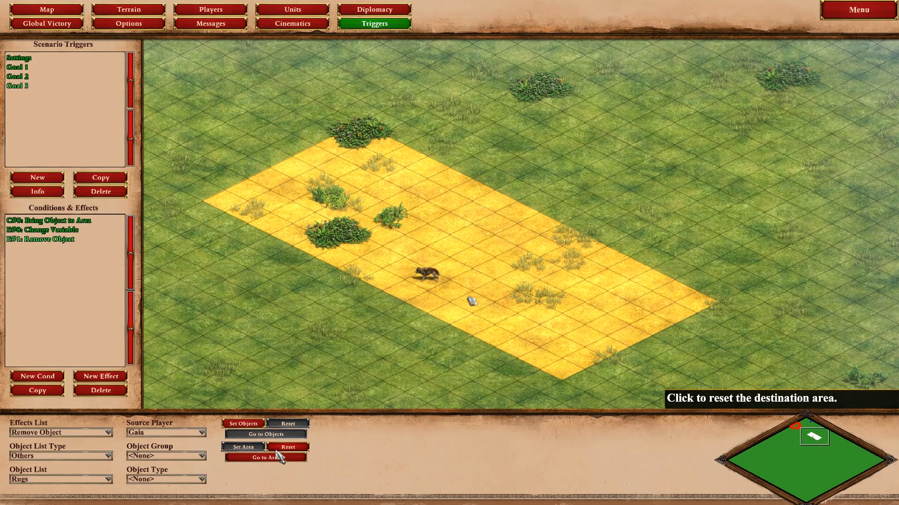
left_click(294, 449)
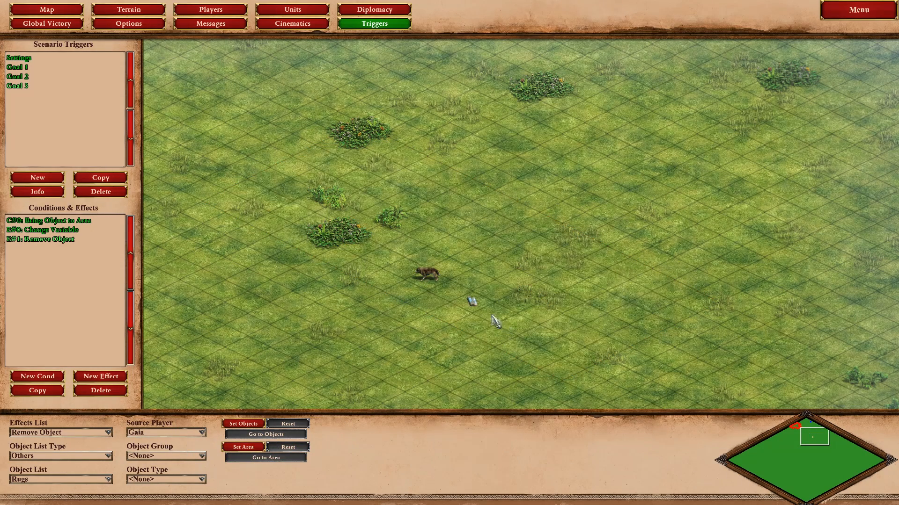
left_click(470, 300)
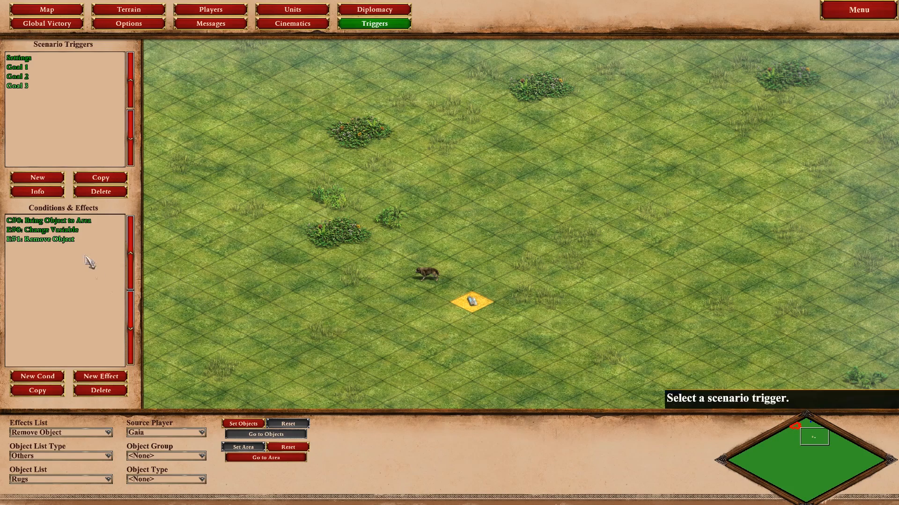
key("Right")
key("Up")
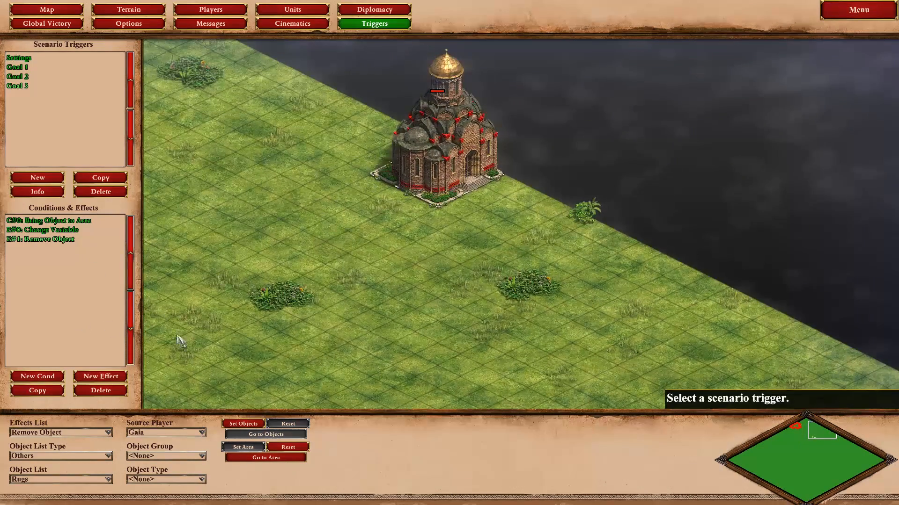
key("Down")
key("Left")
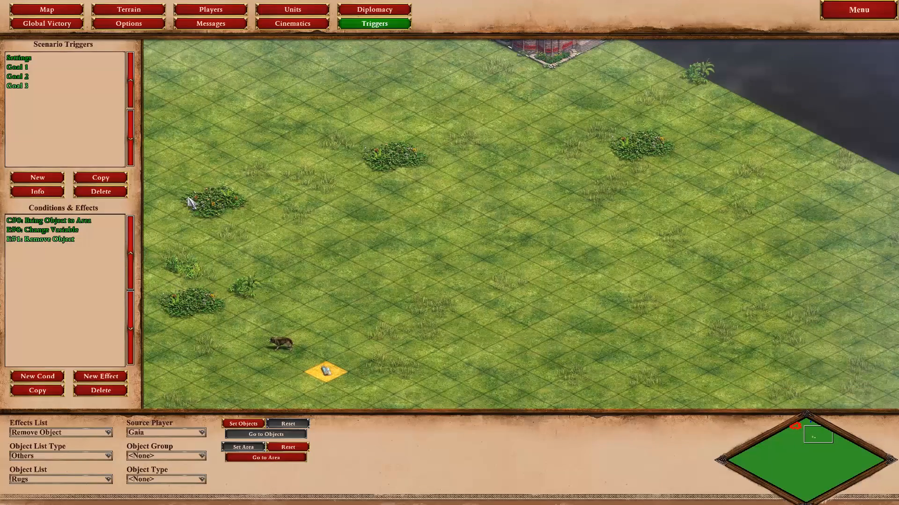
Add a Display Instructions effect to Goal 3 with timer 5 and the message "I've got monk's rugs".
left_click(107, 378)
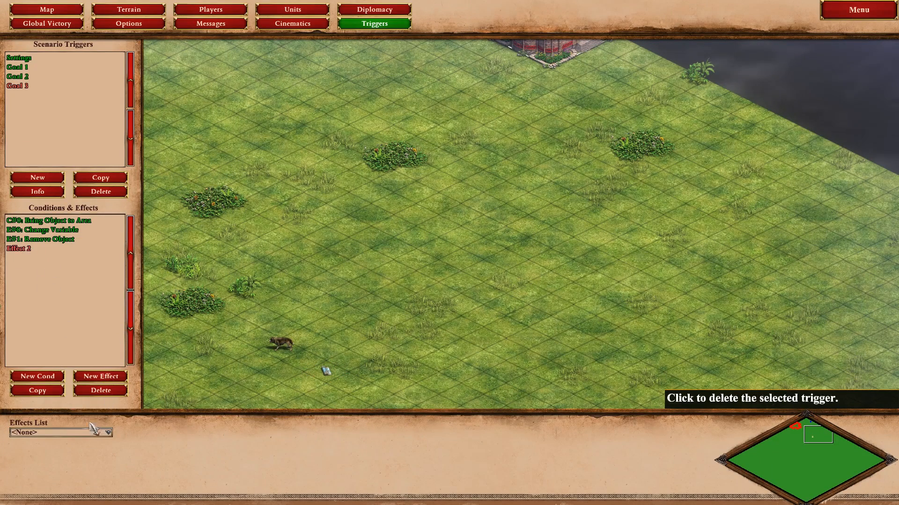
left_click(108, 433)
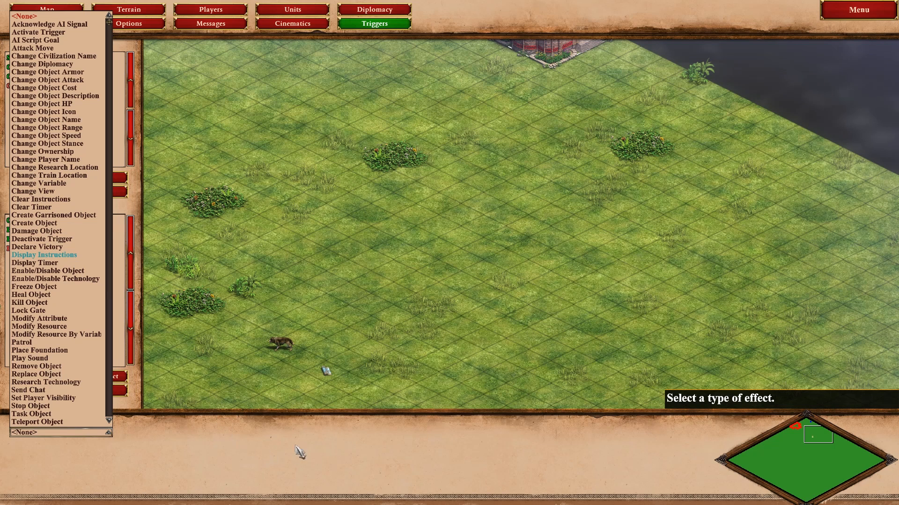
left_click_drag(153, 483, 96, 468)
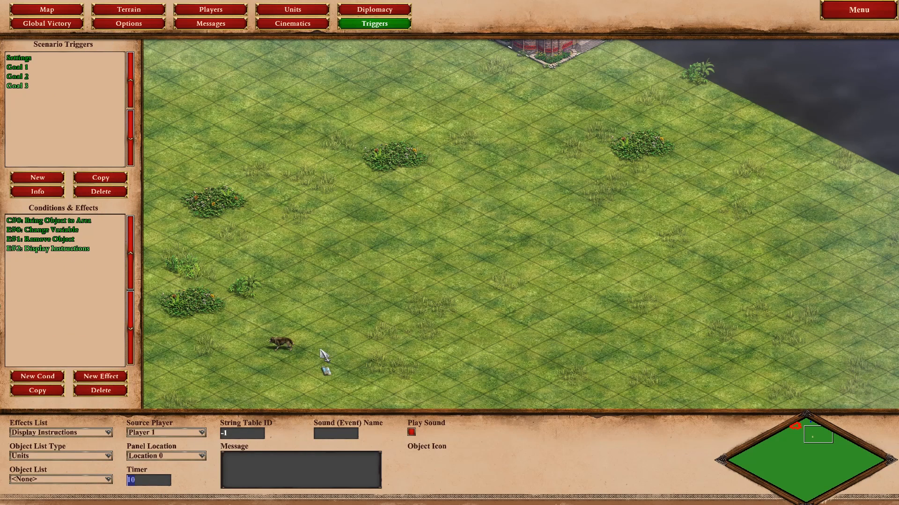
left_click(277, 464)
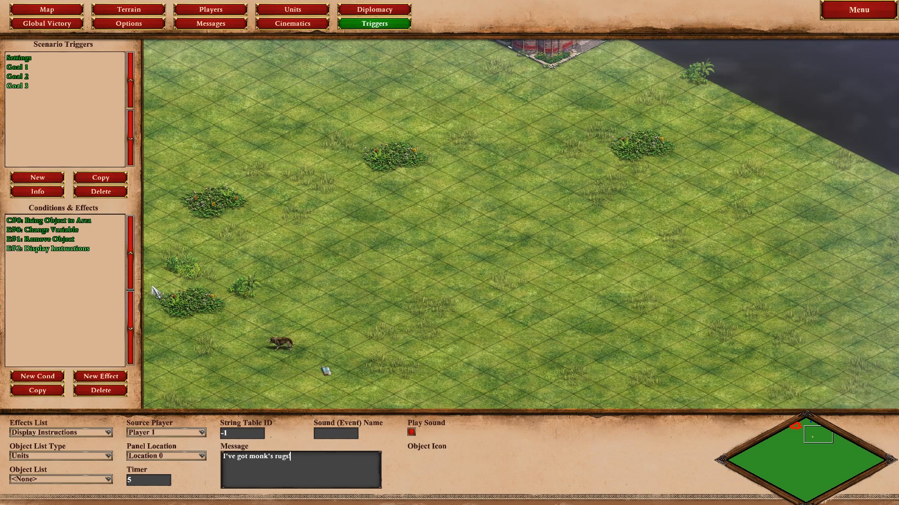
Create a trigger named Goal 4 and add an Activate Trigger effect to Goal 3 that activates it.
left_click(38, 178)
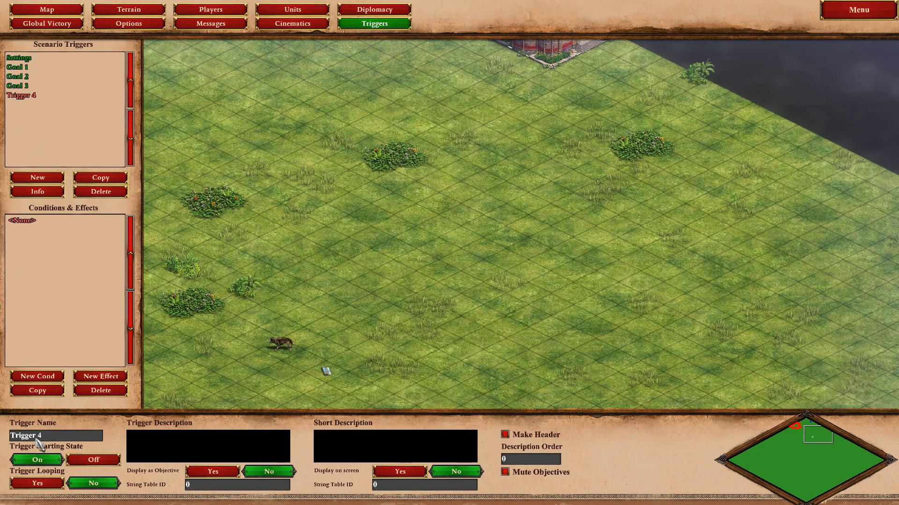
type("Goal")
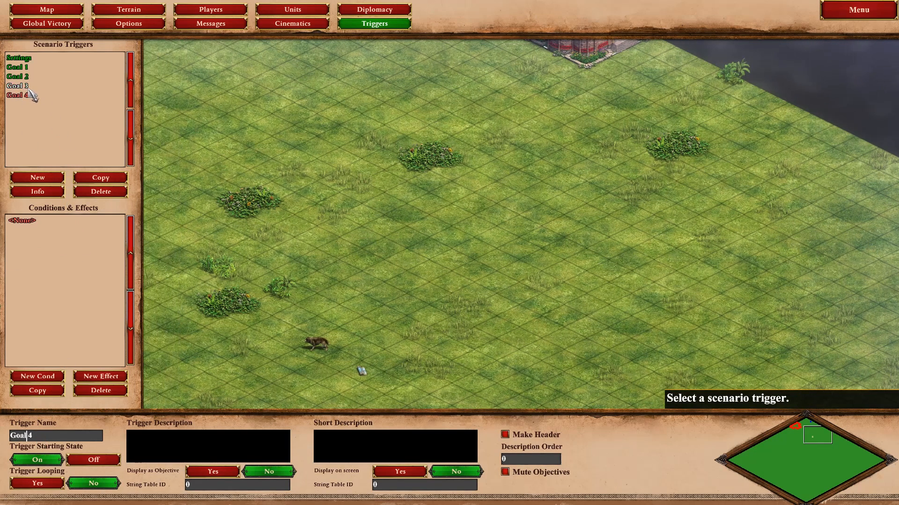
left_click(27, 87)
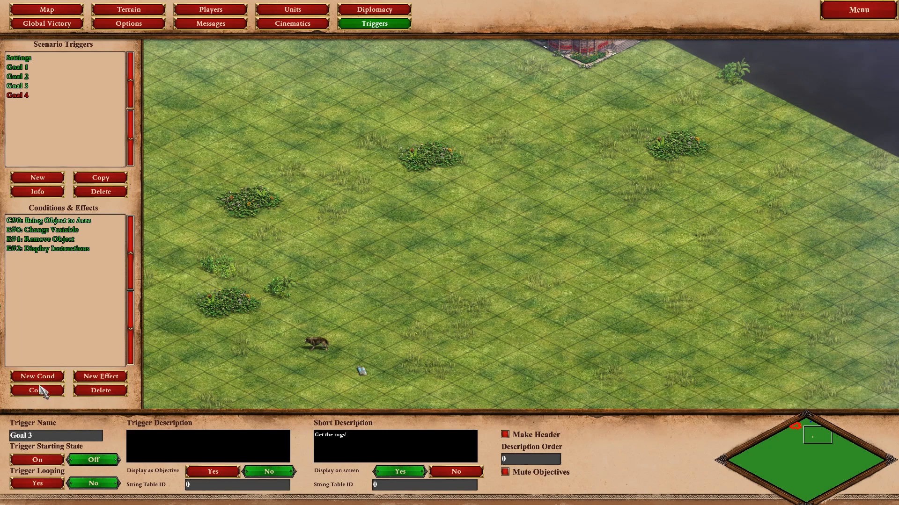
left_click(117, 382)
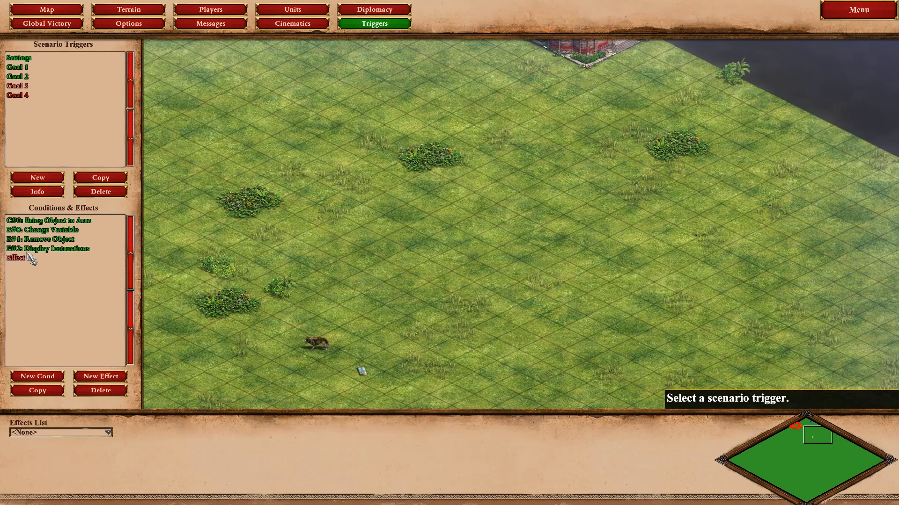
left_click(89, 432)
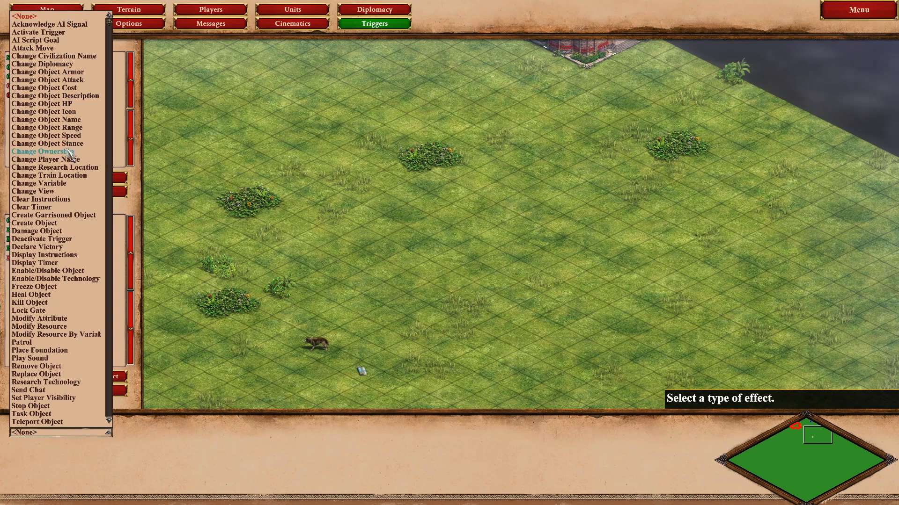
left_click(38, 32)
left_click(68, 456)
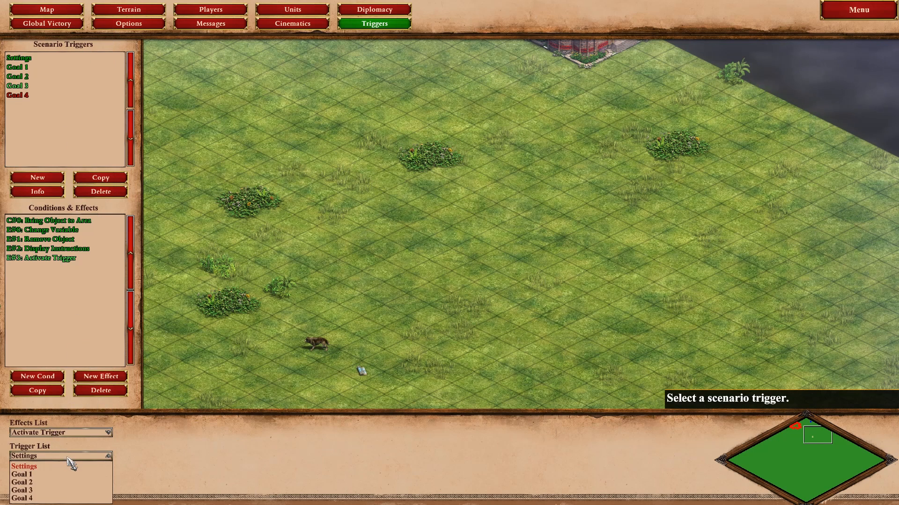
left_click(21, 498)
Give Goal 4 the starting state Off and the short description "Return rugs back to the monk!" displayed on screen.
left_click(20, 95)
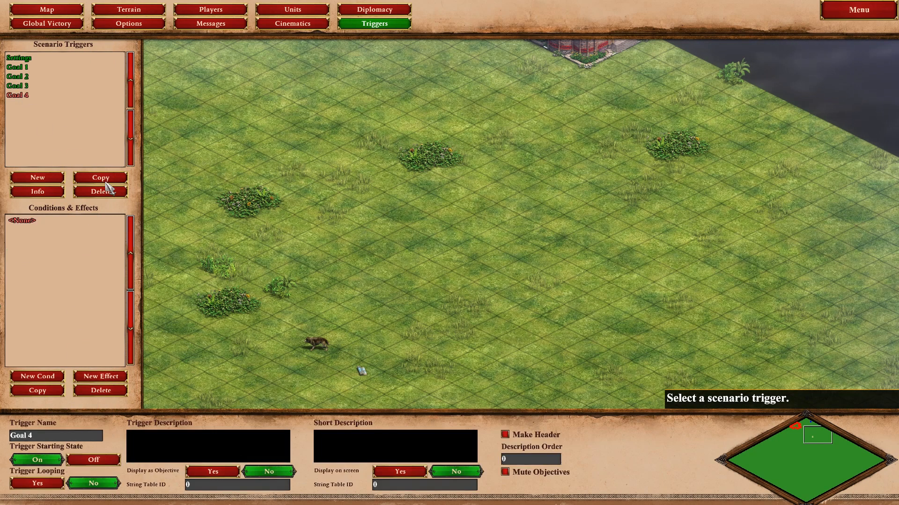
left_click(95, 461)
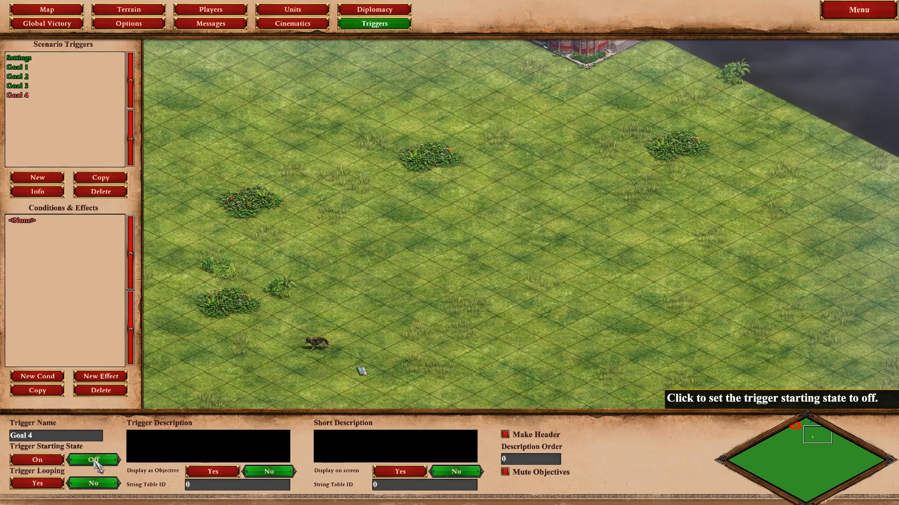
left_click(392, 472)
left_click(371, 452)
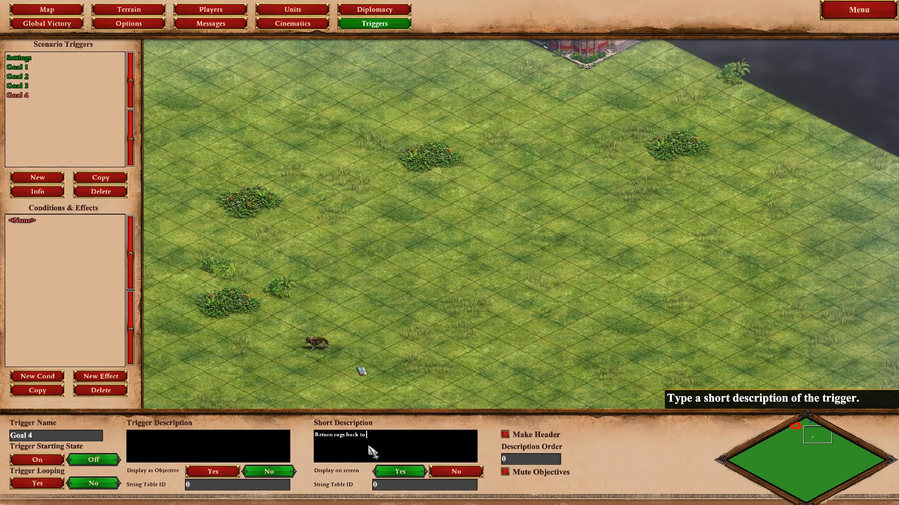
type("Return rugs back to the monk!")
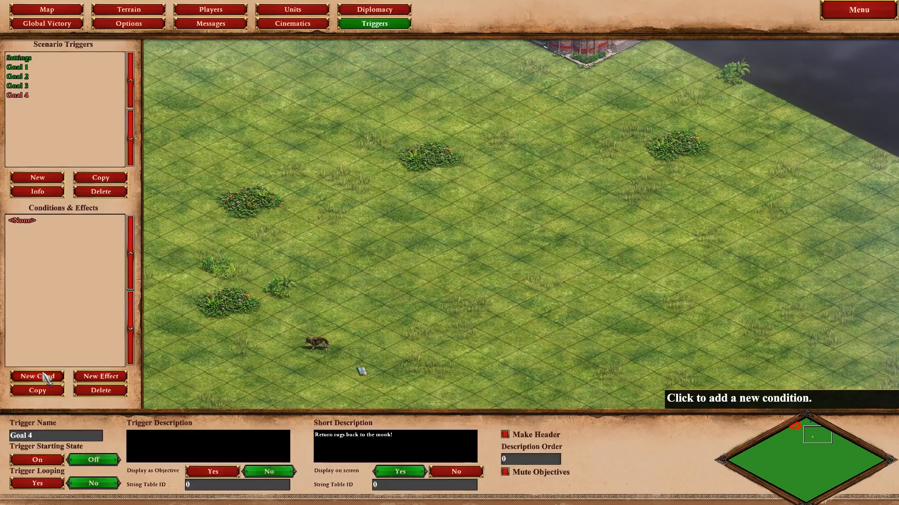
Add a Bring Object to Object condition to Goal 4 with the villager as the object and the monastery as the next object.
left_click(47, 378)
left_click(89, 434)
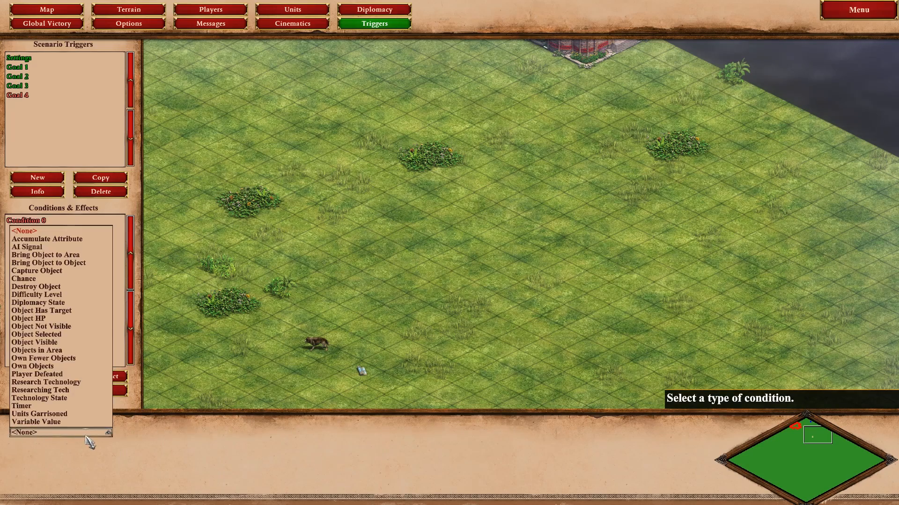
left_click(77, 263)
left_click(255, 425)
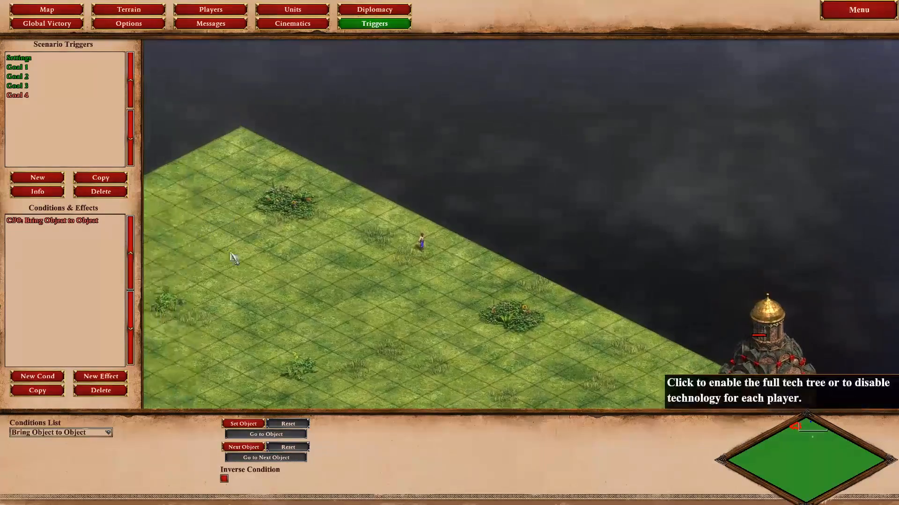
left_click(422, 243)
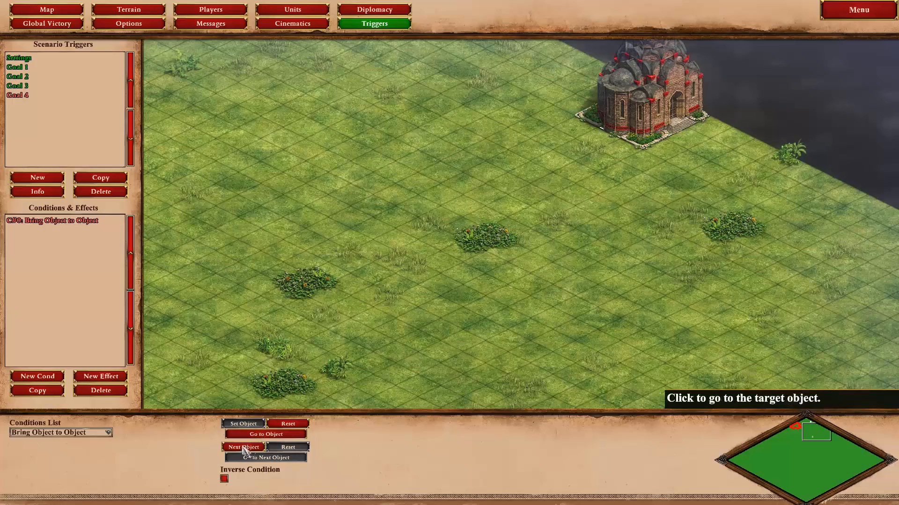
left_click(243, 447)
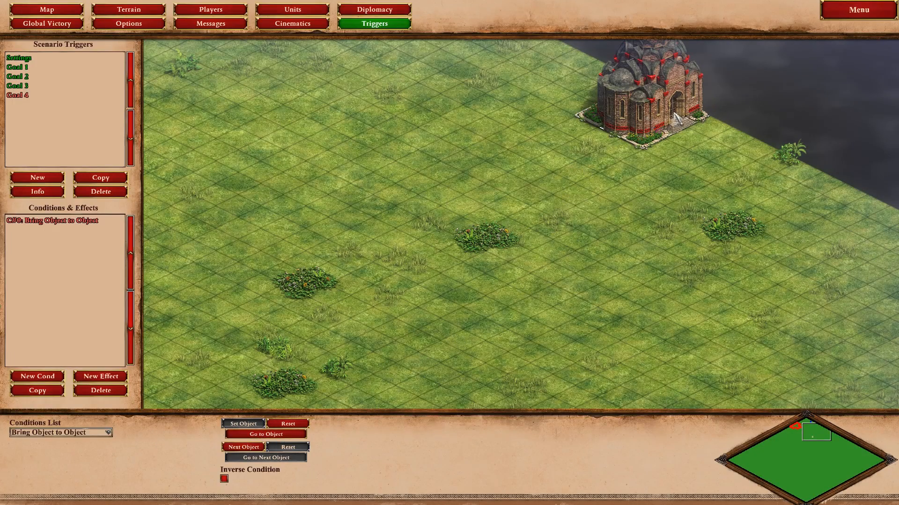
left_click(645, 132)
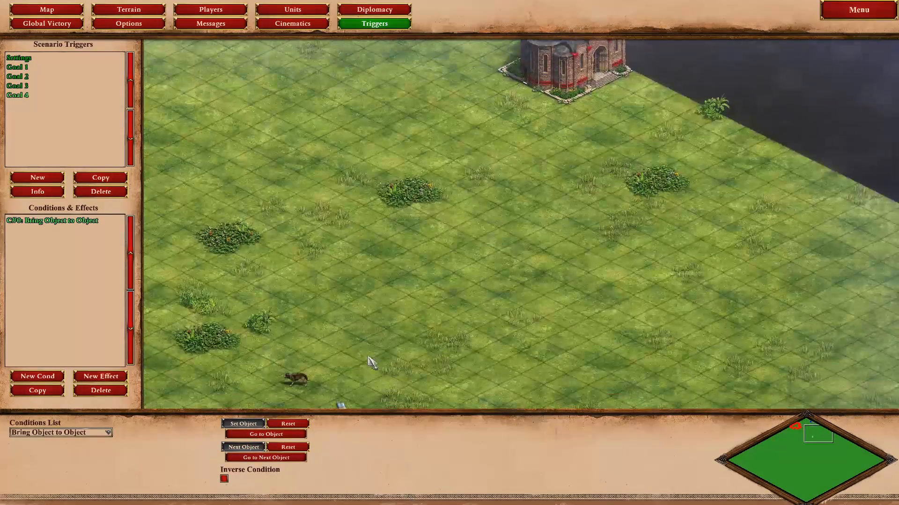
Add a Variable Value condition to Goal 4 requiring the Rugs variable to equal 1.
left_click(60, 376)
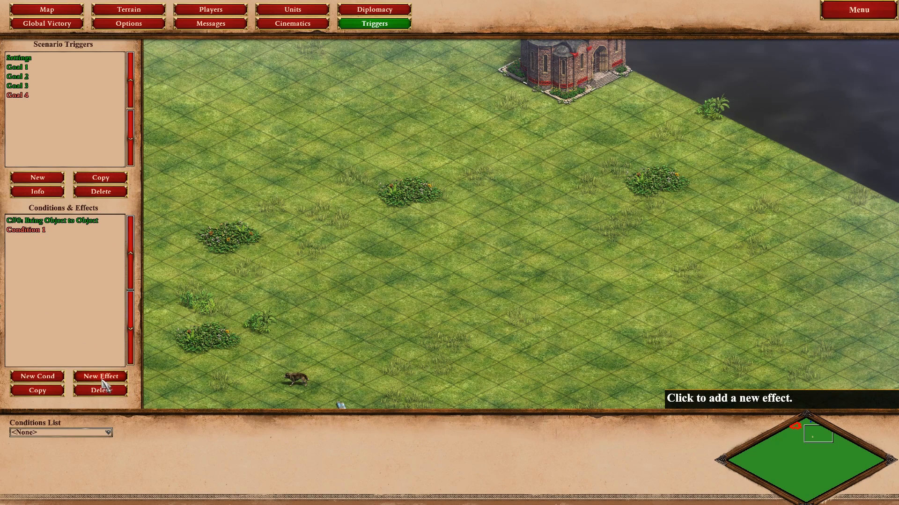
left_click(66, 433)
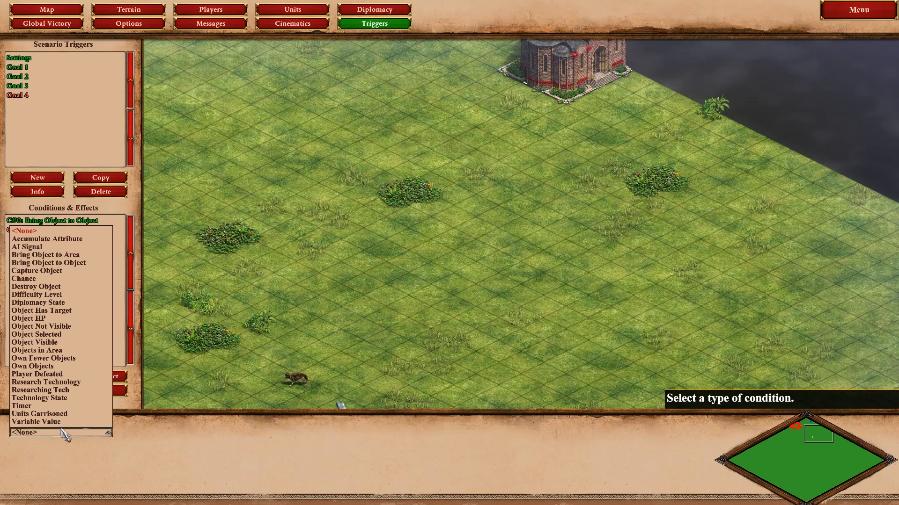
left_click(63, 421)
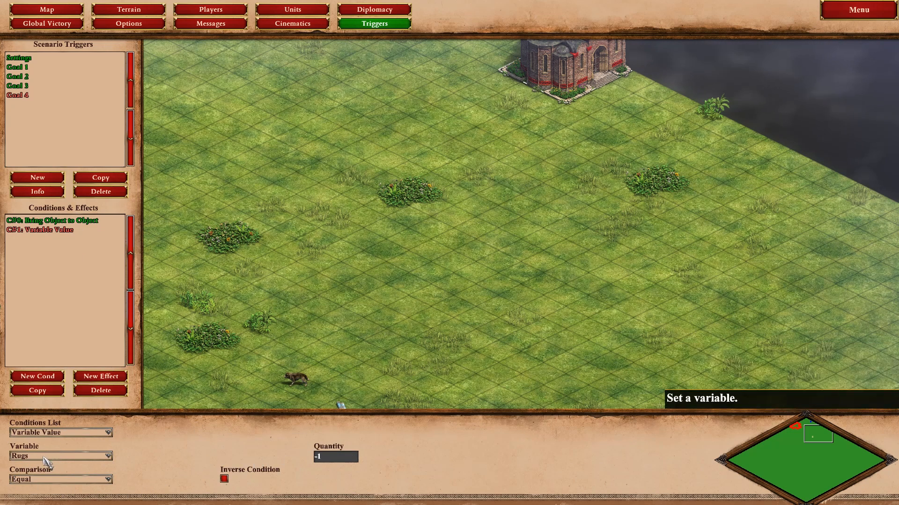
left_click(319, 456)
type("1")
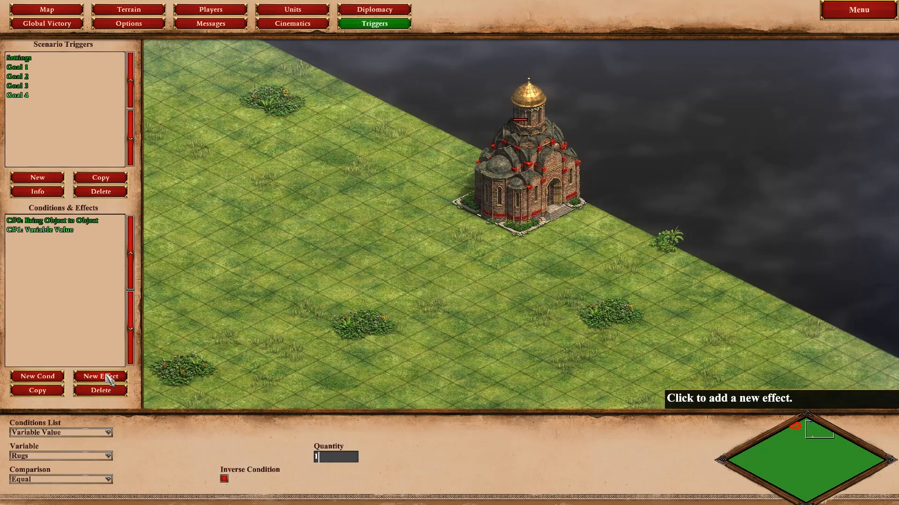
Add a Display Instructions effect to Goal 4 with timer 10 and the message "Oh! My rug! I opened the gates! Now move on!".
left_click(93, 377)
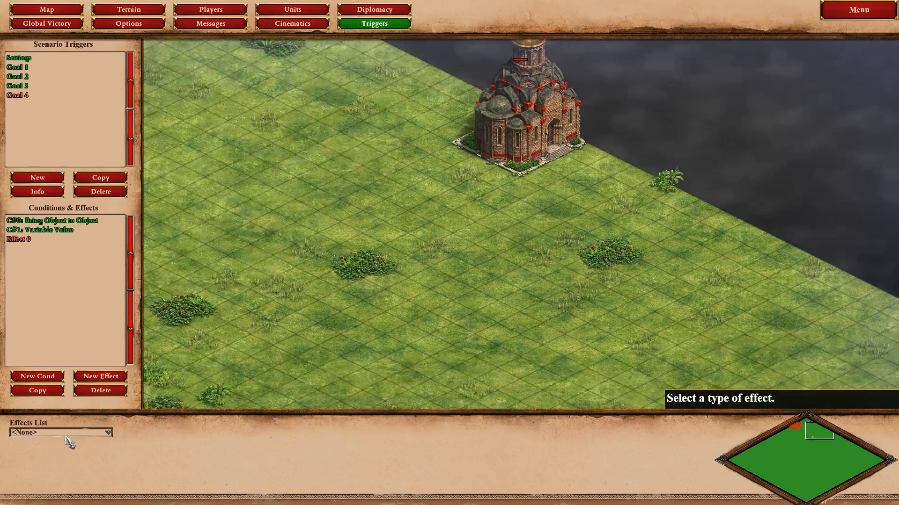
left_click(65, 433)
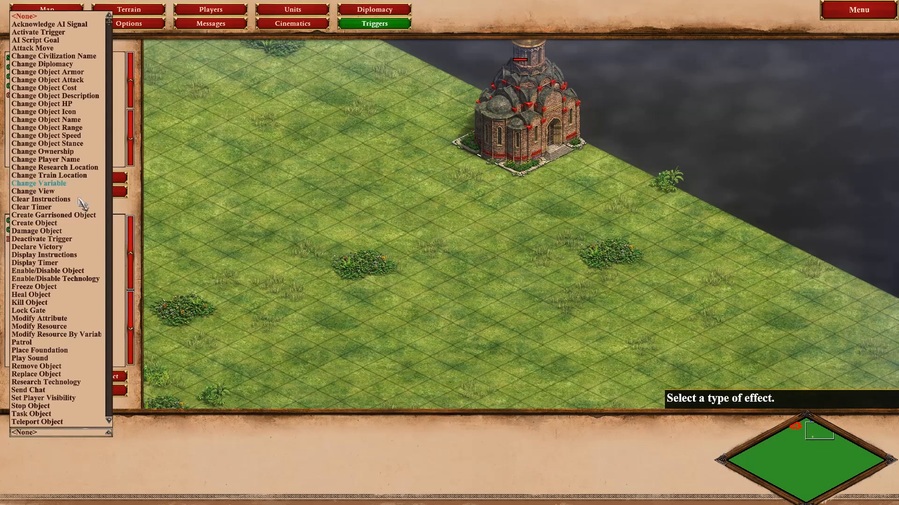
left_click(88, 256)
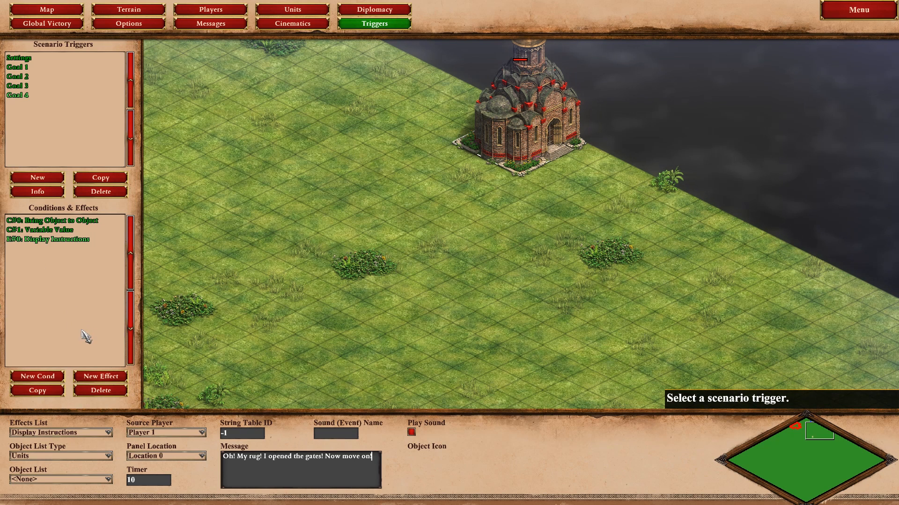
Add a Create Object effect to Goal 4 that places a Gaia Sheep on a tile near the monastery.
left_click(101, 376)
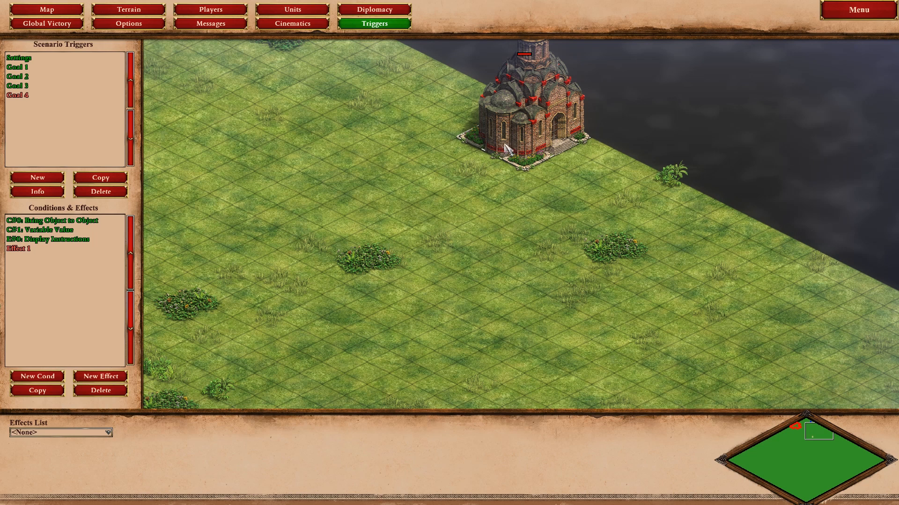
left_click(104, 438)
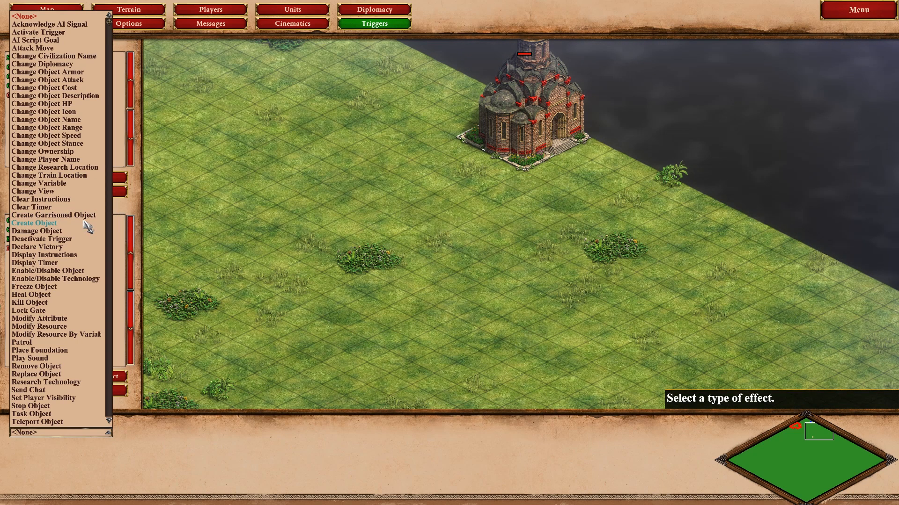
left_click(34, 223)
left_click(173, 431)
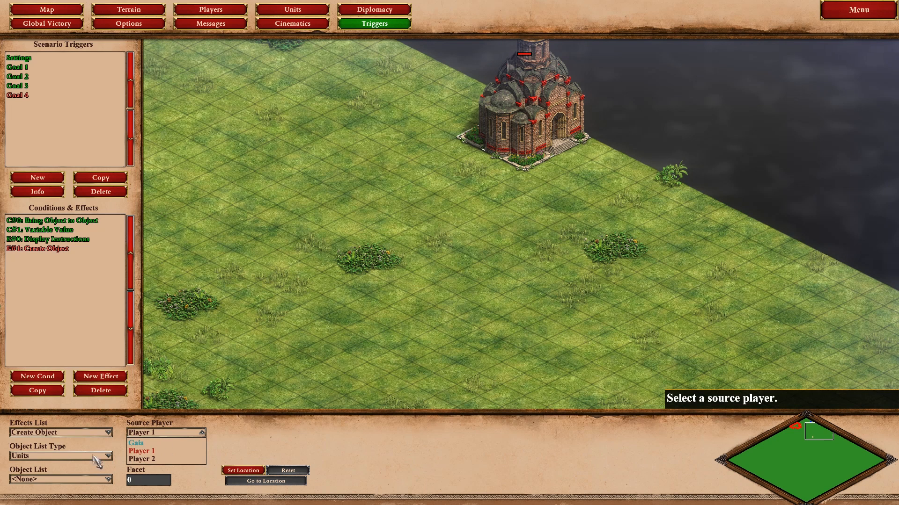
left_click(75, 480)
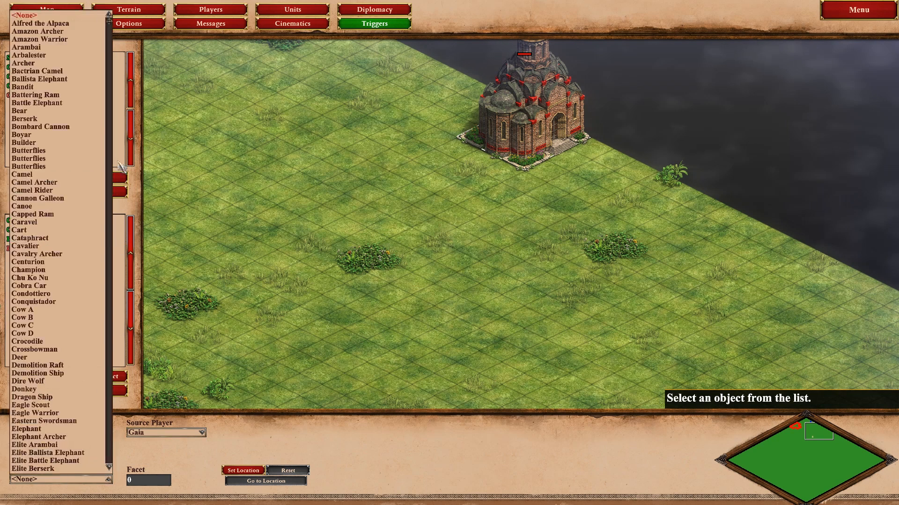
left_click_drag(109, 24, 96, 425)
left_click(33, 280)
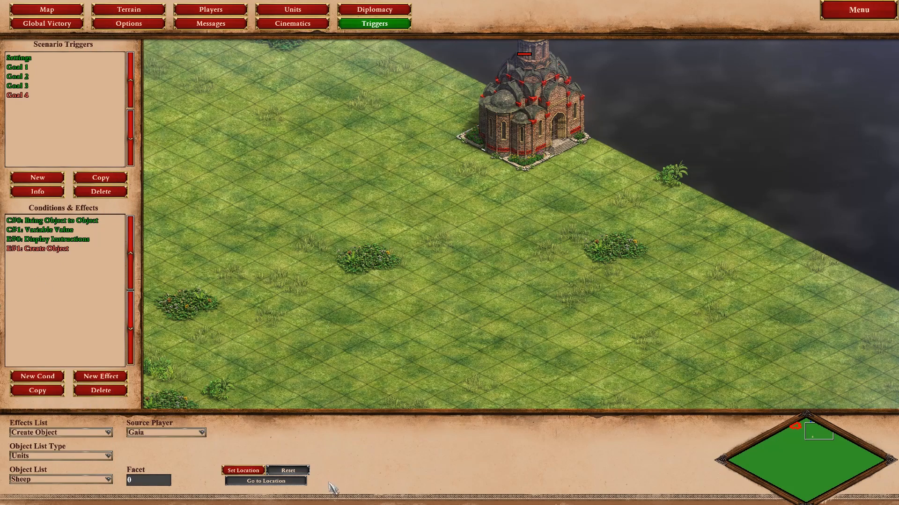
left_click(257, 470)
key("Right")
left_click(491, 266)
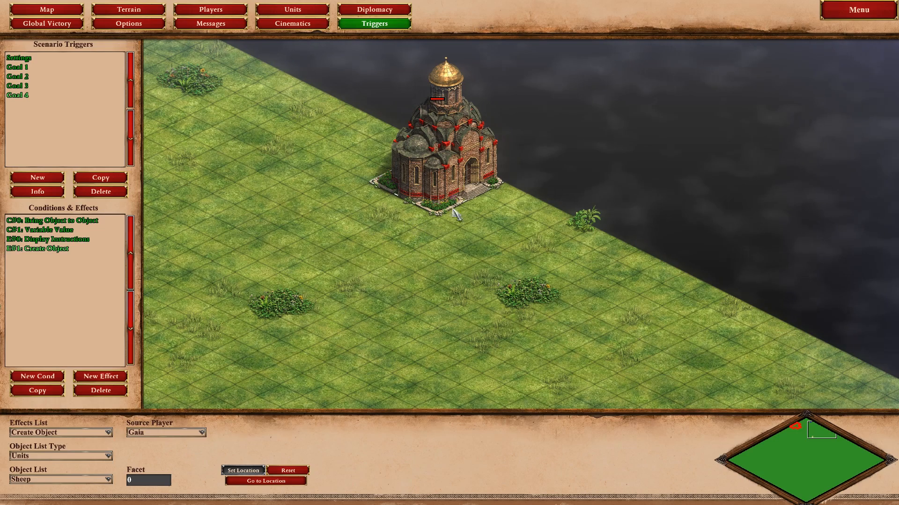
Add a Task Object effect to Goal 4 with Gaia as the source player.
middle_click_drag(370, 231, 355, 199)
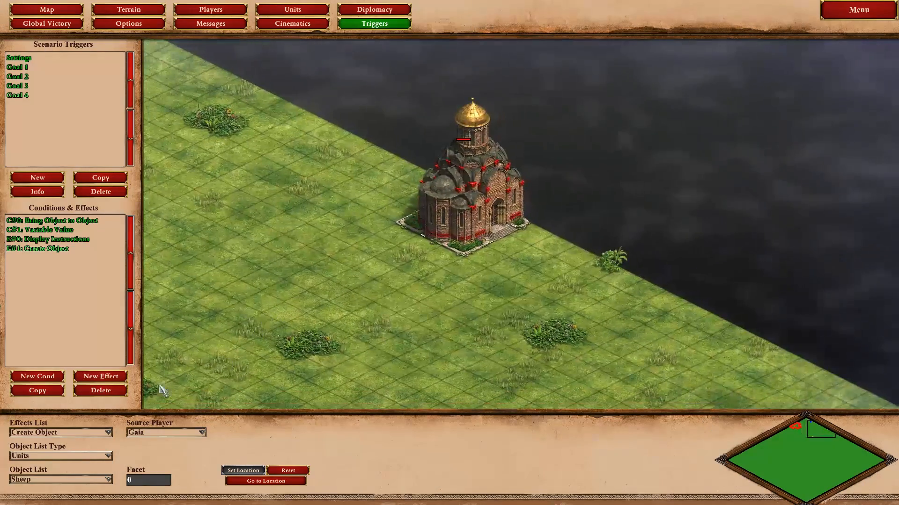
left_click(103, 377)
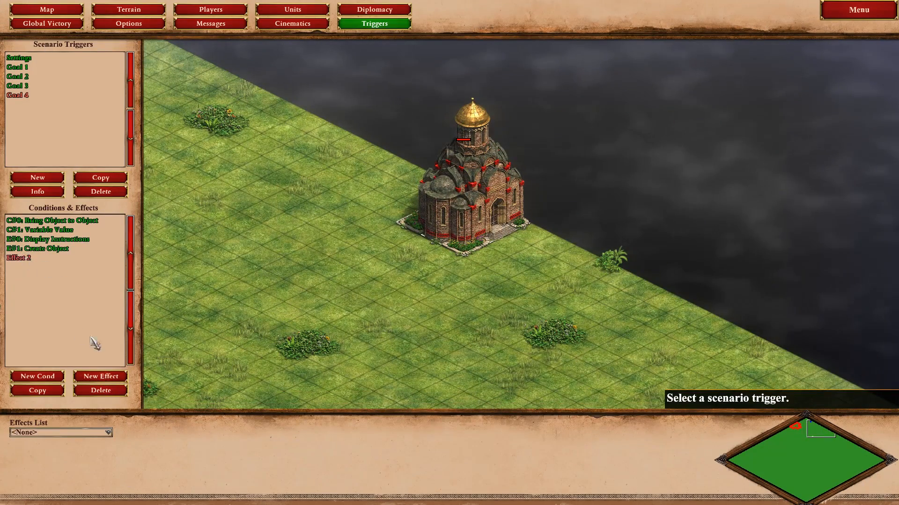
left_click(70, 433)
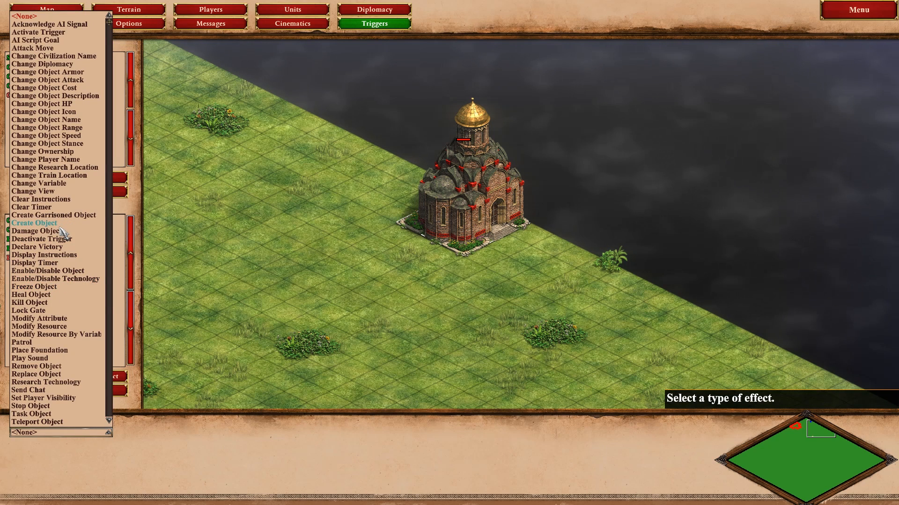
scroll(63, 233, "down", 2)
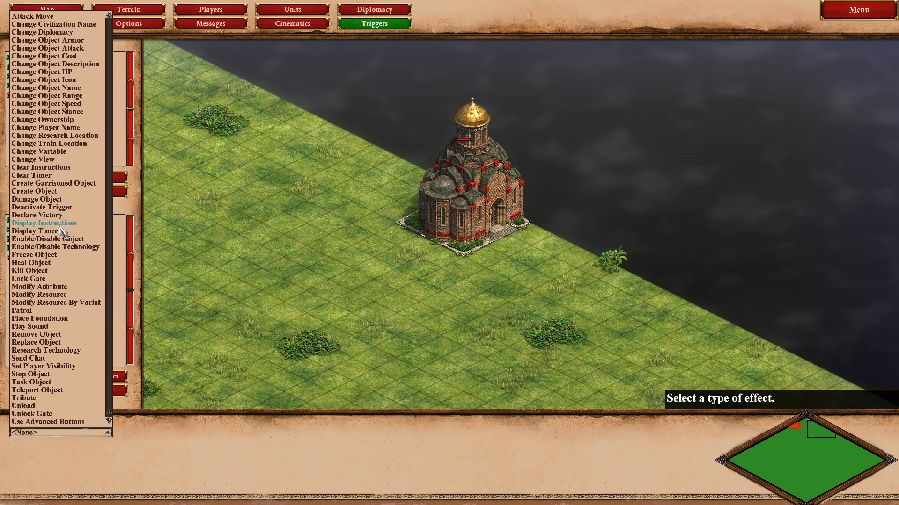
left_click(74, 382)
left_click(140, 433)
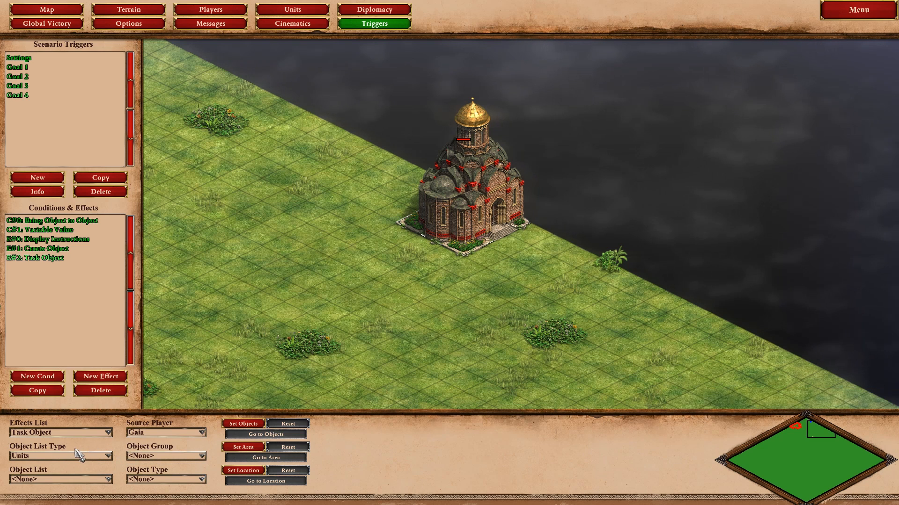
Choose Sheep as the unit for the Task Object effect and set its target location to the tile beside the monastery's front corner.
left_click(65, 480)
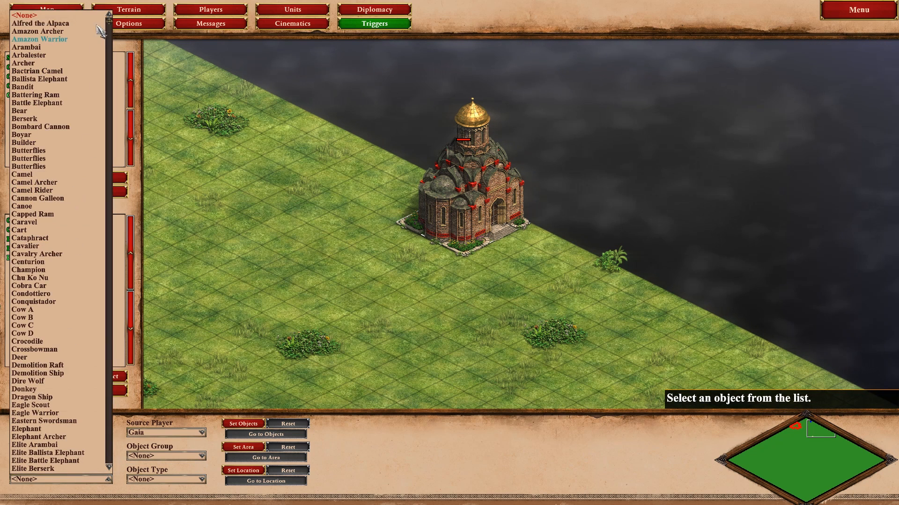
scroll(97, 84, "down", 5)
scroll(98, 87, "down", 20)
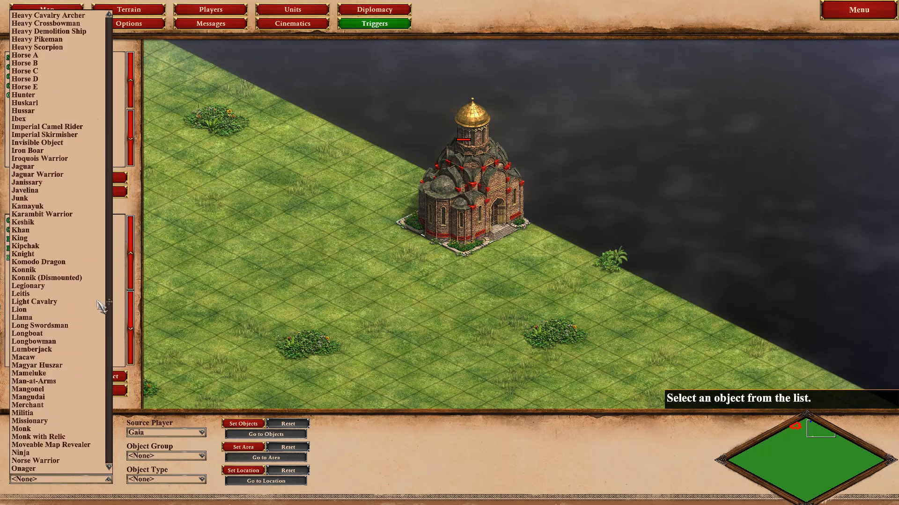
scroll(102, 369, "down", 3)
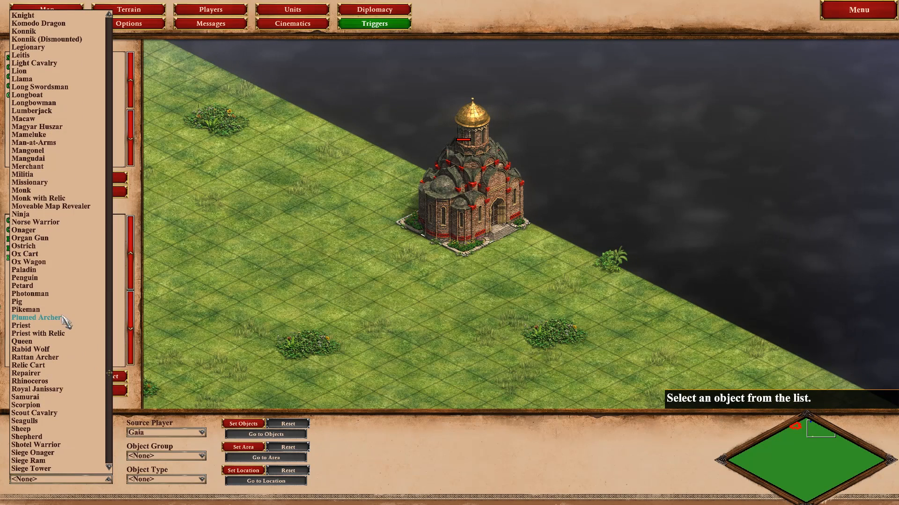
scroll(66, 299, "down", 4)
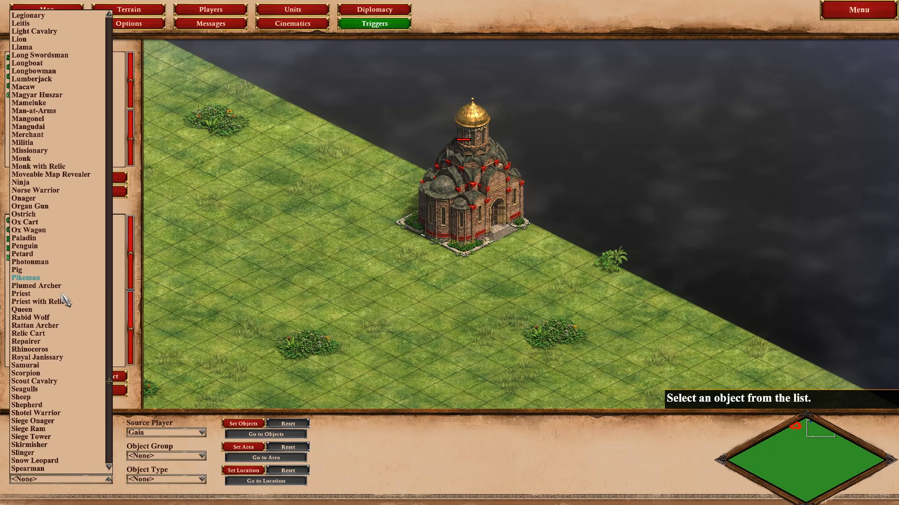
left_click(43, 398)
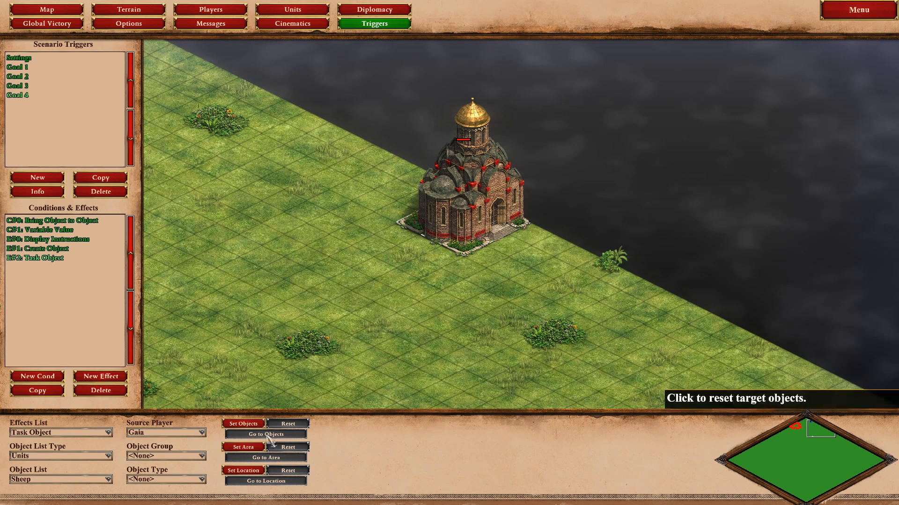
left_click(446, 259)
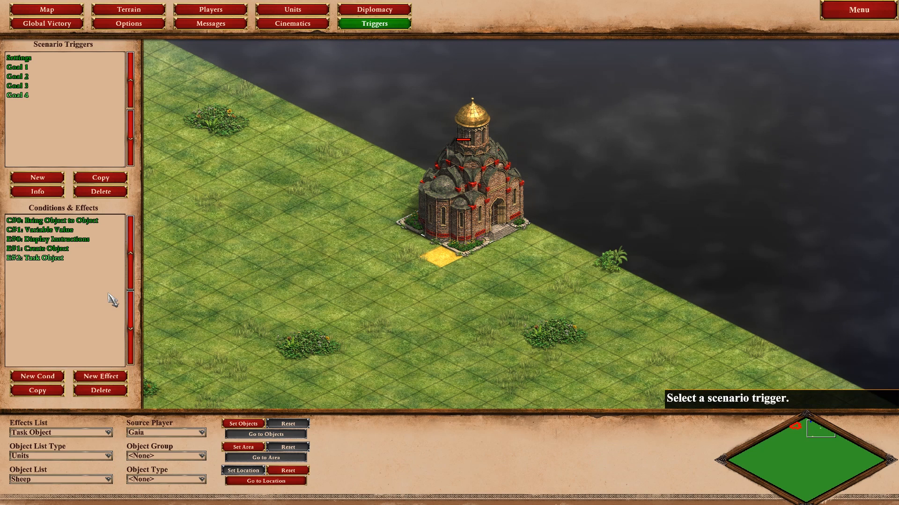
Add an empty effect to Goal 4 and create a new trigger named Goal 5.
left_click(109, 377)
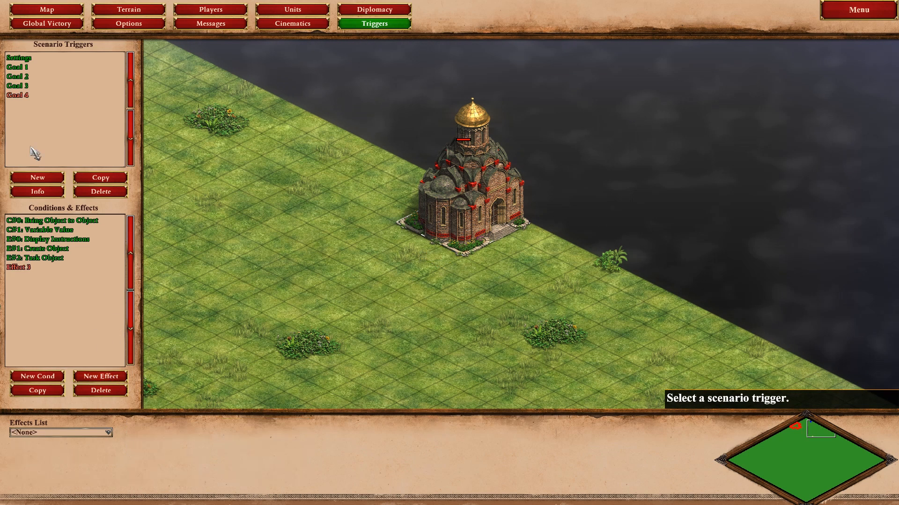
left_click(37, 177)
left_click(27, 105)
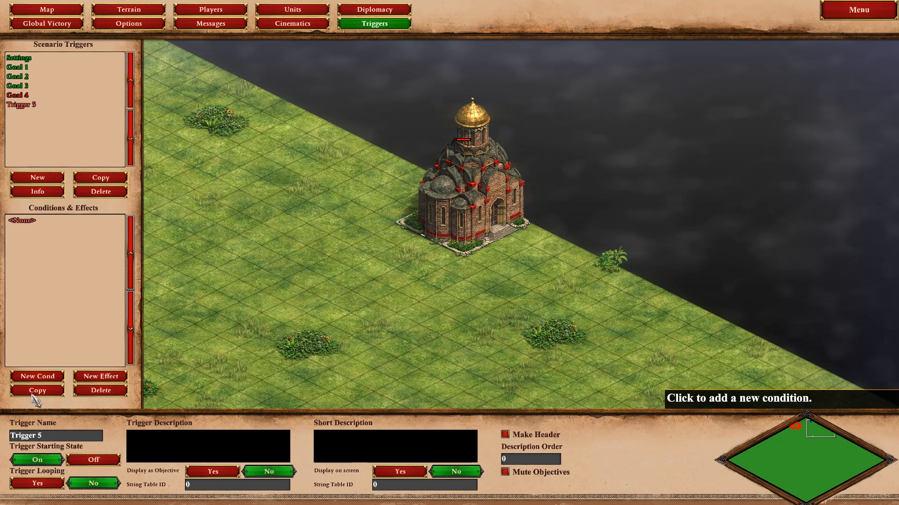
key("shift+Home")
type("Goal")
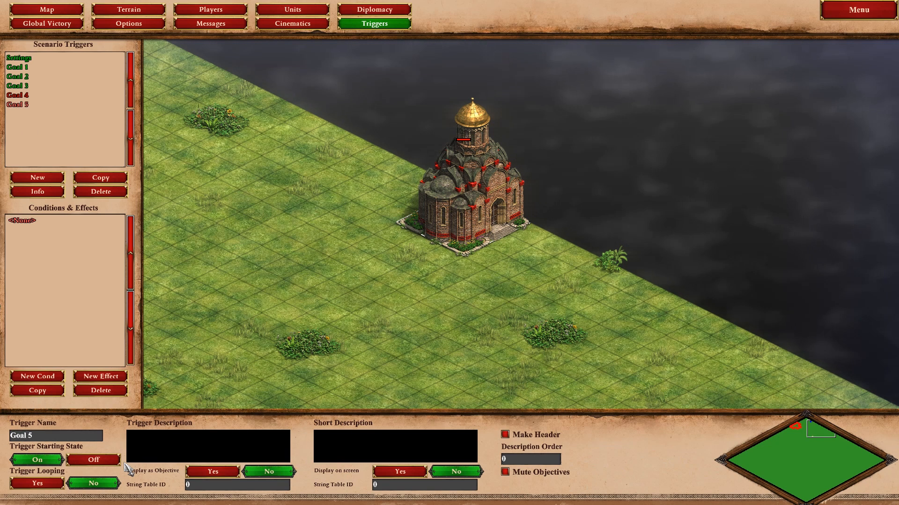
Turn Goal 4's empty effect into an Unlock Gate effect targeting the palisade enclosure's gate.
left_click(21, 95)
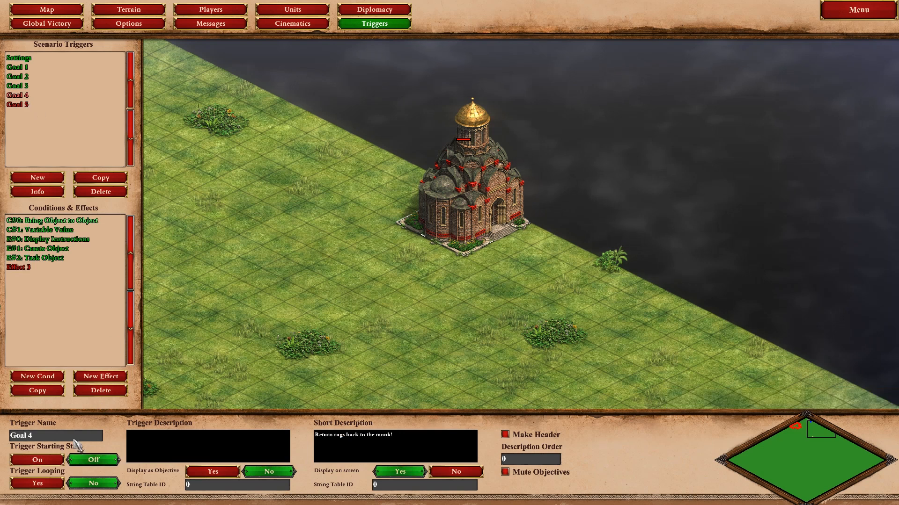
left_click(32, 271)
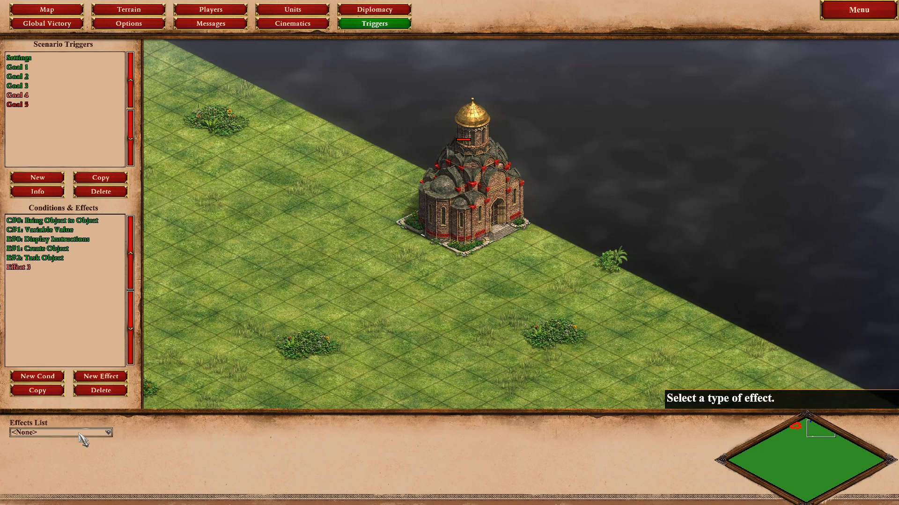
left_click(82, 433)
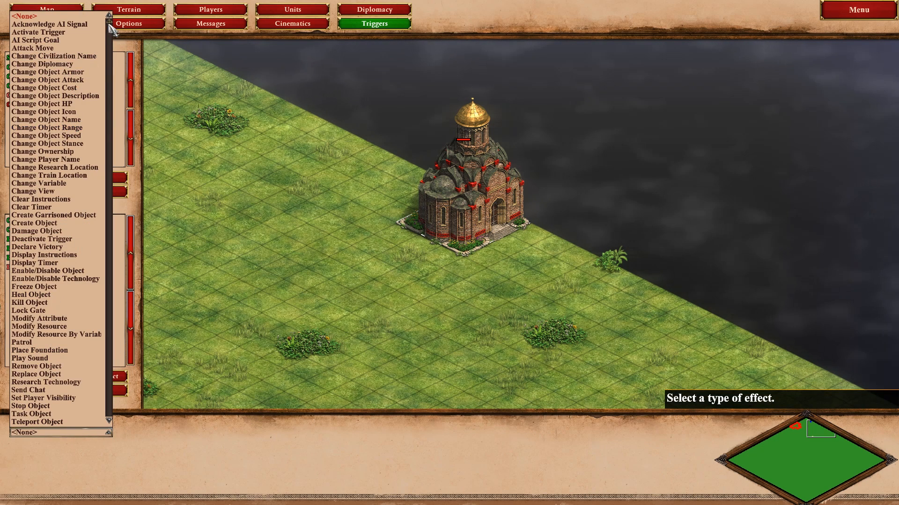
scroll(94, 314, "down", 4)
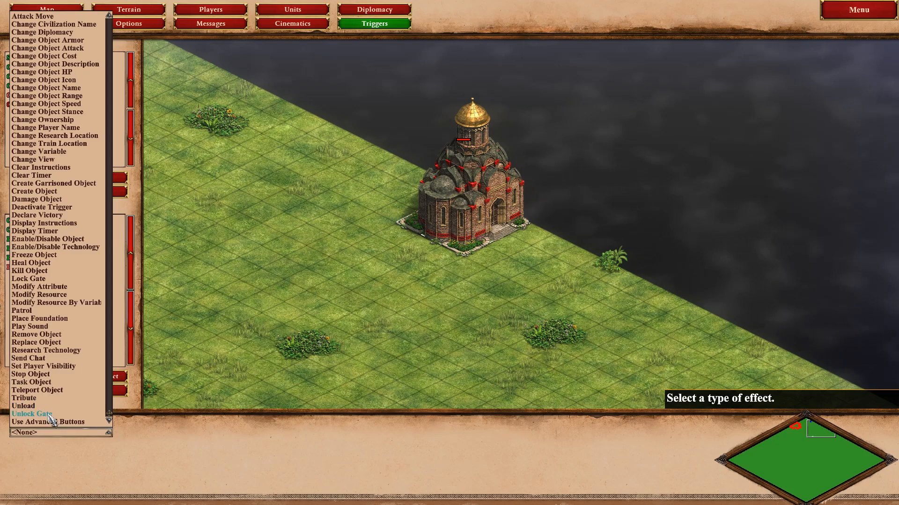
left_click(50, 415)
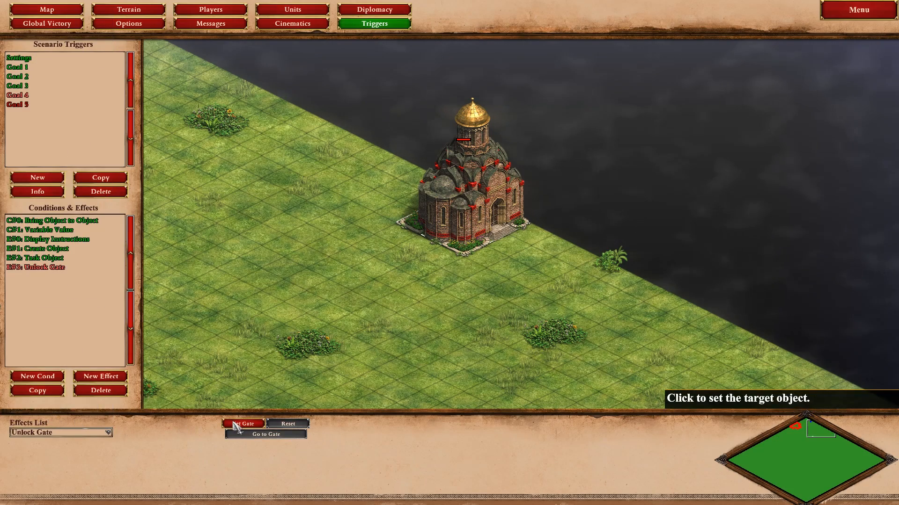
key("Left")
key("Left")
left_click(288, 196)
key("Right")
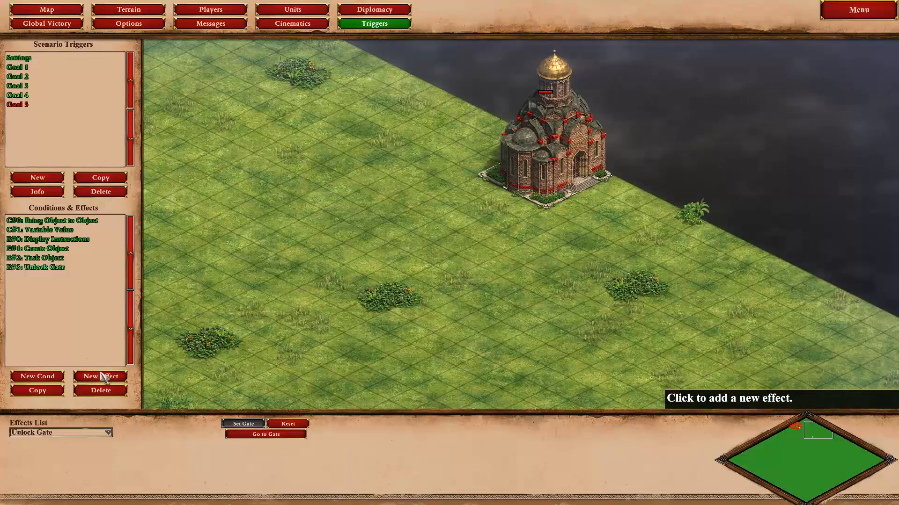
Add an Activate Trigger effect to Goal 4 that activates Goal 5.
left_click(107, 377)
left_click(90, 432)
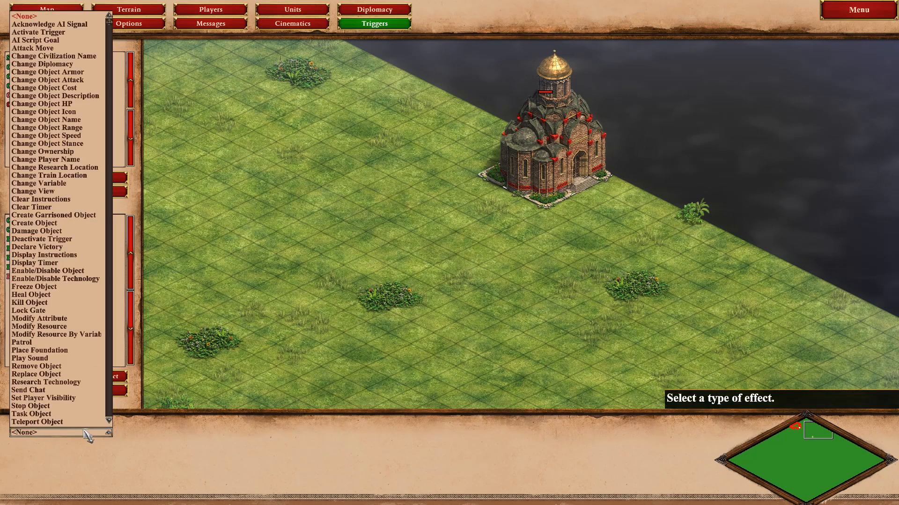
left_click(70, 32)
left_click(68, 454)
left_click(59, 446)
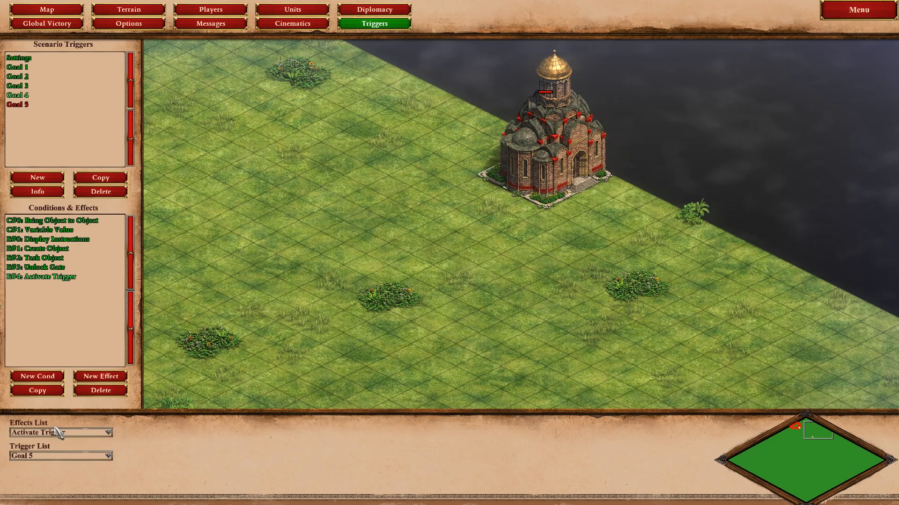
Set Goal 5's starting state to Off and display the short description "Bring sheep to the area!" on screen.
left_click(24, 104)
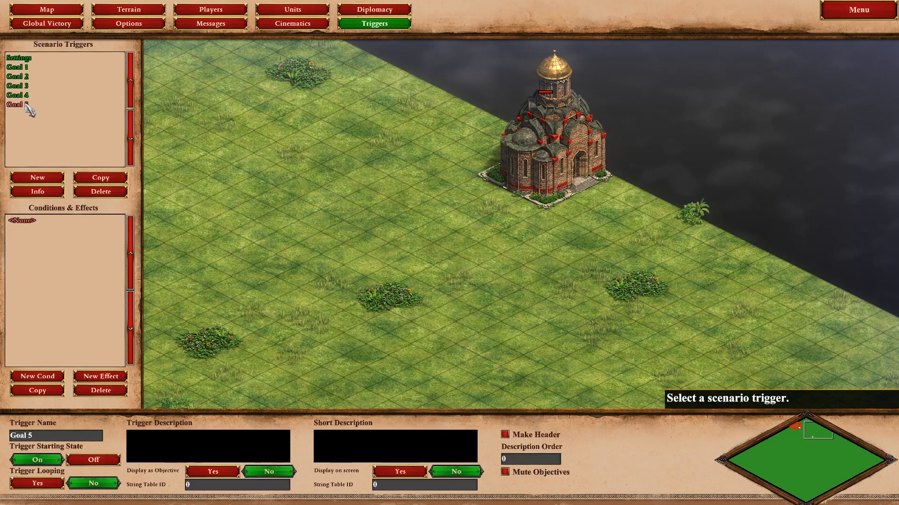
left_click(93, 461)
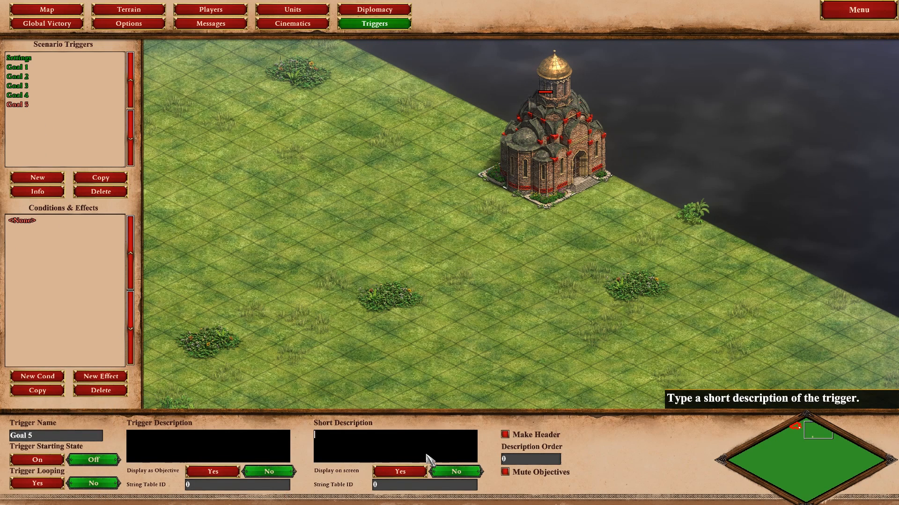
left_click(398, 471)
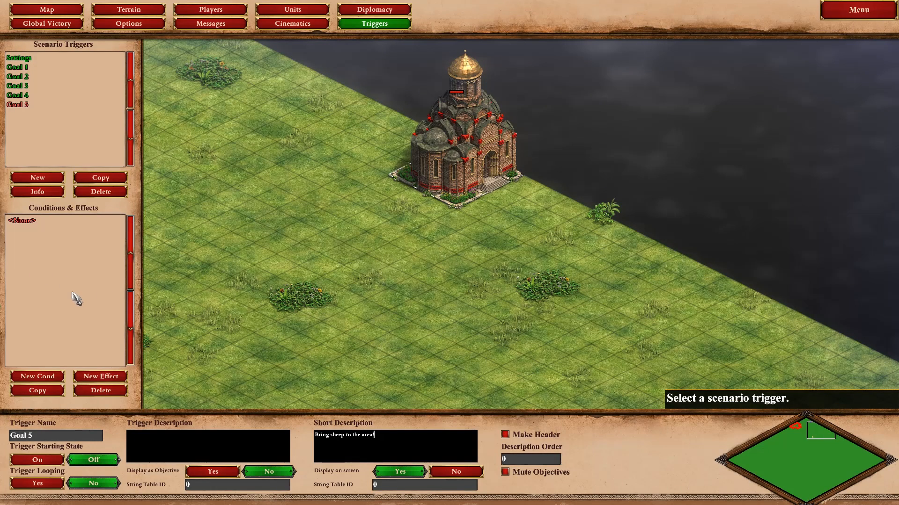
Add an Objects in Area condition to Goal 5 covering the rectangular grass area inside the palisade walls.
left_click(40, 377)
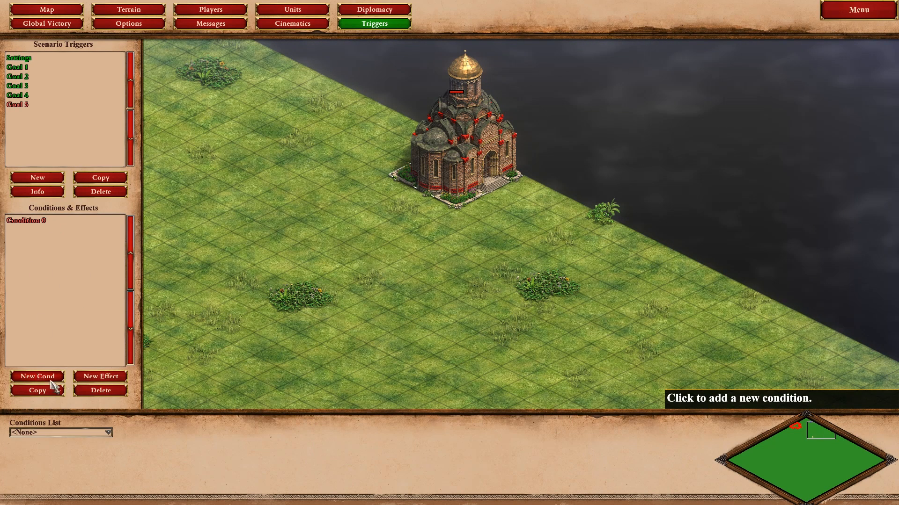
left_click(70, 433)
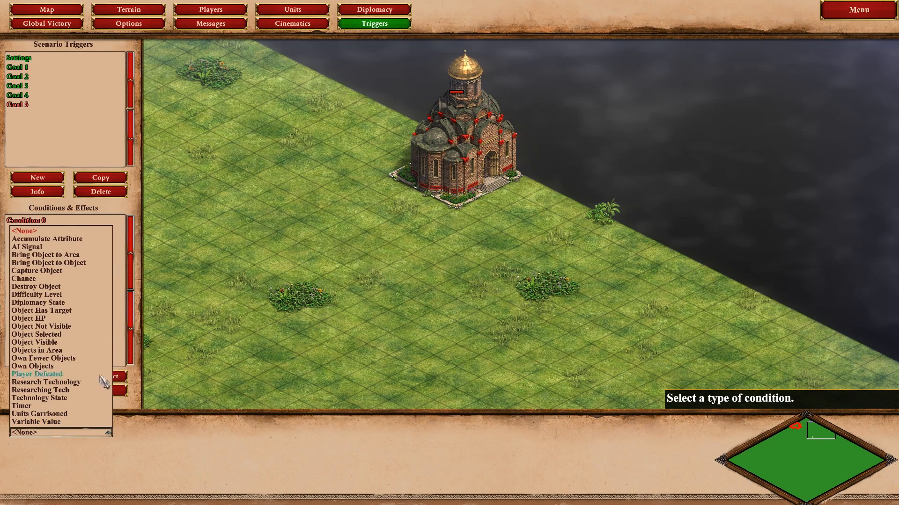
left_click(56, 350)
middle_click_drag(678, 377, 471, 260)
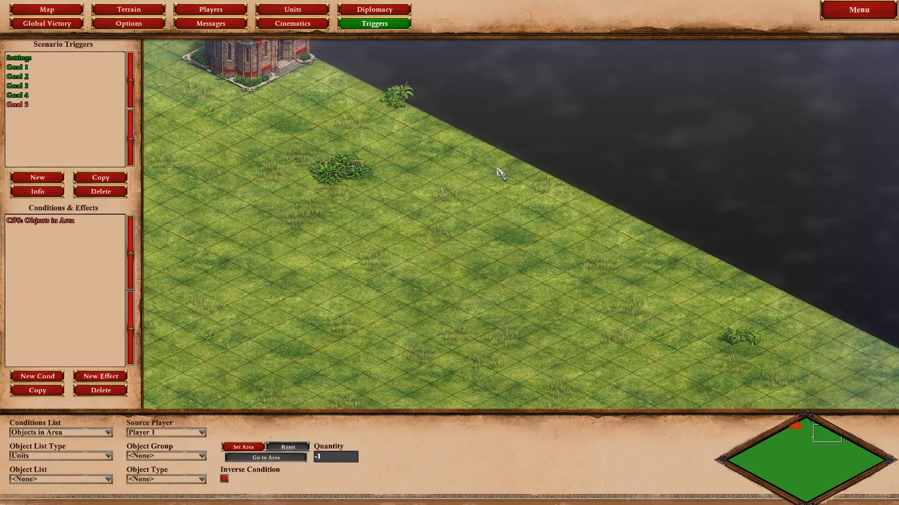
mouse_move(2, 4)
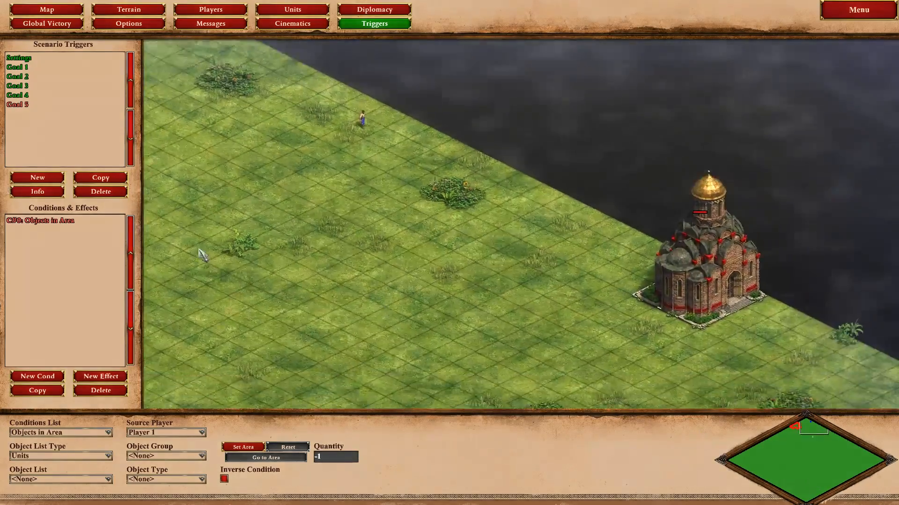
mouse_move(4, 134)
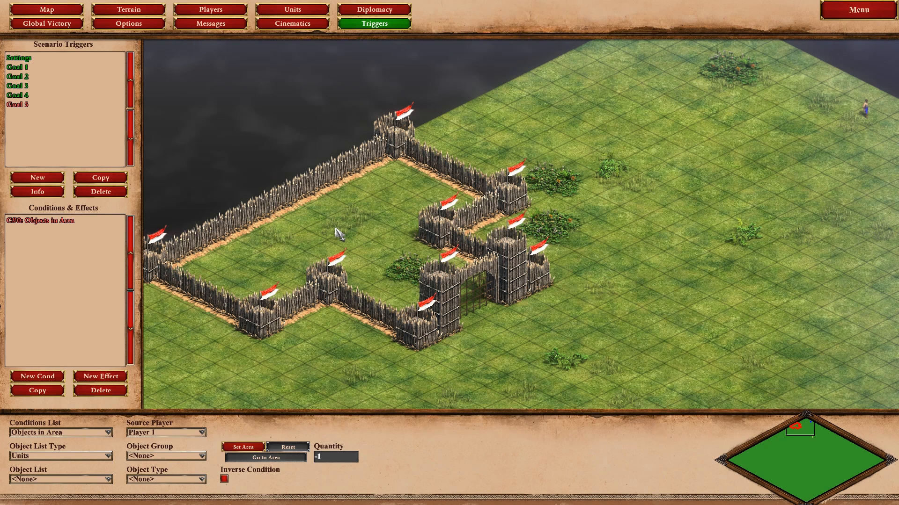
left_click_drag(395, 183, 272, 315)
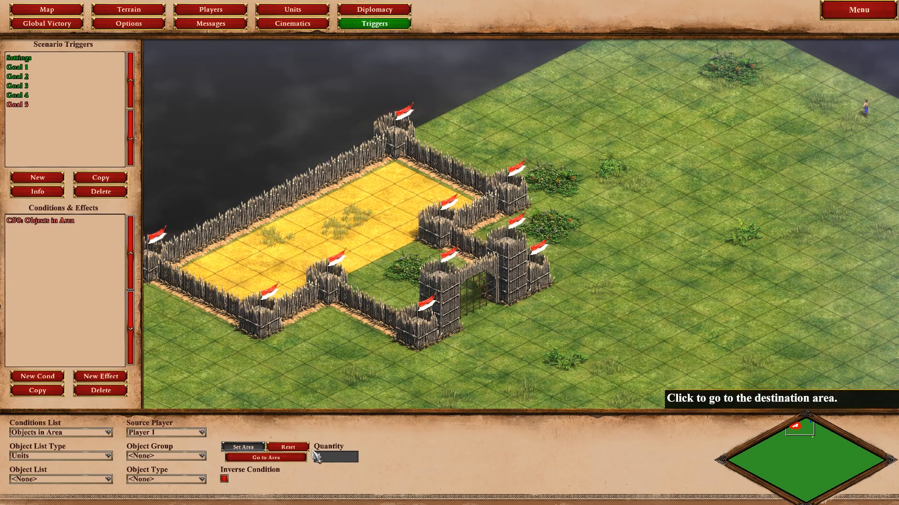
Require 1 Sheep owned by Player 1 in Goal 5's Objects in Area condition and return to the marked area.
left_click(161, 432)
left_click(163, 441)
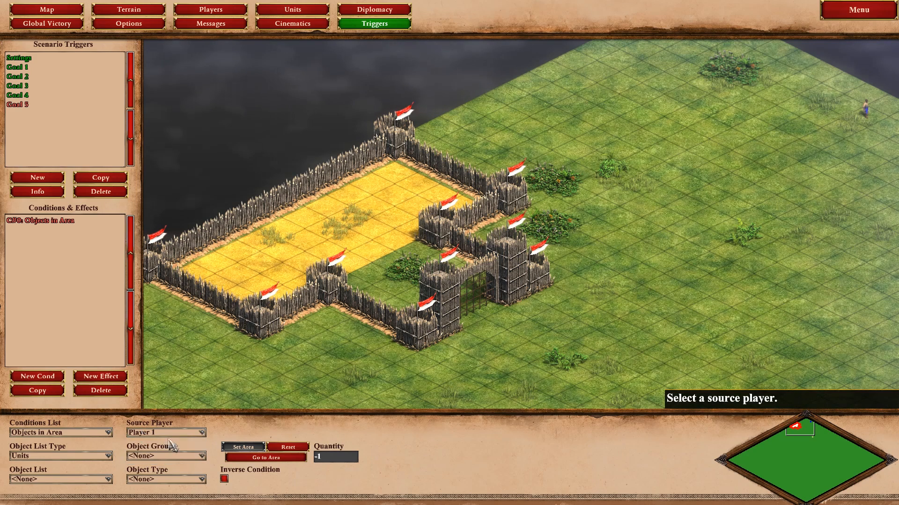
left_click(59, 479)
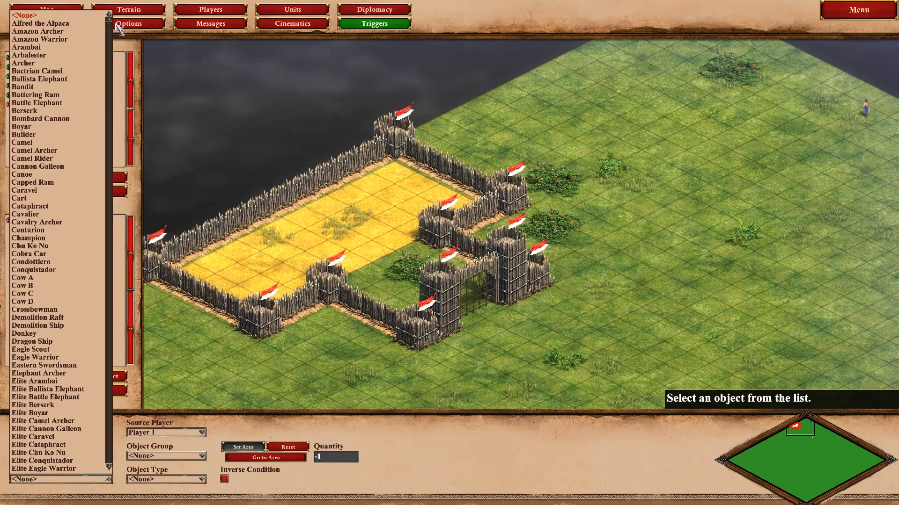
left_click_drag(116, 27, 107, 422)
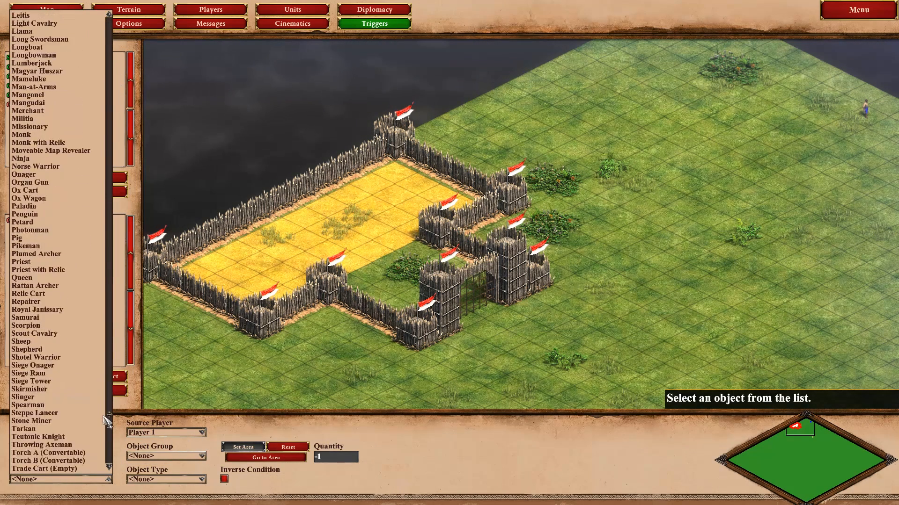
left_click(59, 342)
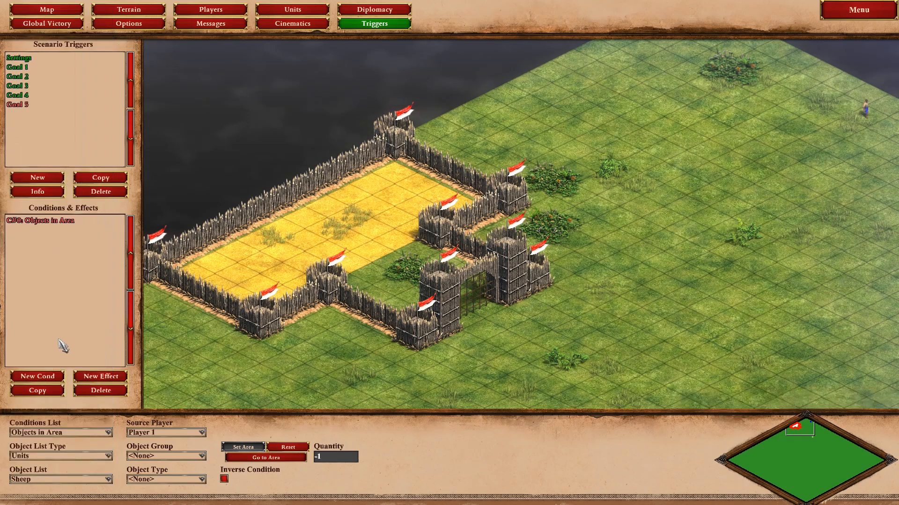
left_click(328, 457)
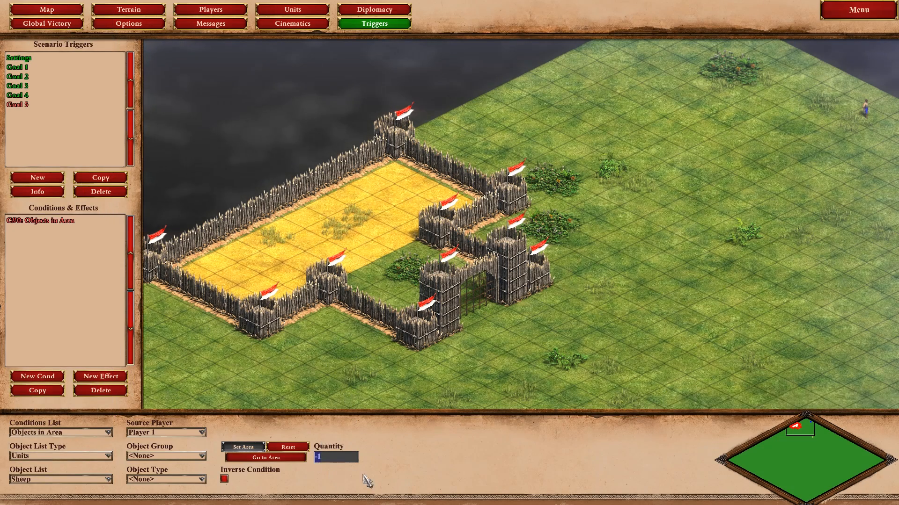
type("1")
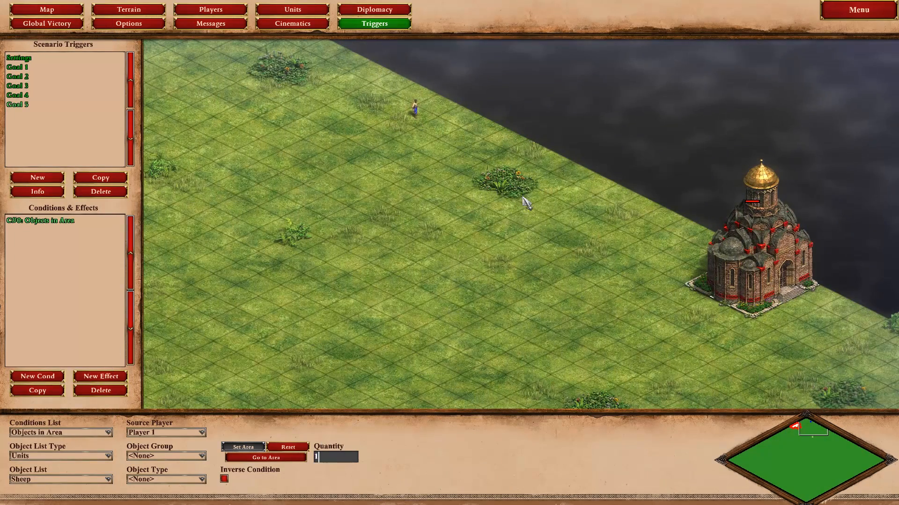
left_click(266, 457)
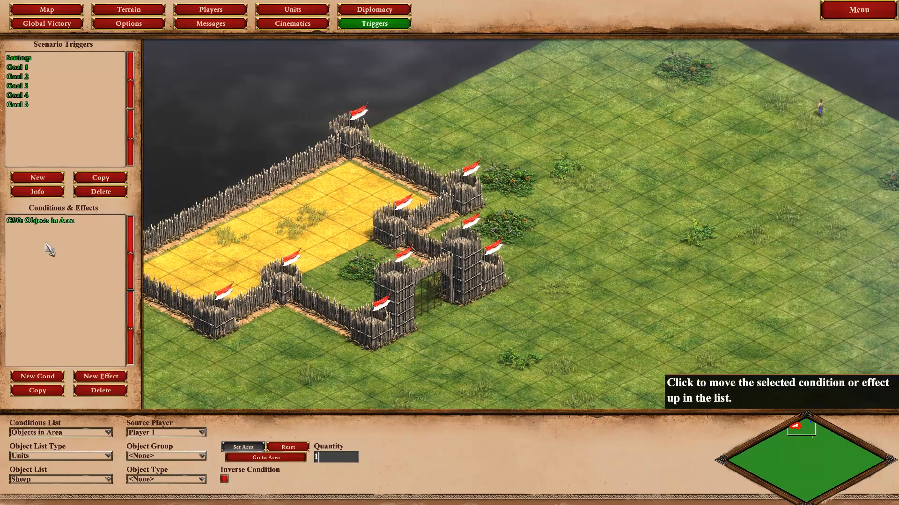
Create a new trigger named Victory! with its starting state set to Off.
left_click(38, 178)
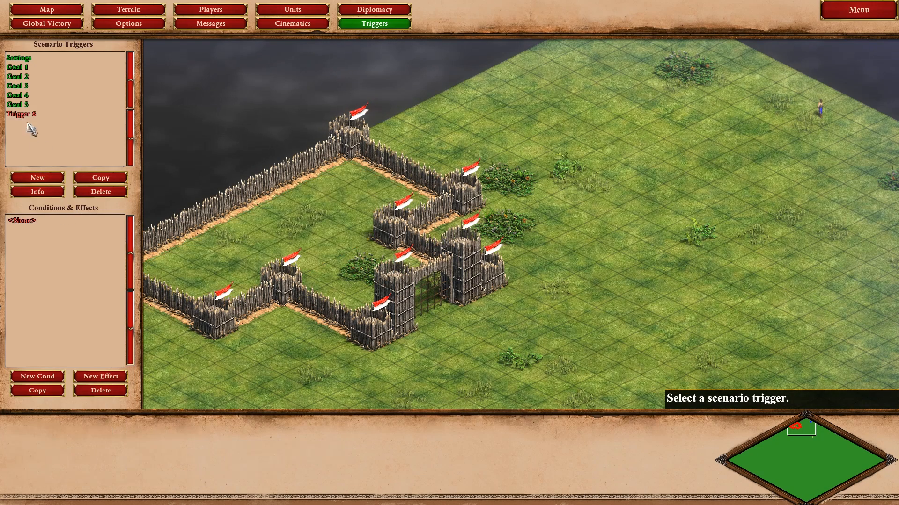
left_click(23, 114)
type("Victory!")
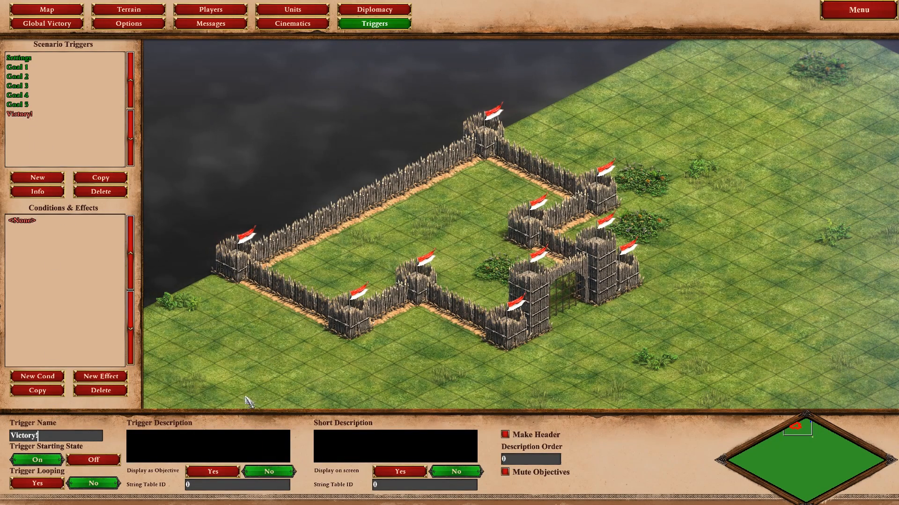
left_click(94, 460)
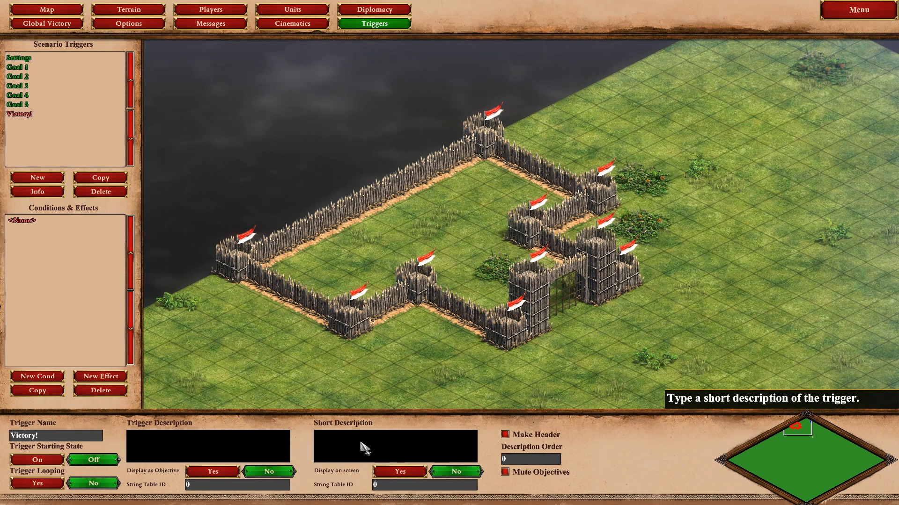
Add an Activate Trigger effect to Goal 5 that activates the Victory! trigger.
left_click(37, 106)
left_click(98, 376)
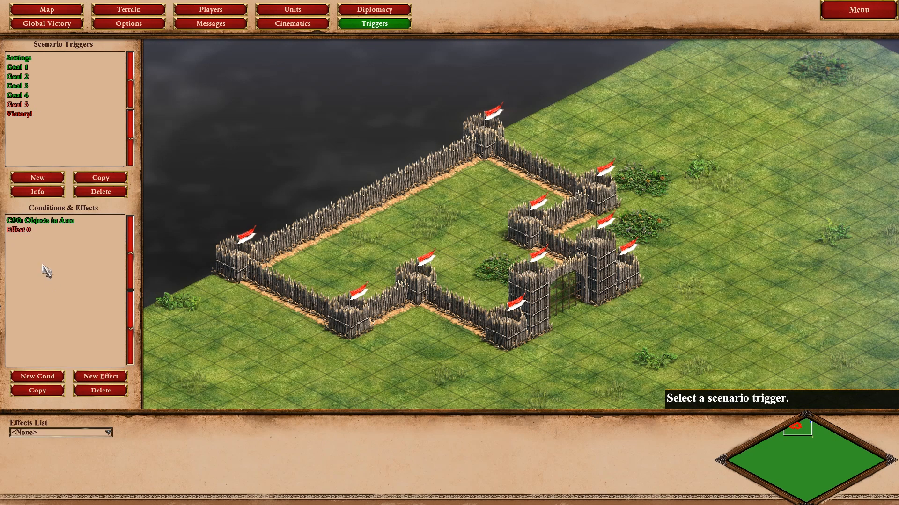
left_click(69, 432)
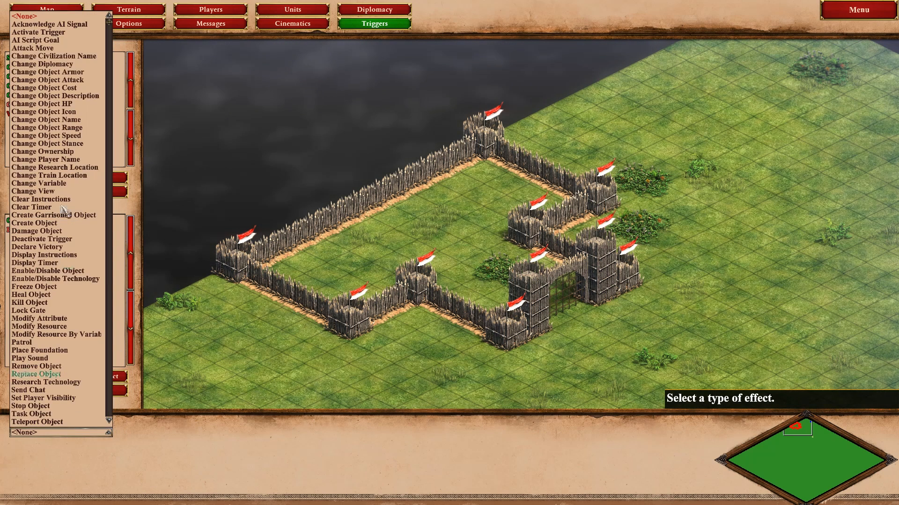
left_click(68, 33)
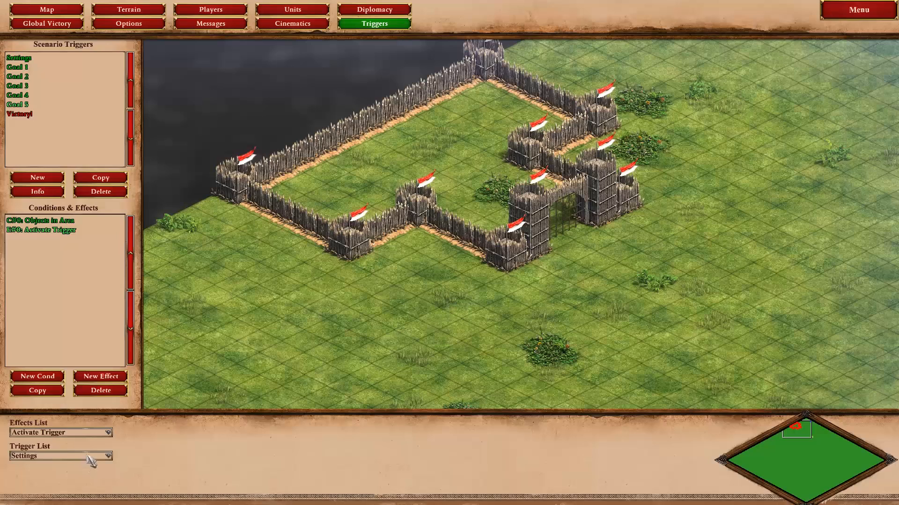
left_click(86, 457)
left_click(79, 447)
Add a Timer condition with a value of 10 to the Victory! trigger.
left_click(26, 115)
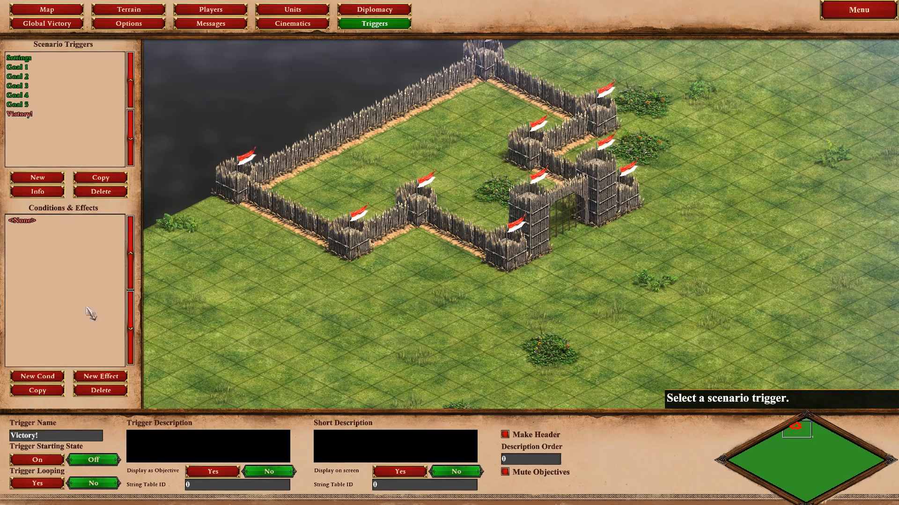
left_click(38, 377)
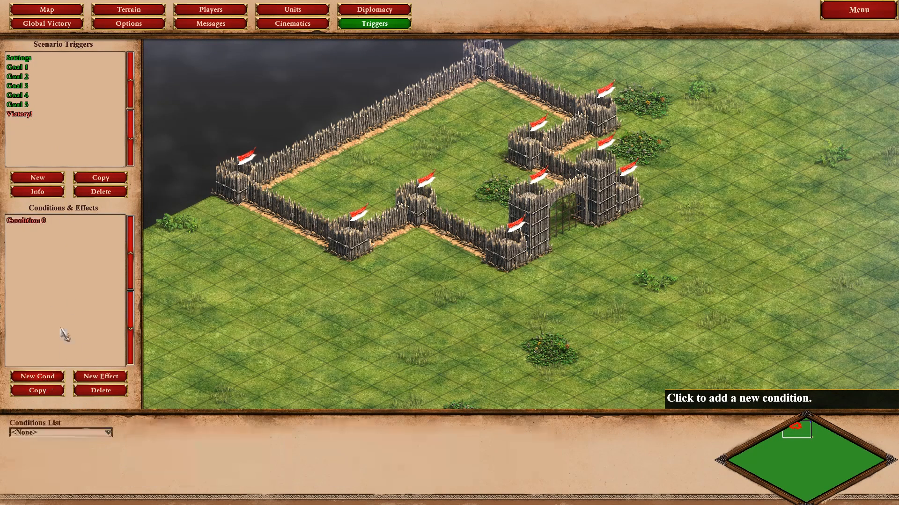
left_click(75, 432)
left_click(69, 406)
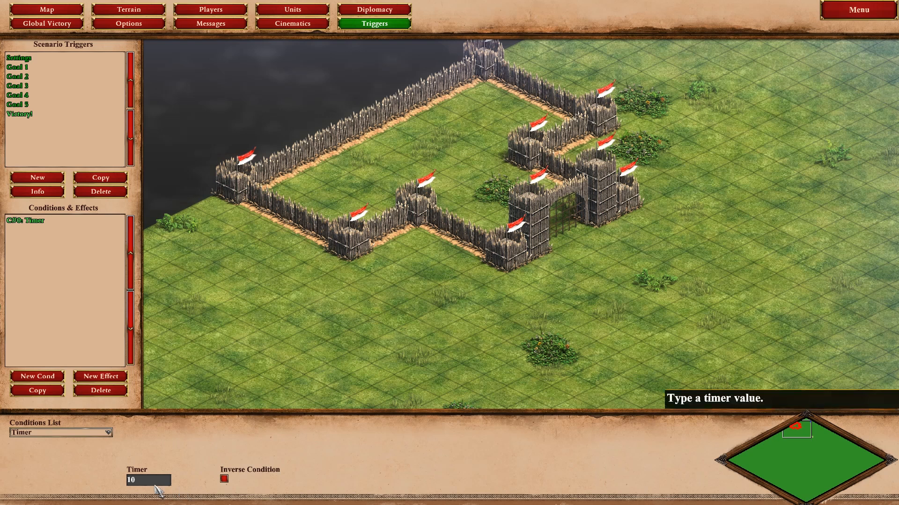
Add a Declare Victory effect for Player 1 to the Victory! trigger.
left_click(106, 377)
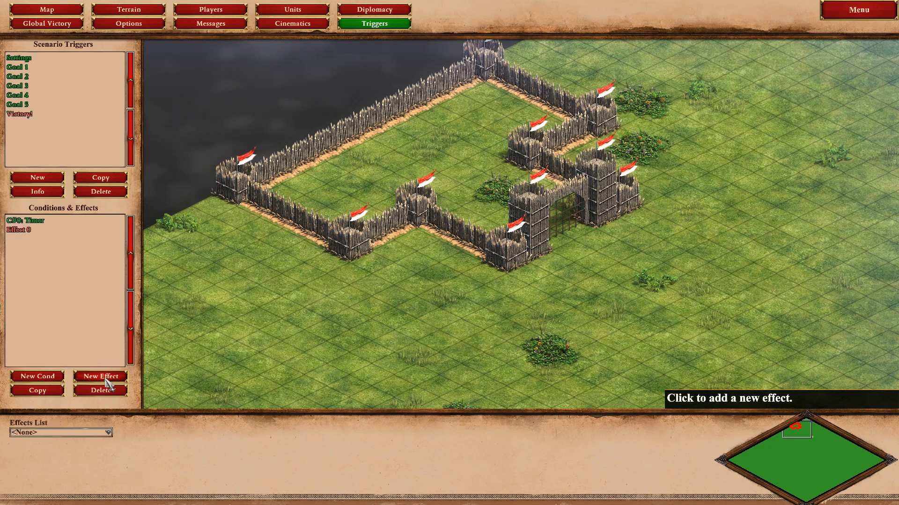
left_click(70, 432)
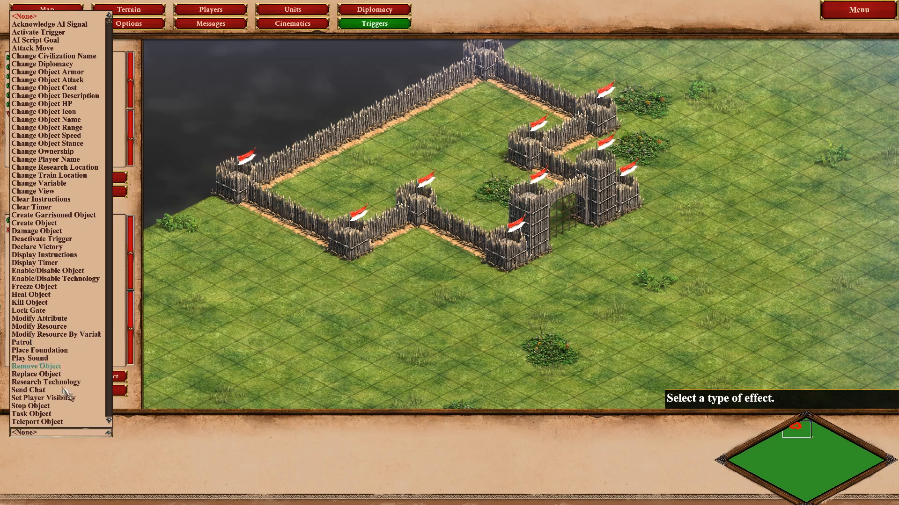
left_click(78, 248)
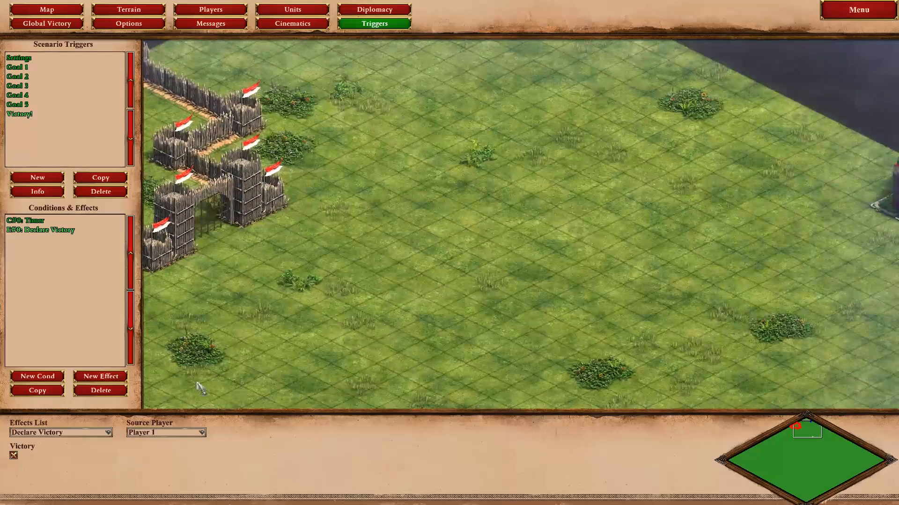
left_click(42, 222)
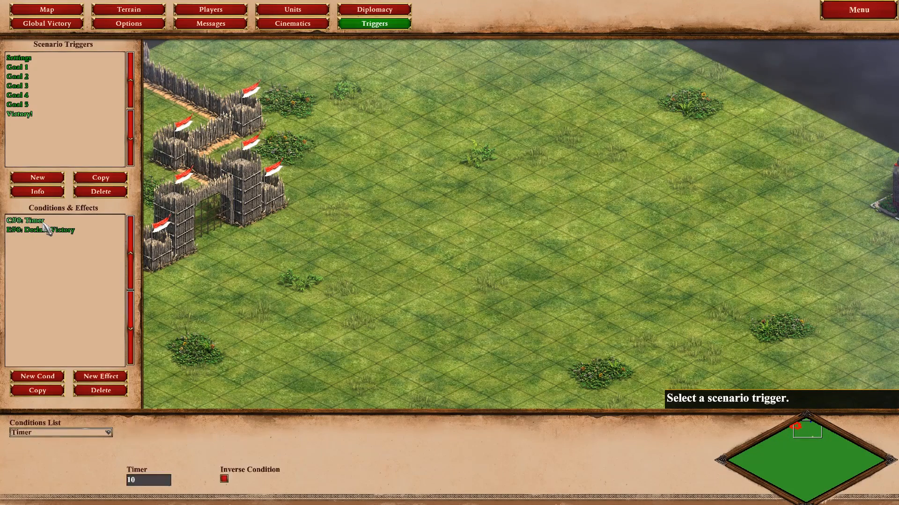
left_click(21, 115)
Create a trigger named Defeat! with a Destroy Object condition assigned to the villager near the map's edge.
left_click(38, 178)
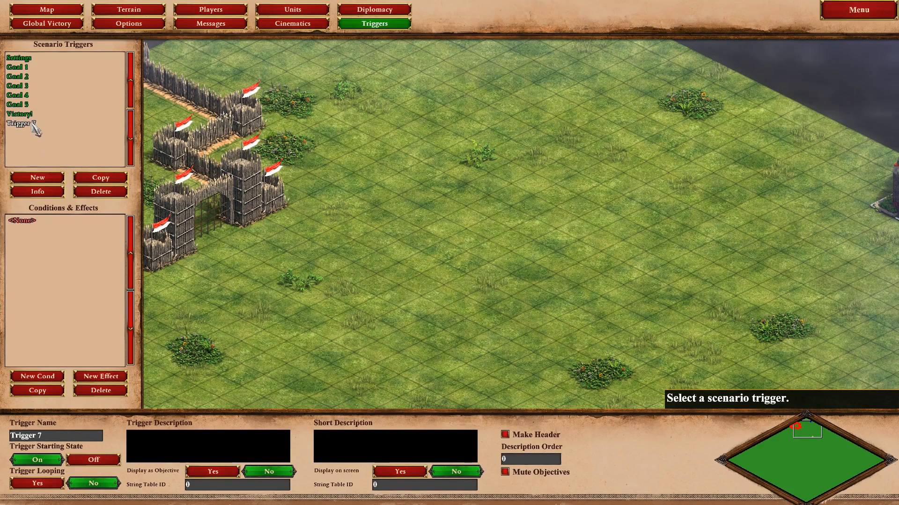
type("Defeat!")
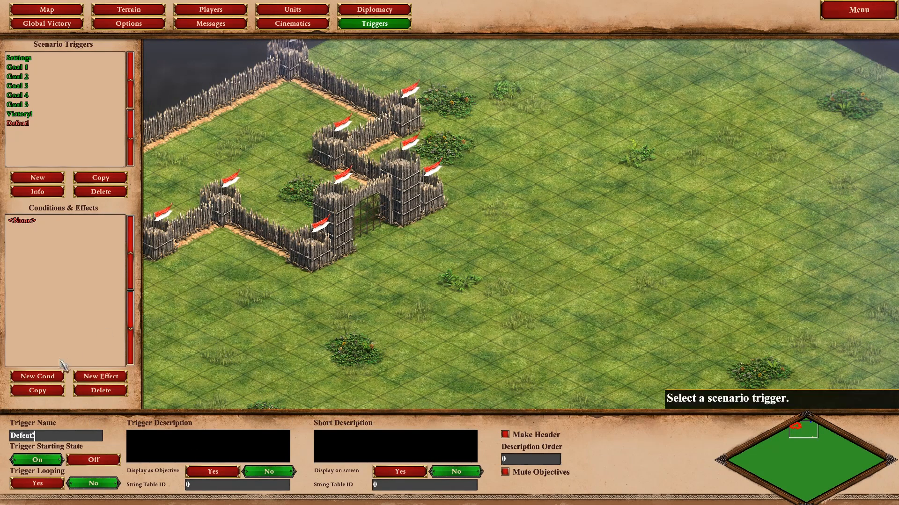
left_click(54, 377)
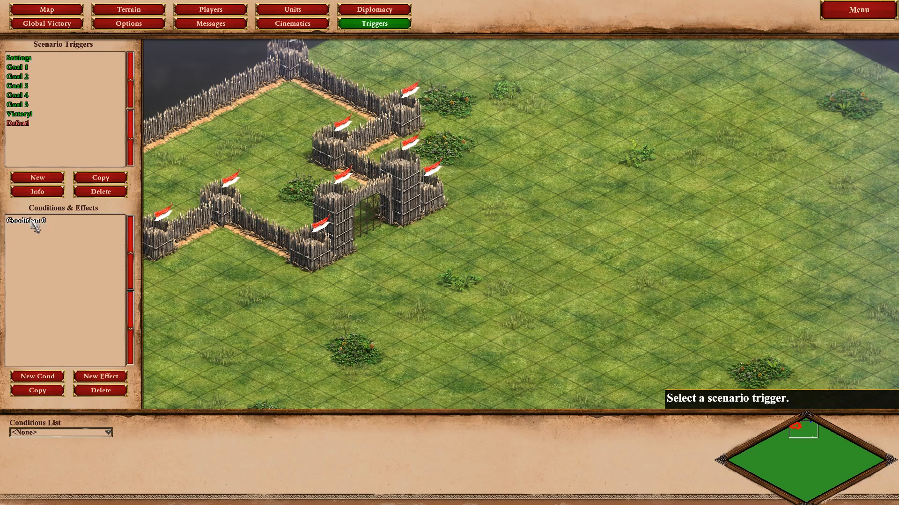
left_click(61, 433)
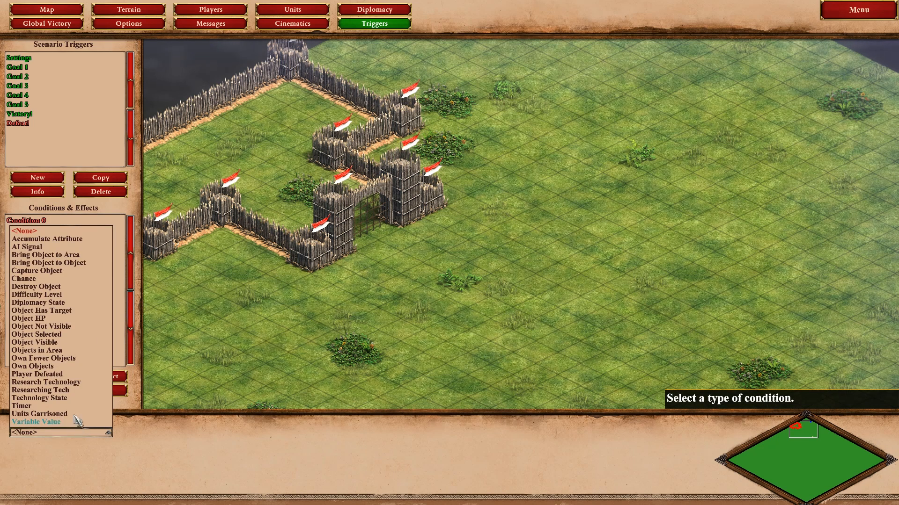
left_click(70, 287)
left_click(232, 424)
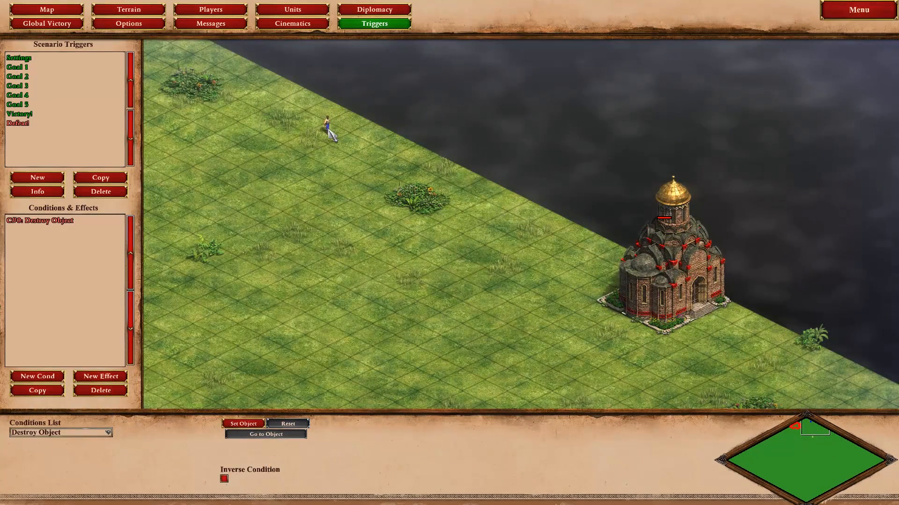
left_click(330, 133)
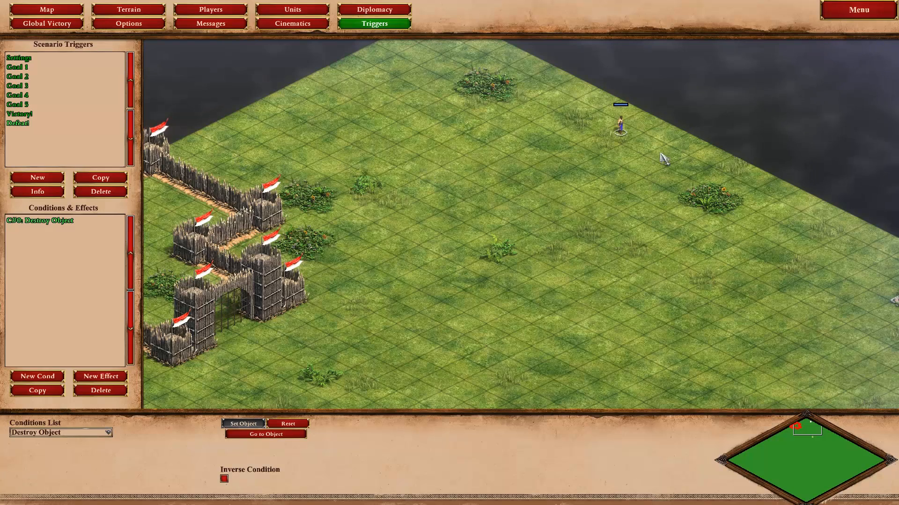
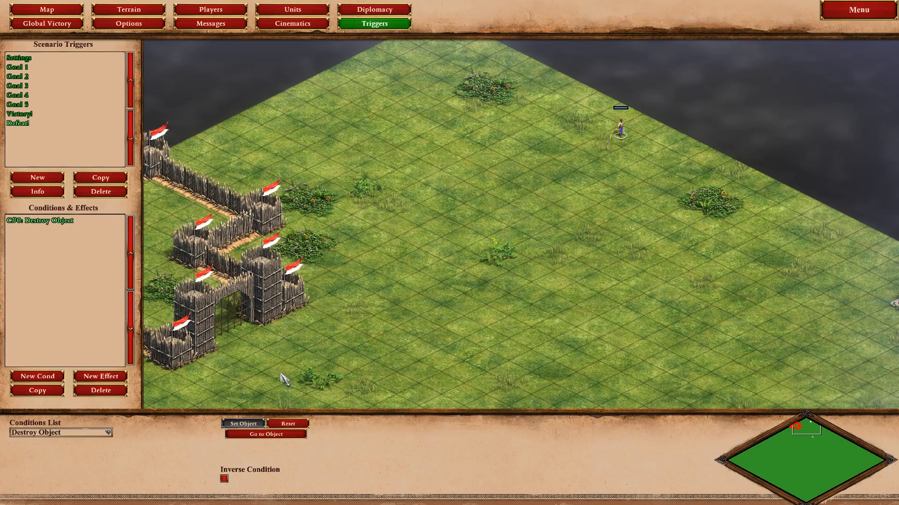
Add a Declare Victory effect for Player 1 with Victory turned off to the Defeat! trigger.
middle_click_drag(641, 170, 695, 98)
left_click(101, 376)
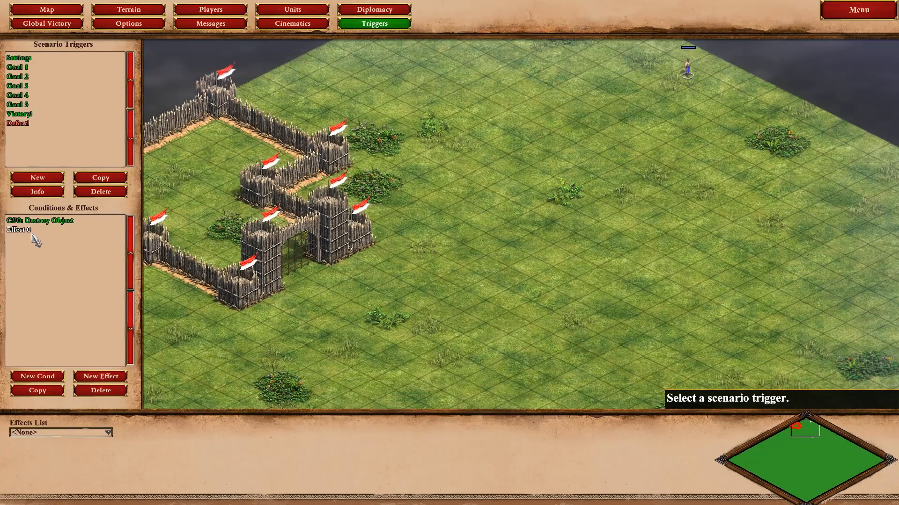
left_click(85, 434)
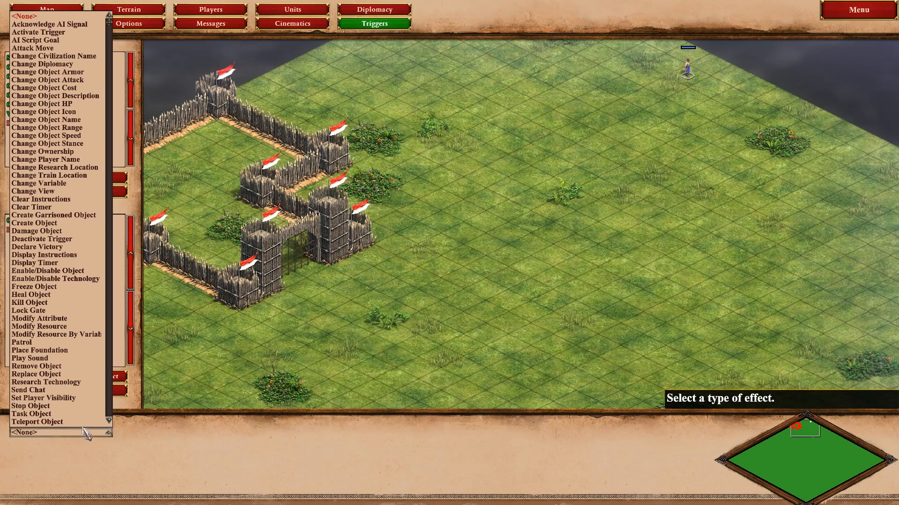
left_click(76, 247)
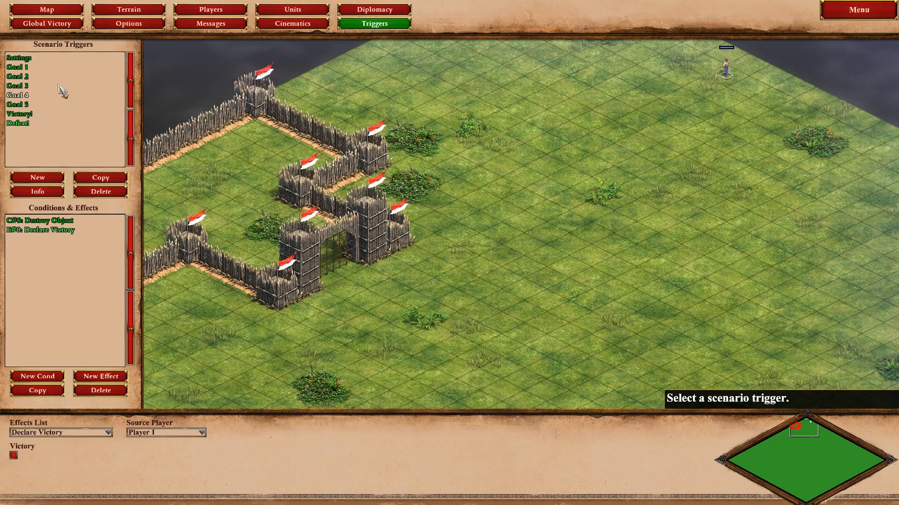
Add a Modify Attribute effect to the Settings trigger that sets Player 1's Villager (Male) Hit Points to 6.
left_click(37, 58)
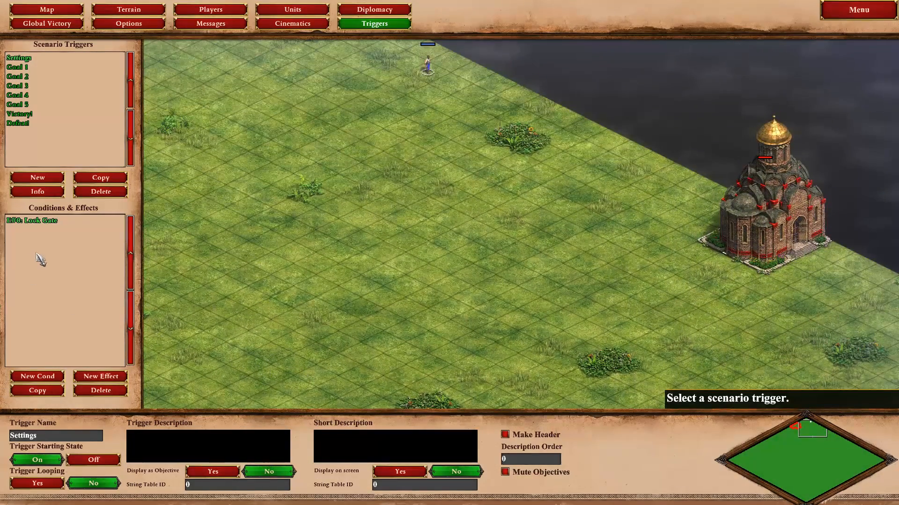
left_click(96, 376)
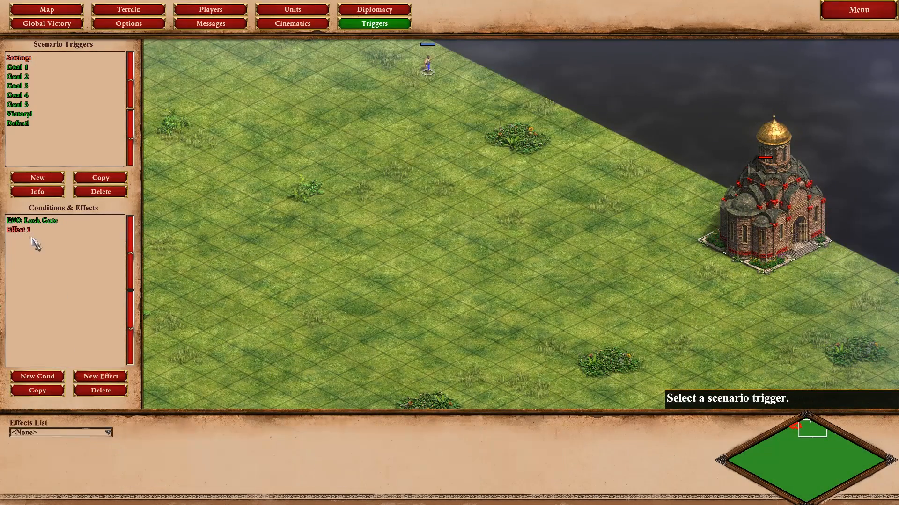
left_click(77, 432)
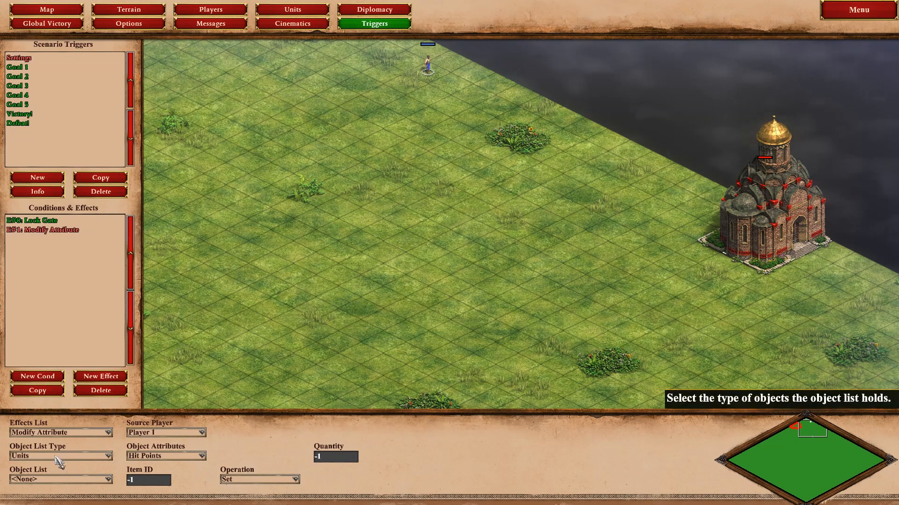
left_click(65, 480)
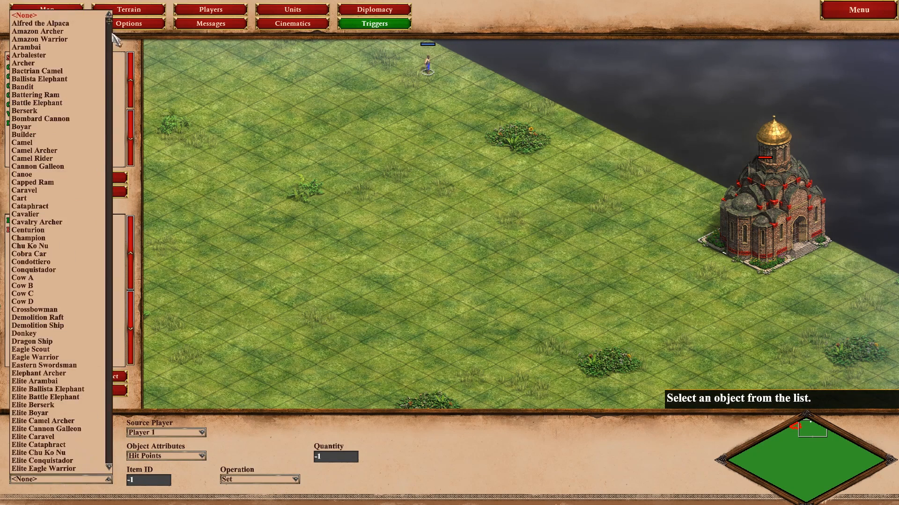
left_click_drag(109, 21, 105, 466)
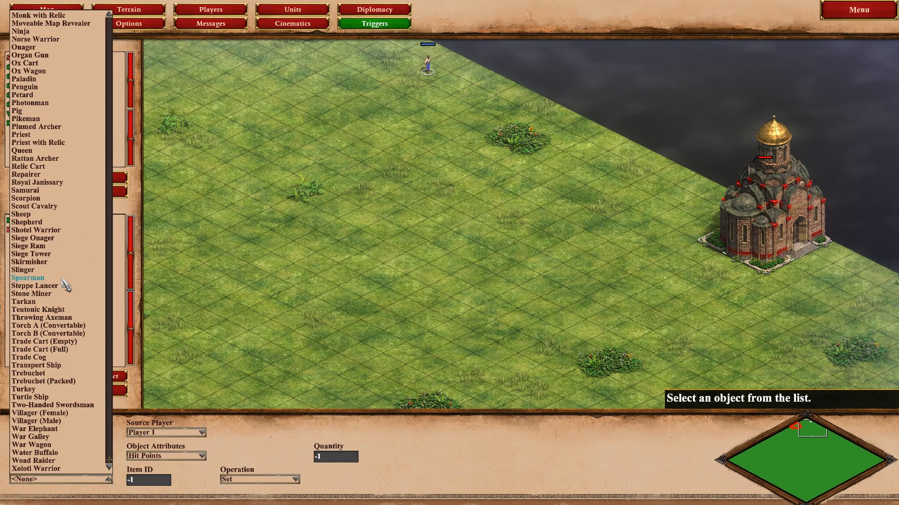
left_click(52, 421)
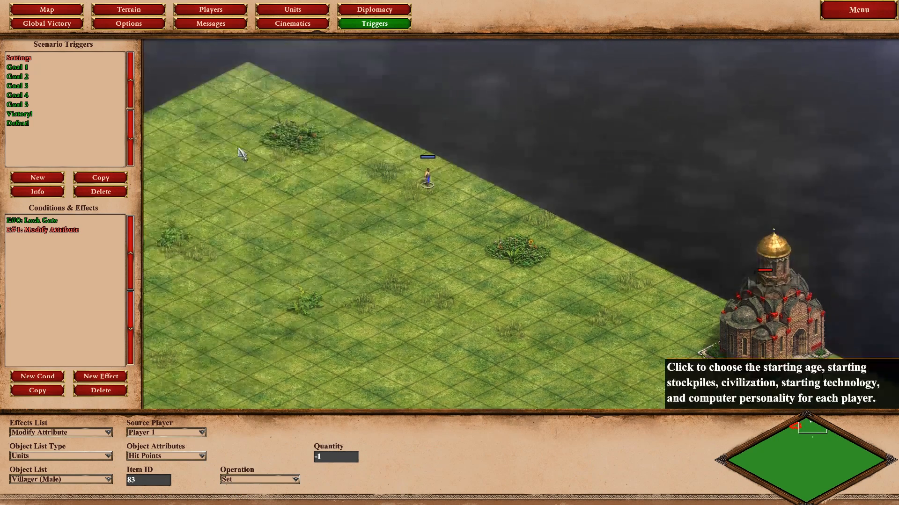
left_click(346, 456)
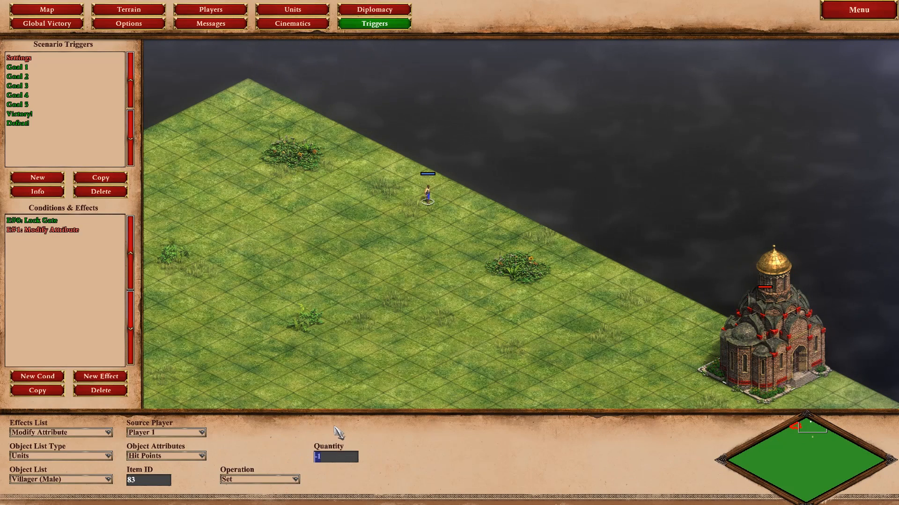
type("6")
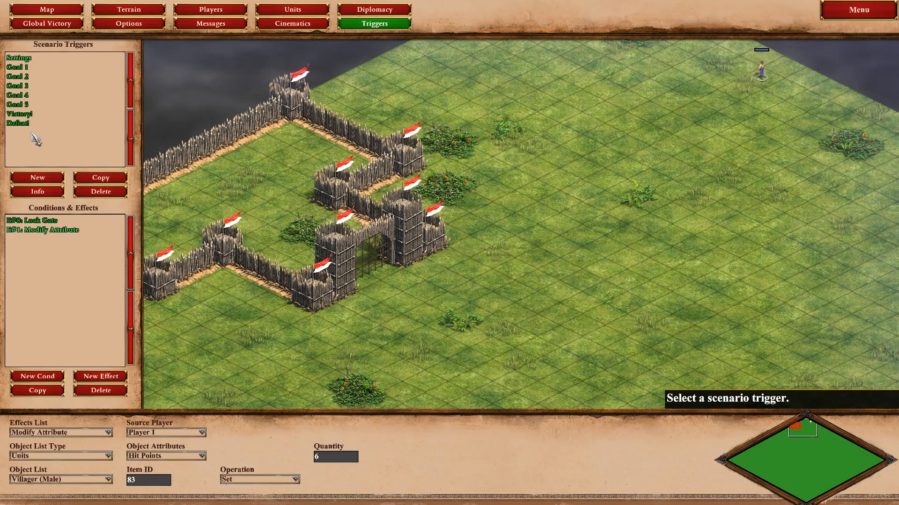
Create a new trigger named Wolf Fear and add a blank condition to it.
left_click(37, 177)
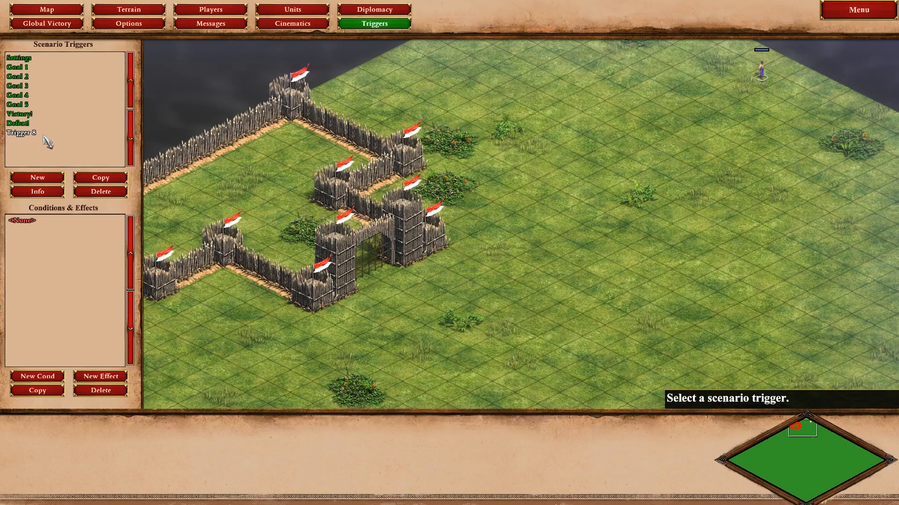
key("Down")
key("Right")
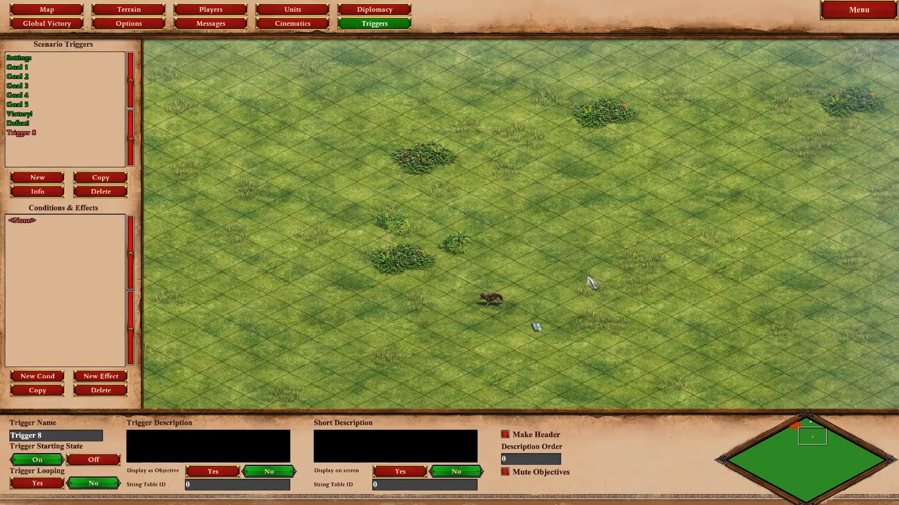
left_click(40, 377)
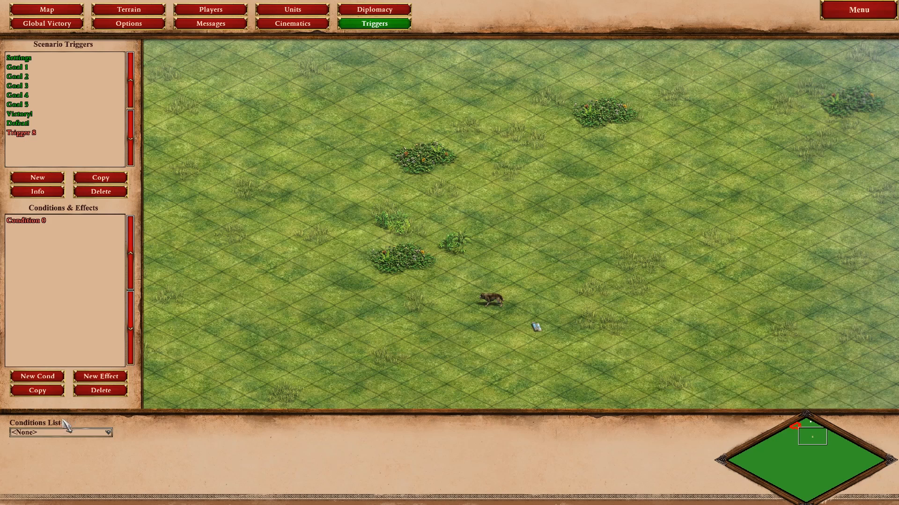
left_click(75, 433)
left_click(86, 448)
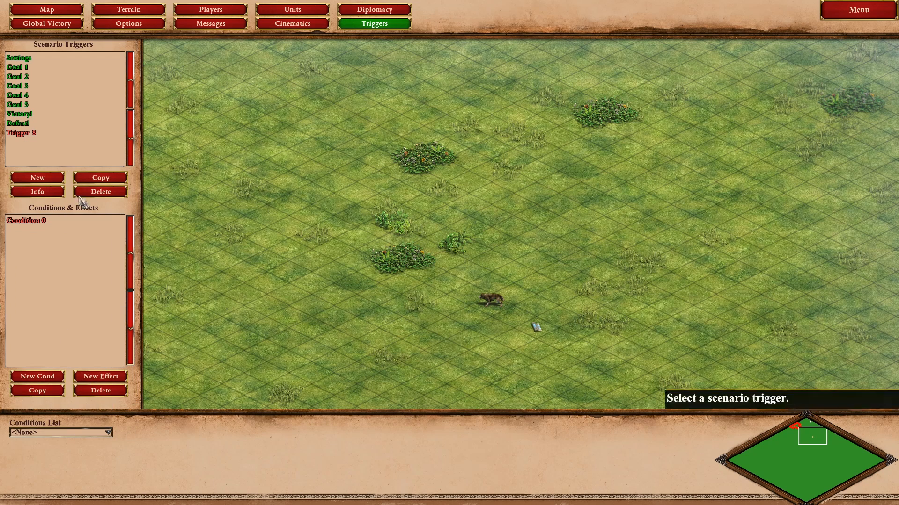
left_click(28, 133)
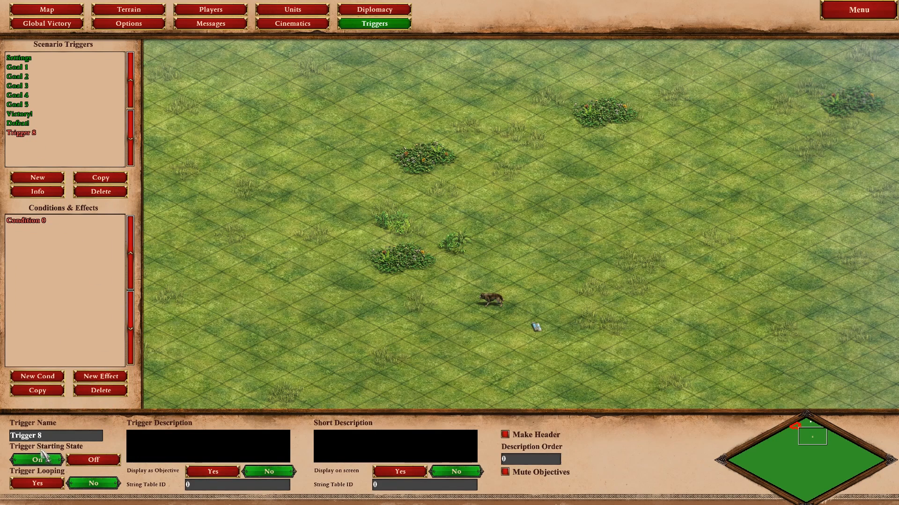
left_click_drag(55, 434, 0, 427)
type("Wolf Fear")
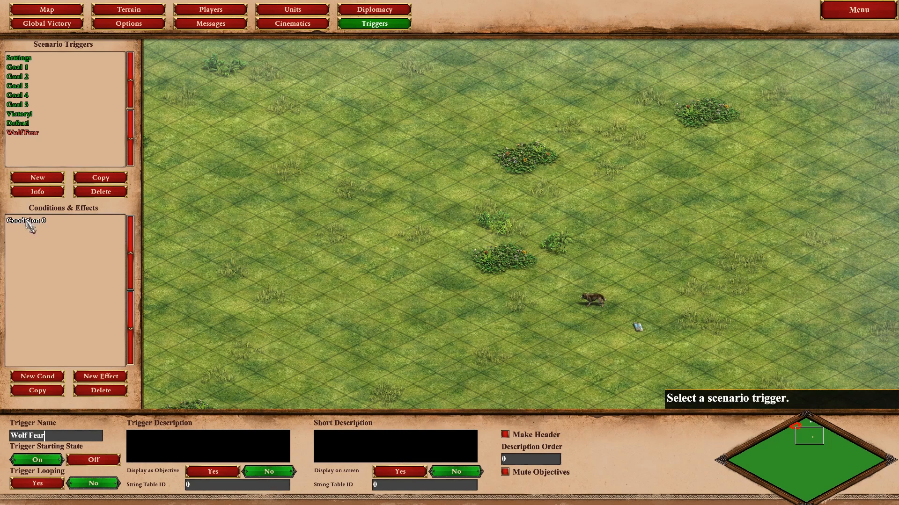
Make Wolf Fear's blank condition an Object HP condition and assign the wolf as its object.
left_click(26, 221)
left_click(64, 432)
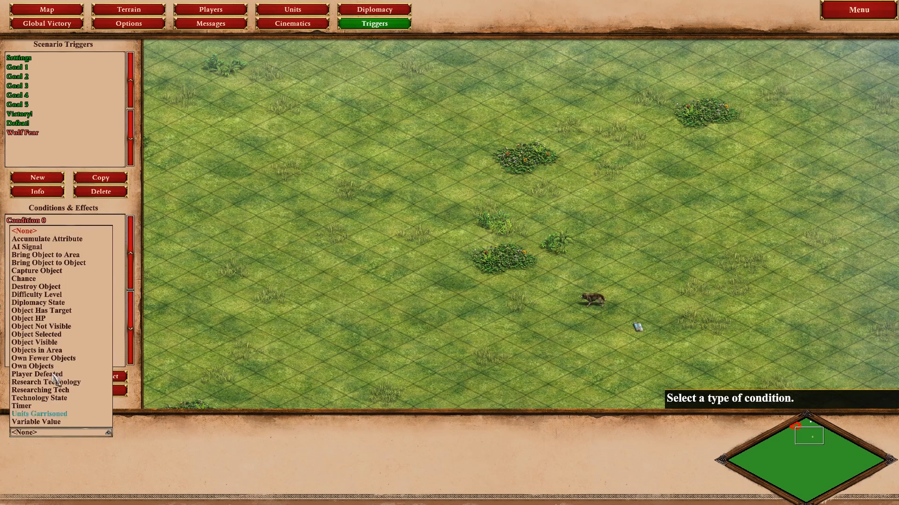
left_click(73, 319)
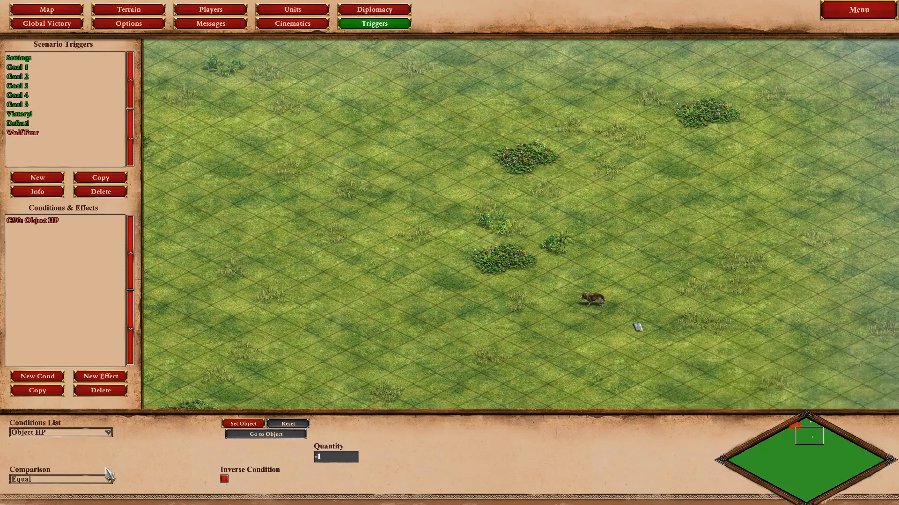
left_click(243, 423)
left_click(592, 303)
middle_click_drag(513, 365, 324, 272)
Set the Object HP condition's comparison to Less Or Equal with a quantity of 10.
left_click(71, 482)
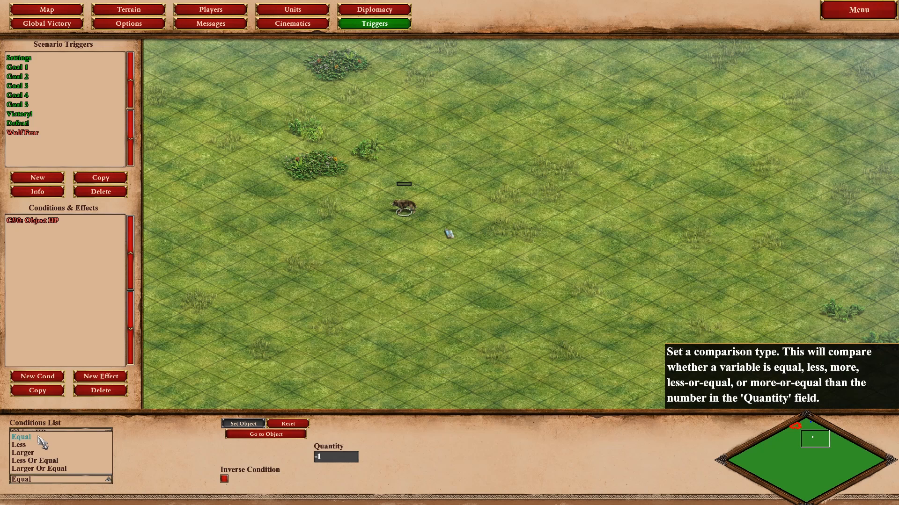
left_click(35, 461)
left_click(349, 458)
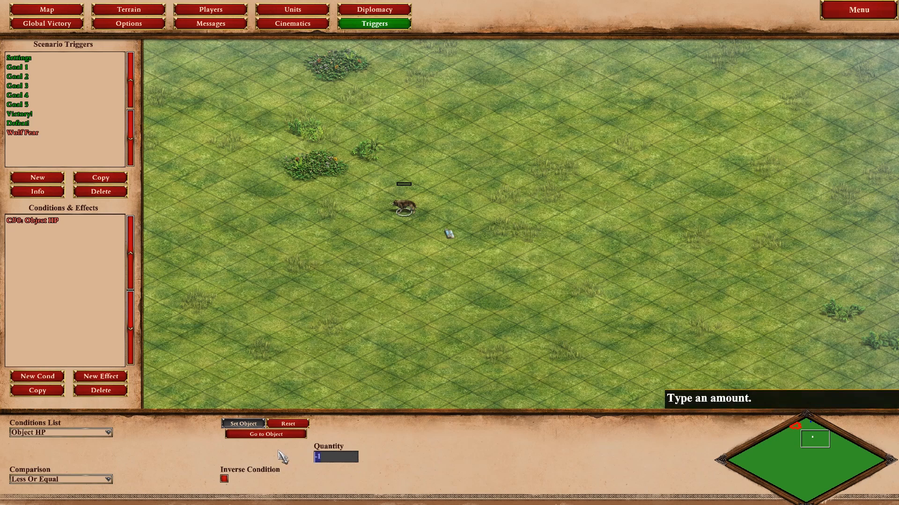
type("10")
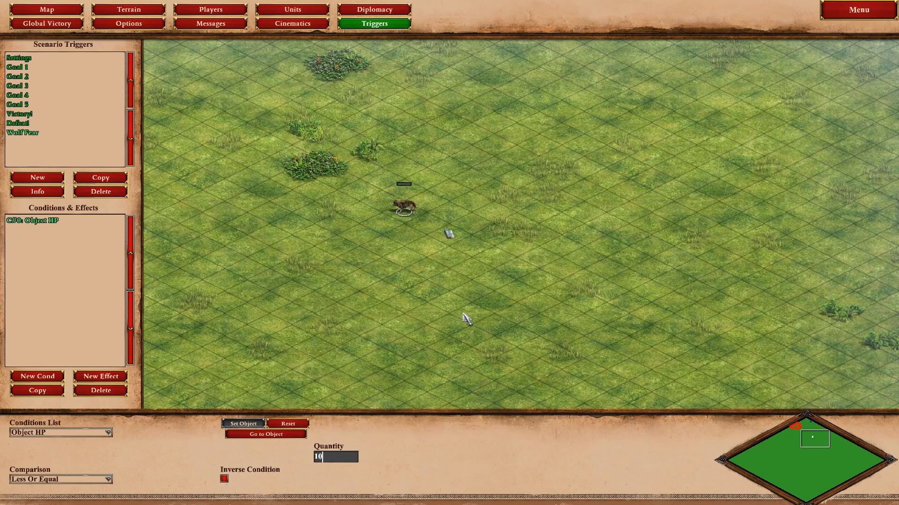
left_click(49, 479)
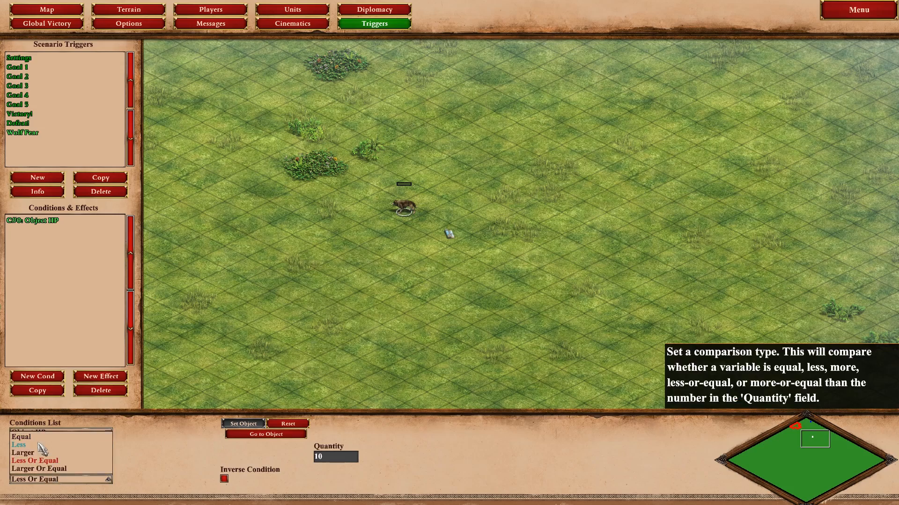
left_click(174, 478)
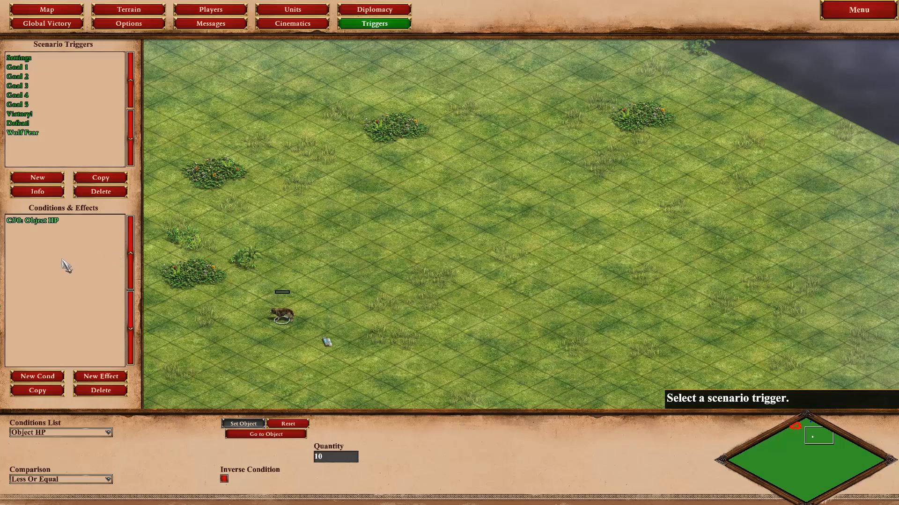
Add a Display Instructions effect to Wolf Fear with a timer of 4, the message "Ouf... Ouf... Ouf...!" and Play Sound enabled.
left_click(102, 376)
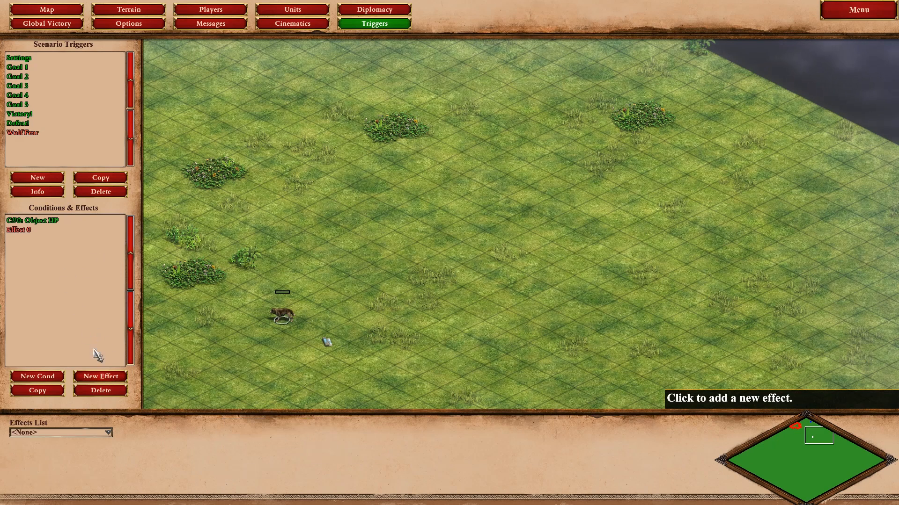
left_click(79, 435)
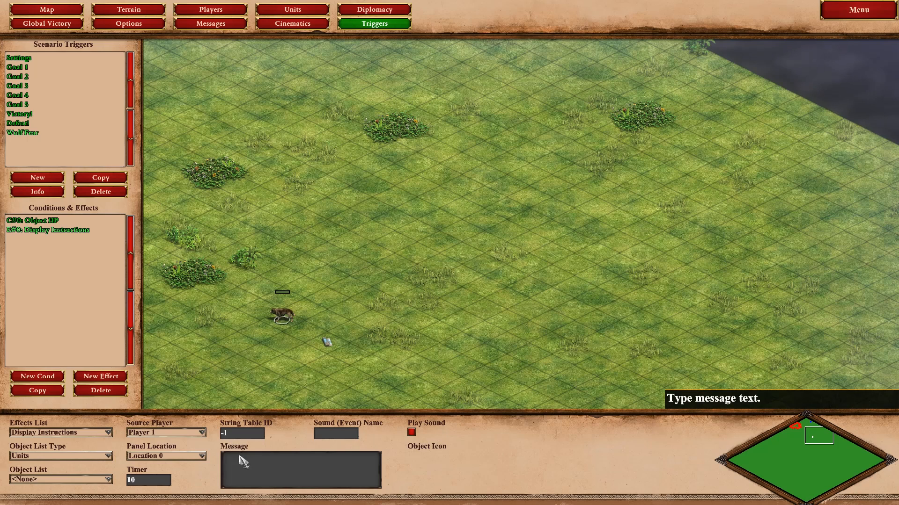
left_click(134, 481)
type("4")
left_click(280, 475)
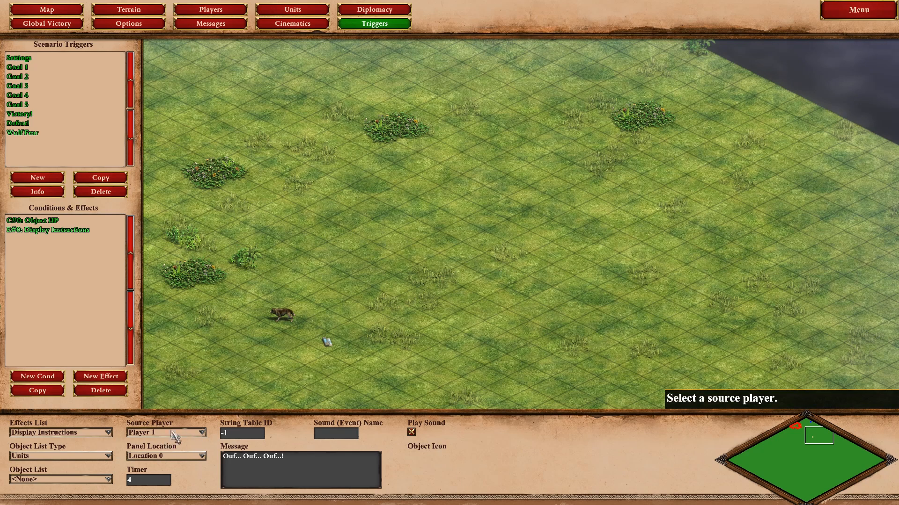
Add a Task Object effect to Wolf Fear and assign the wolf as its object.
left_click(86, 376)
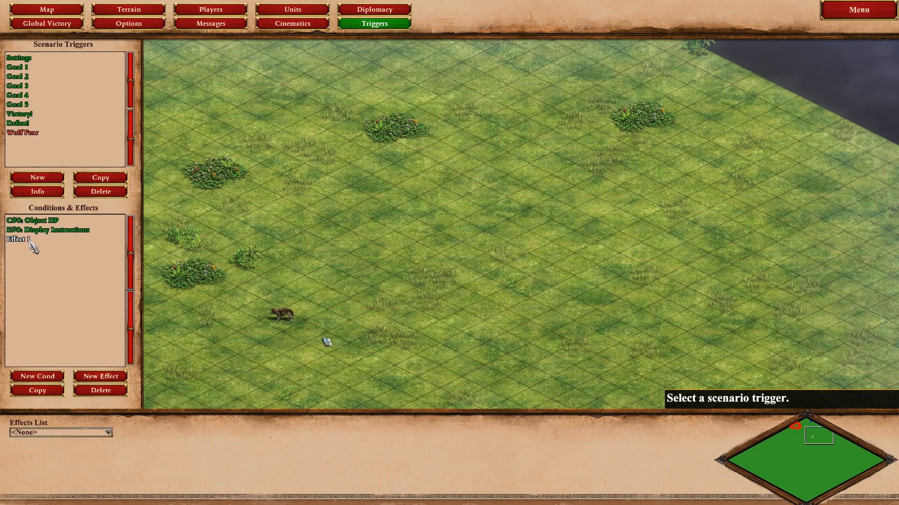
left_click(66, 431)
scroll(64, 337, "down", 1)
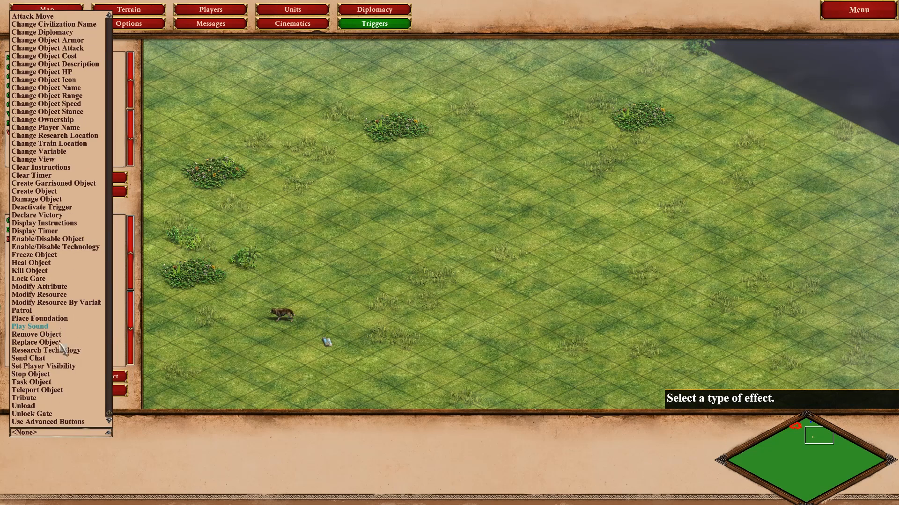
left_click(75, 382)
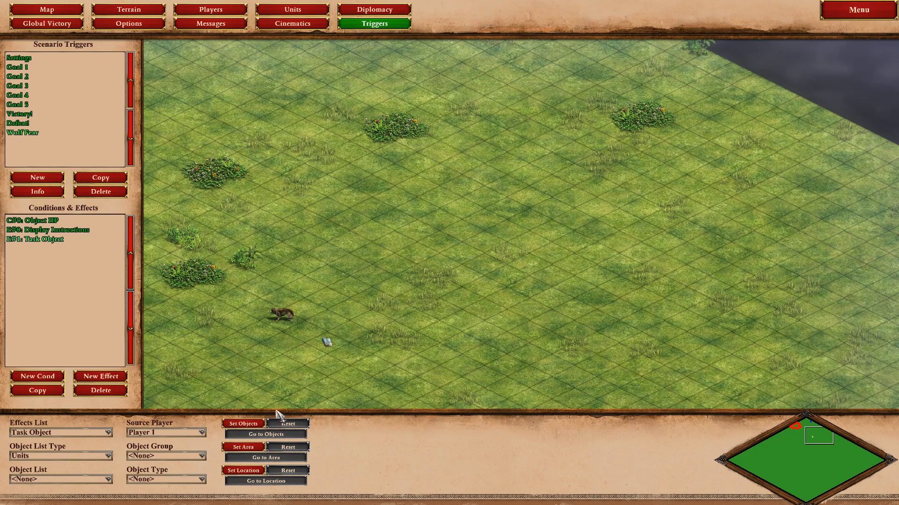
left_click(285, 323)
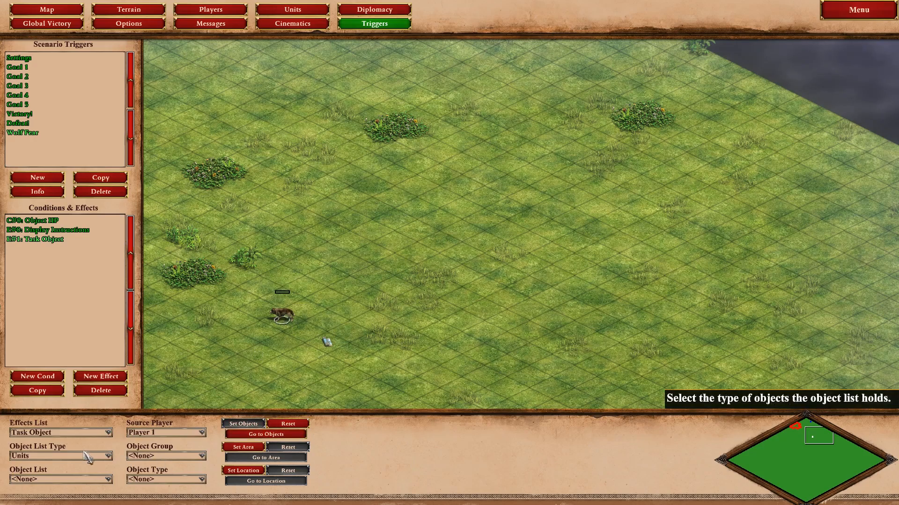
Set the wolf's task location on the grass near the map's northeast edge and make Gaia the source player.
left_click(237, 473)
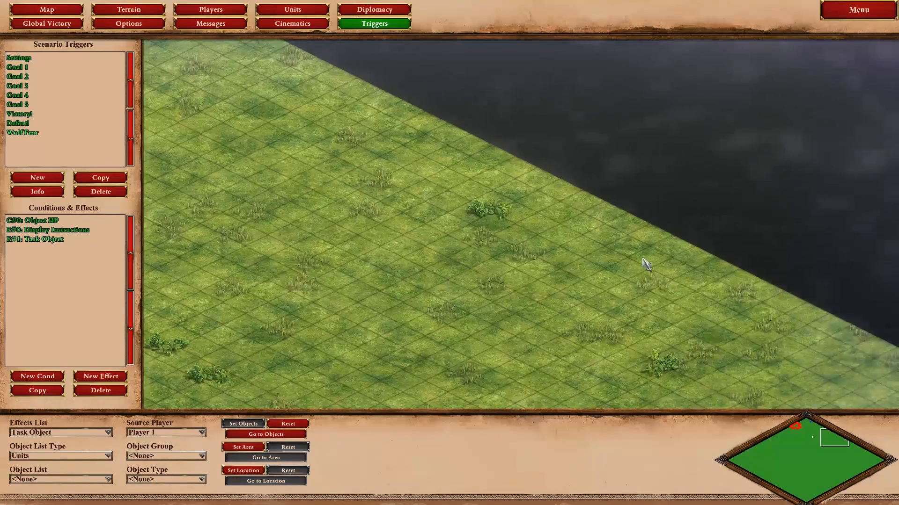
left_click(614, 215)
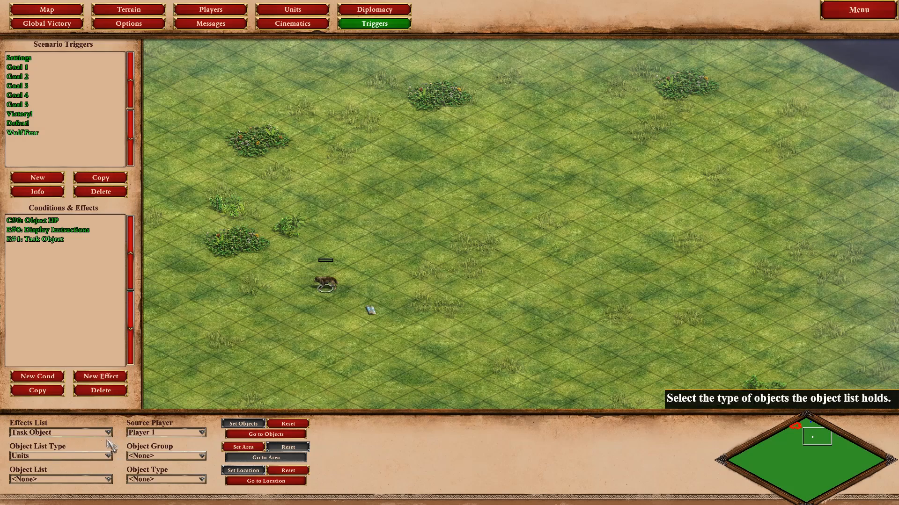
left_click(145, 434)
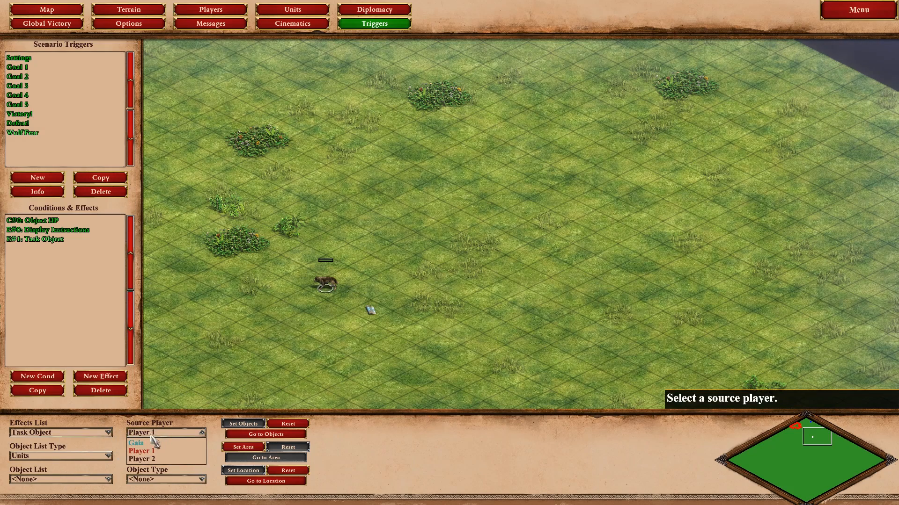
left_click(141, 443)
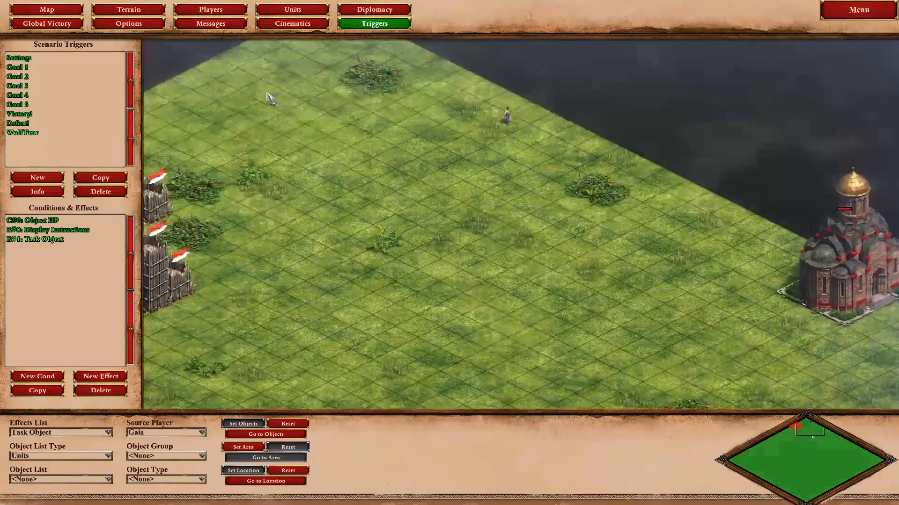
Examine the Bring Object conditions of the Goal 2 and Goal 3 triggers.
key("Left")
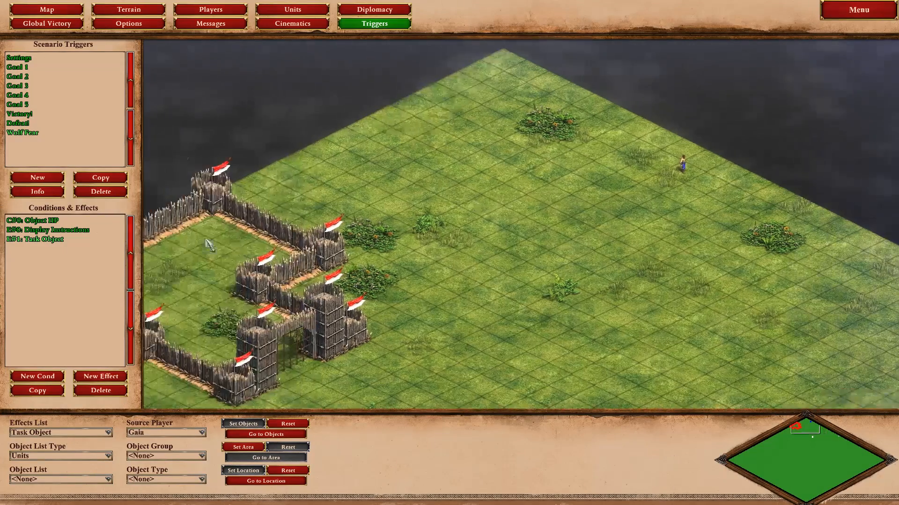
left_click(60, 77)
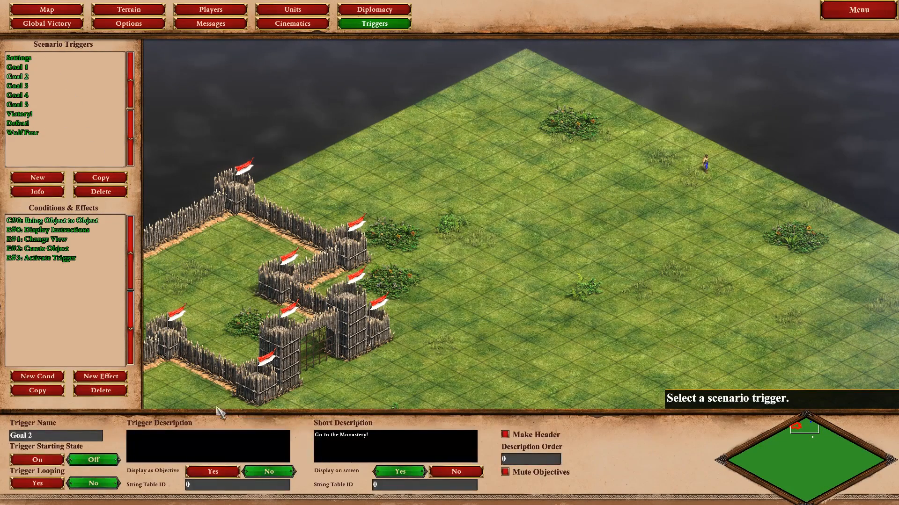
left_click(43, 221)
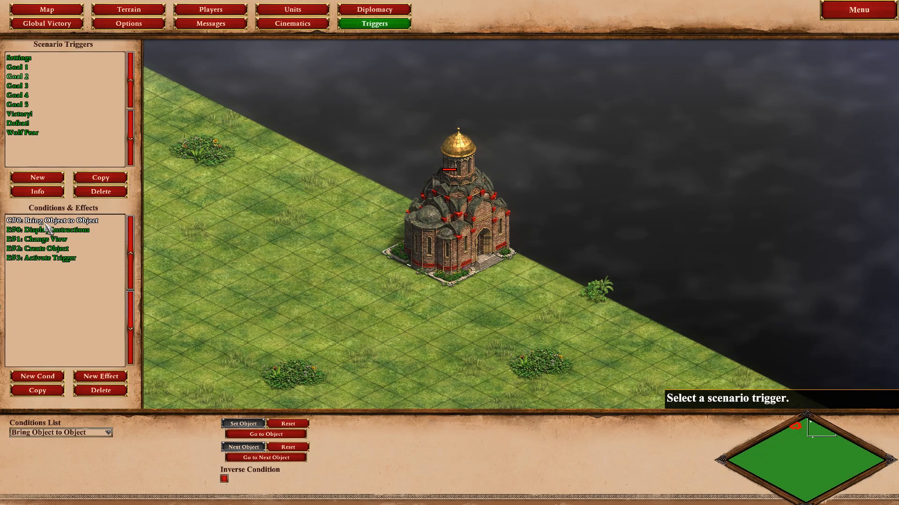
left_click(35, 89)
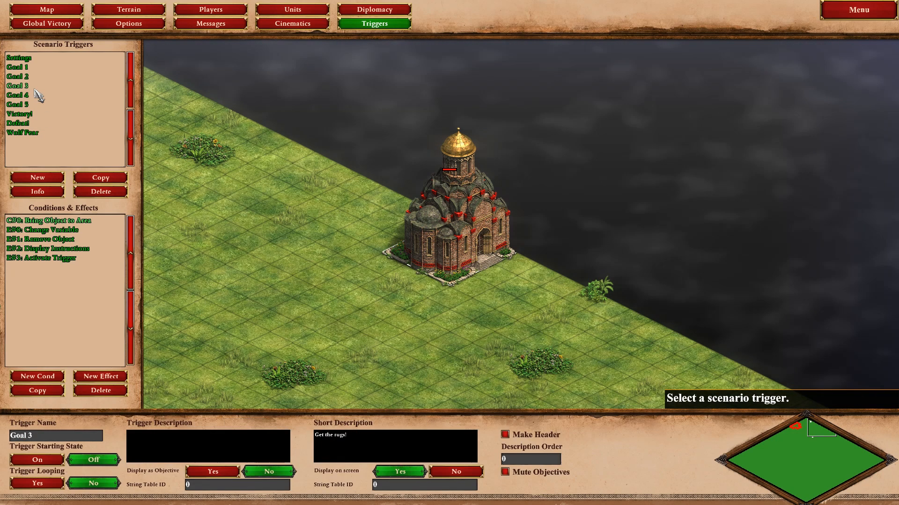
left_click(46, 221)
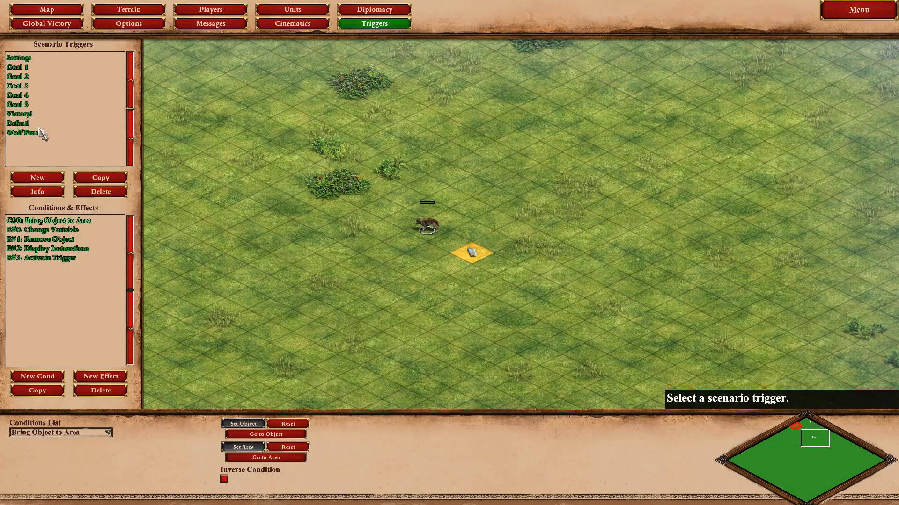
left_click(39, 85)
Add a Research Technology effect to the Goal 2 trigger that researches Loom for Player 1.
left_click(38, 78)
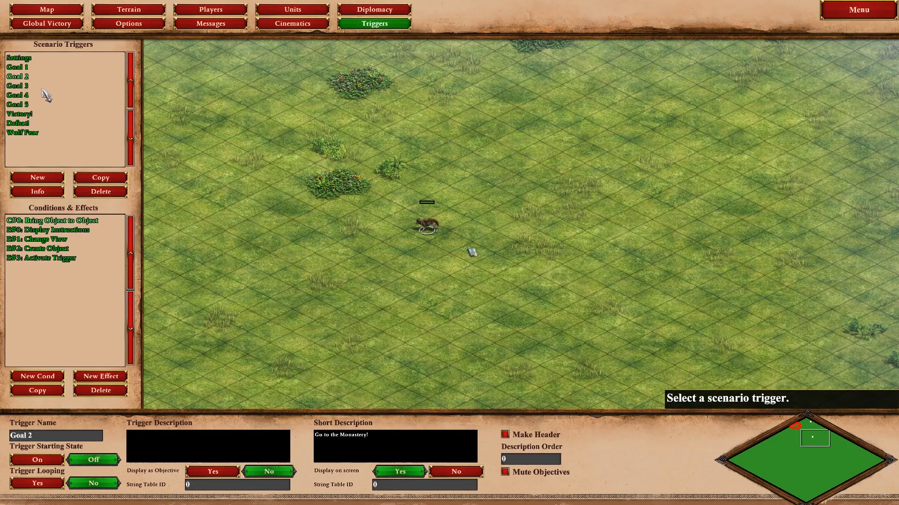
left_click(66, 221)
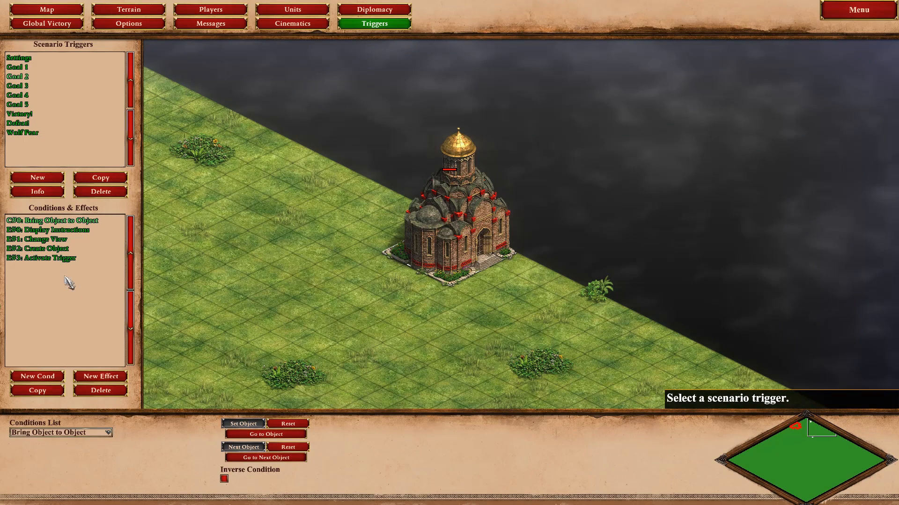
left_click(90, 374)
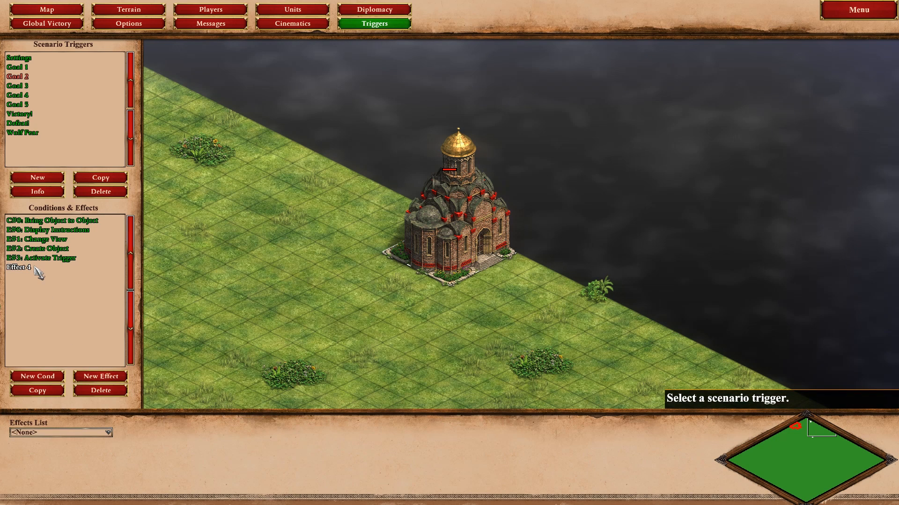
left_click(80, 433)
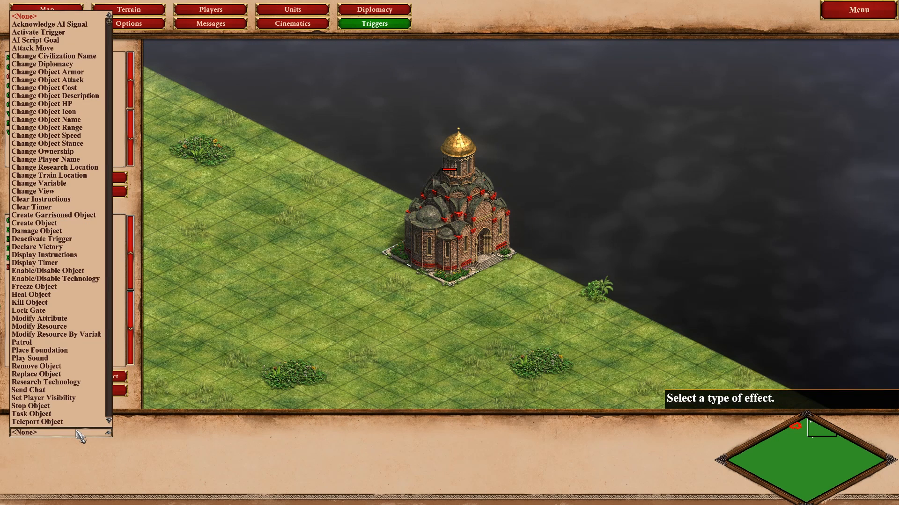
scroll(51, 228, "down", 4)
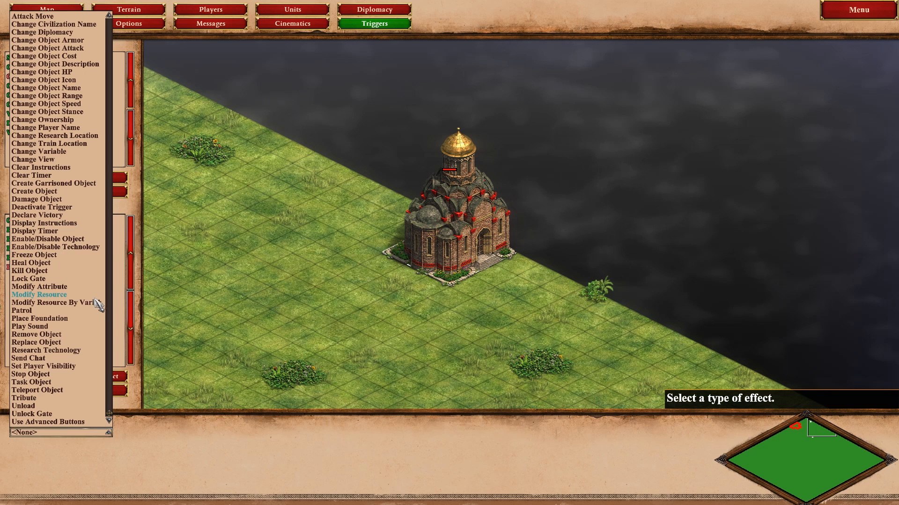
left_click(70, 351)
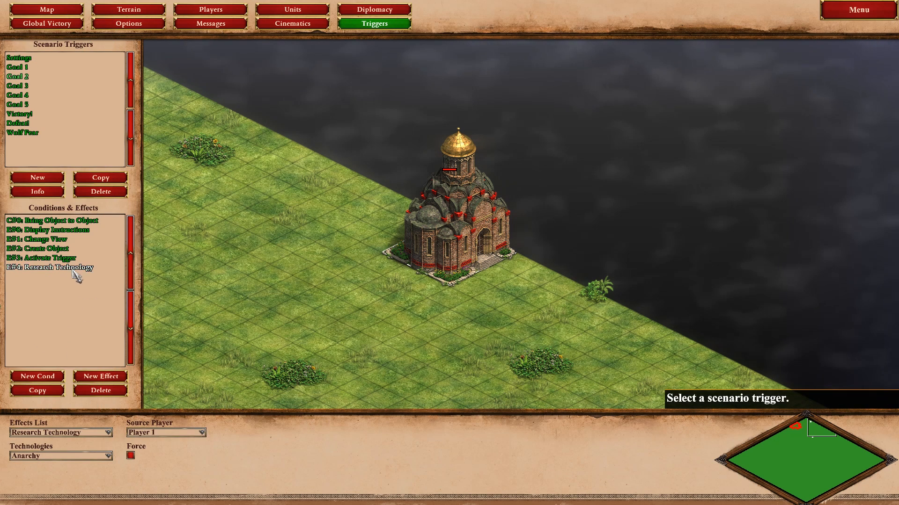
left_click(95, 456)
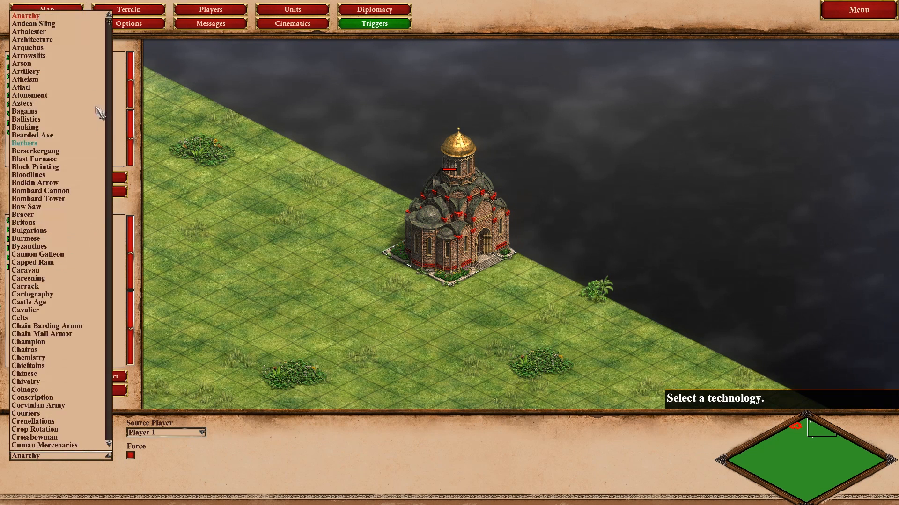
left_click_drag(112, 28, 114, 323)
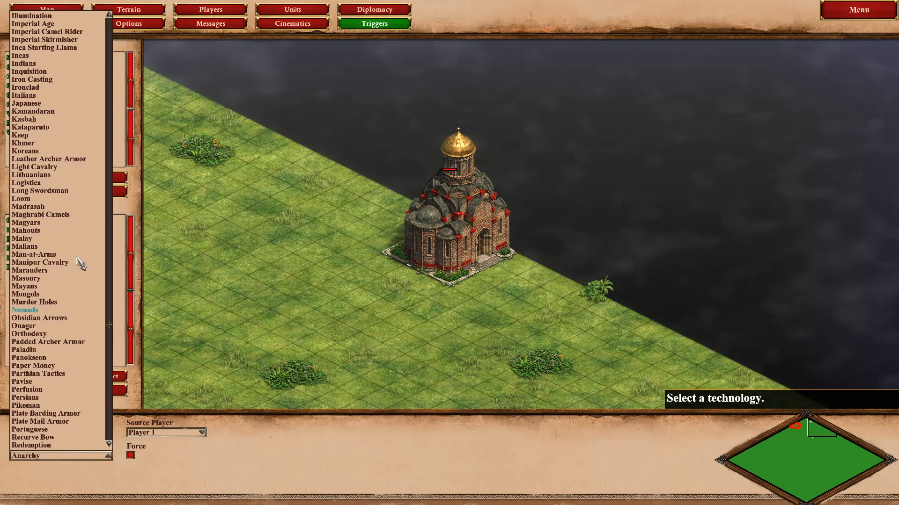
left_click(67, 203)
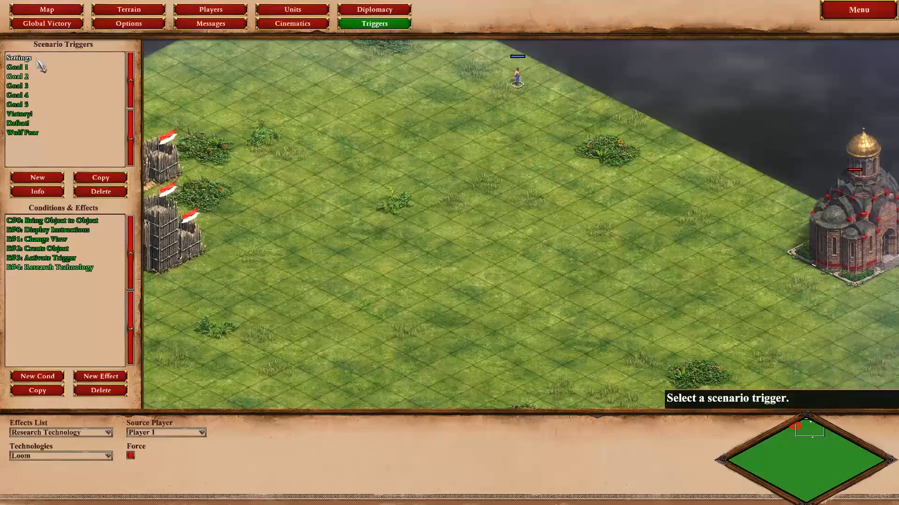
Add another Modify Attribute effect to the Settings trigger.
left_click(19, 58)
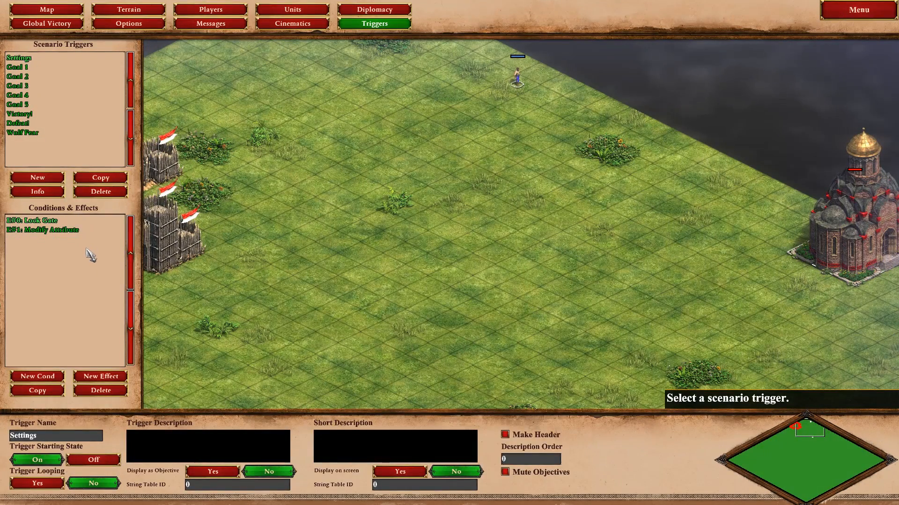
left_click(99, 376)
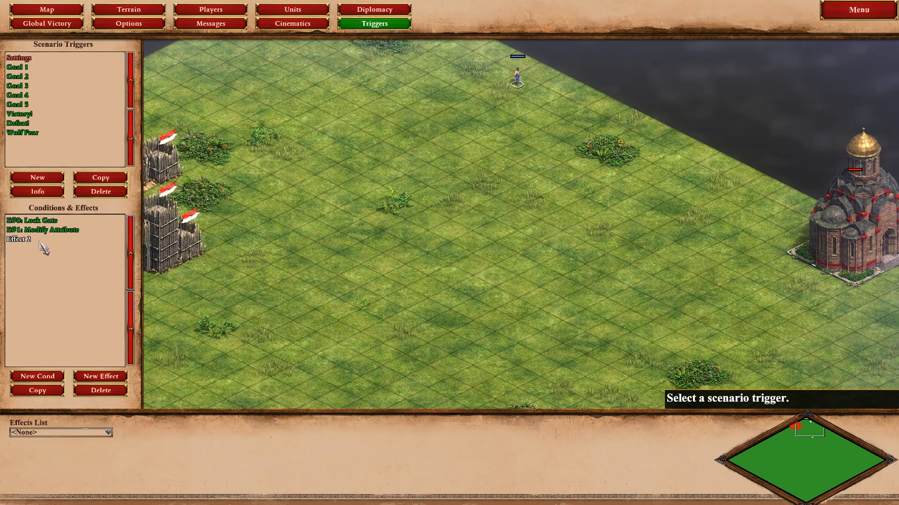
left_click(90, 433)
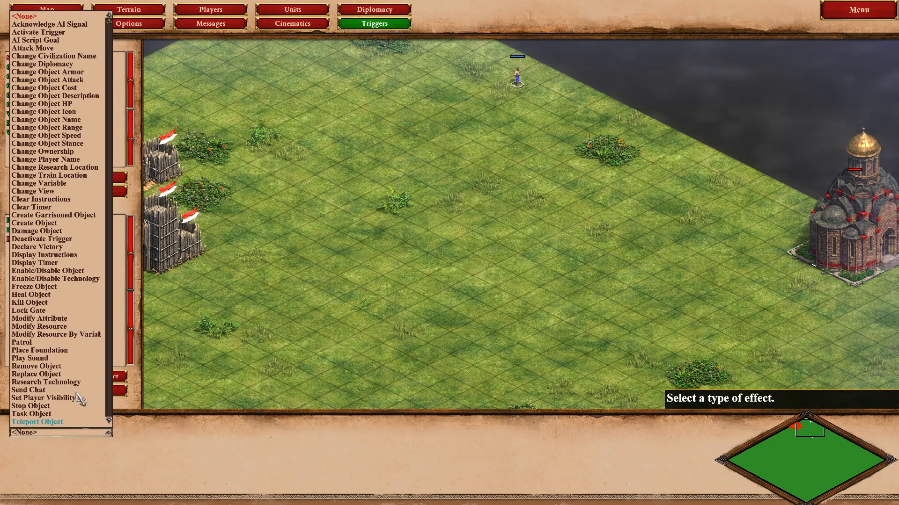
left_click(100, 330)
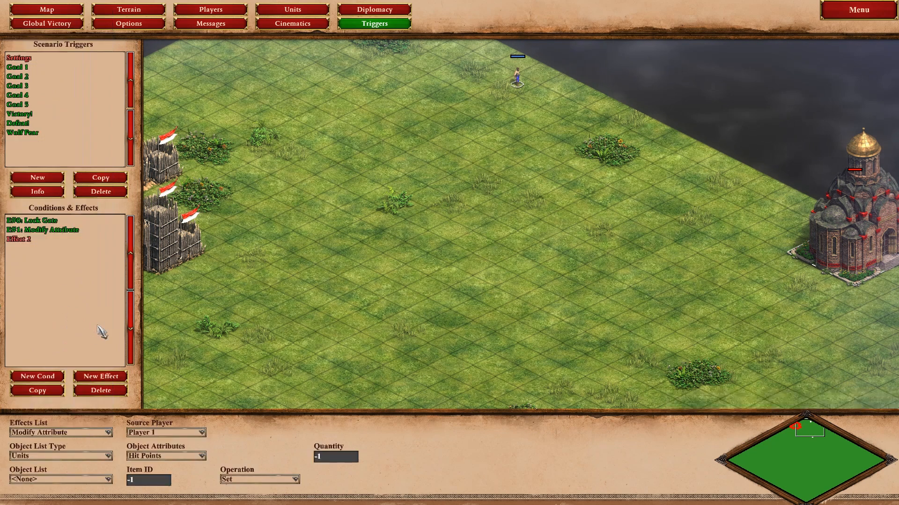
Make the new Modify Attribute effect set the Movement Speed of Player 1's Sheep to 6.
left_click(77, 457)
left_click(78, 466)
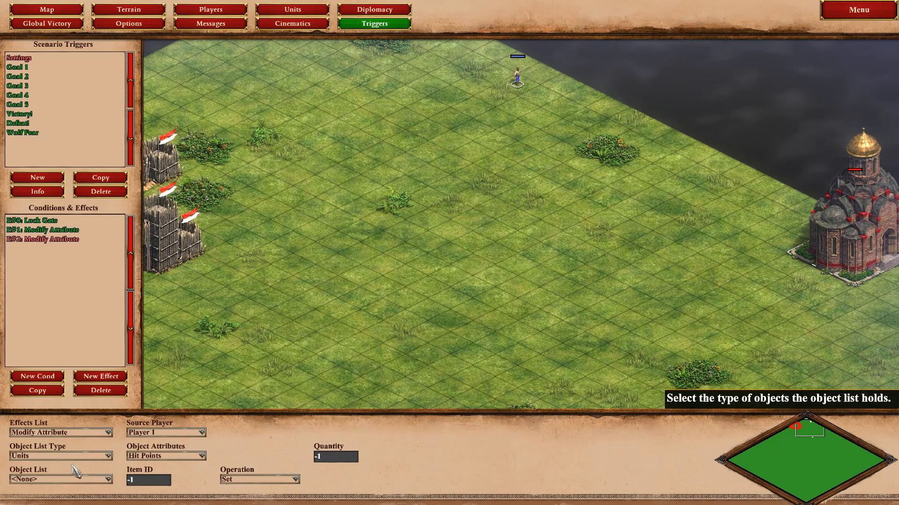
left_click(75, 477)
left_click_drag(109, 41, 105, 423)
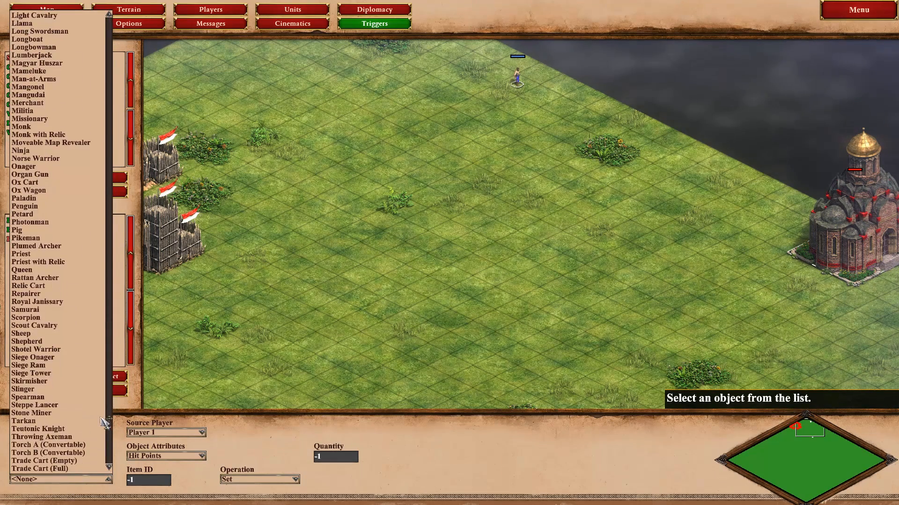
left_click(49, 335)
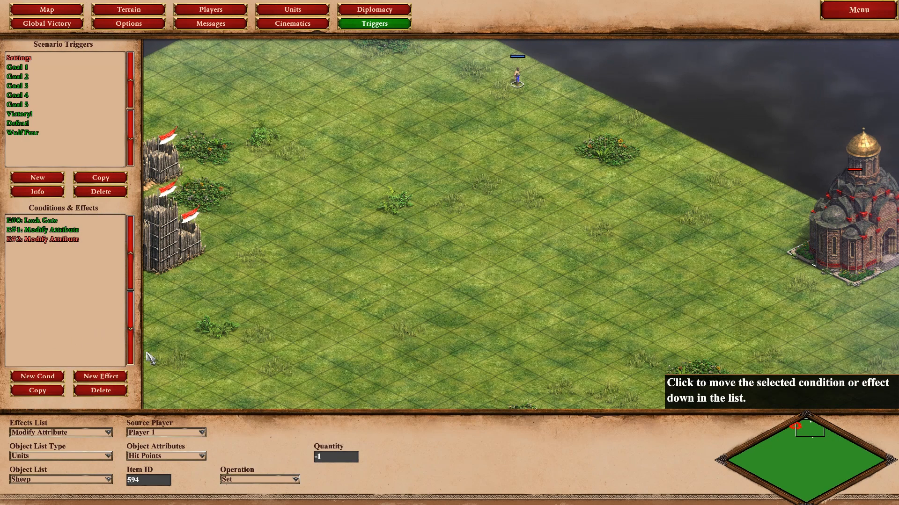
left_click(166, 457)
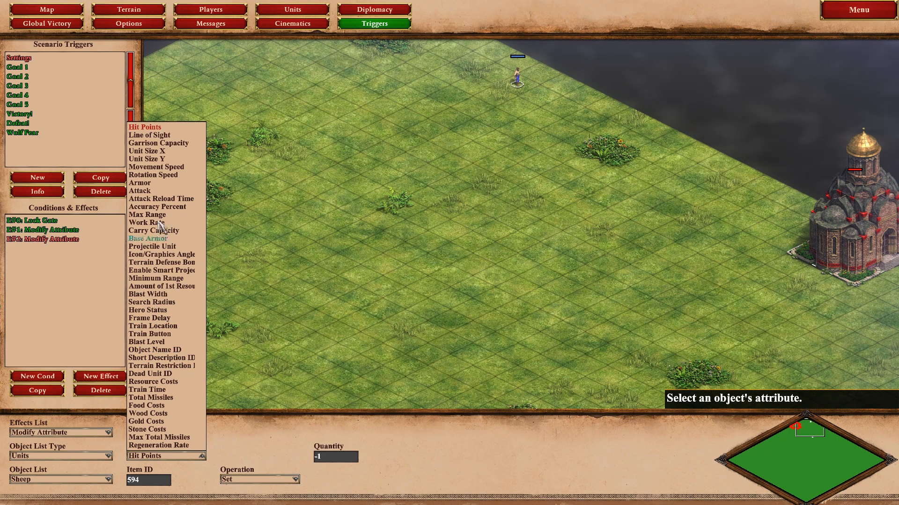
left_click(168, 168)
left_click(323, 458)
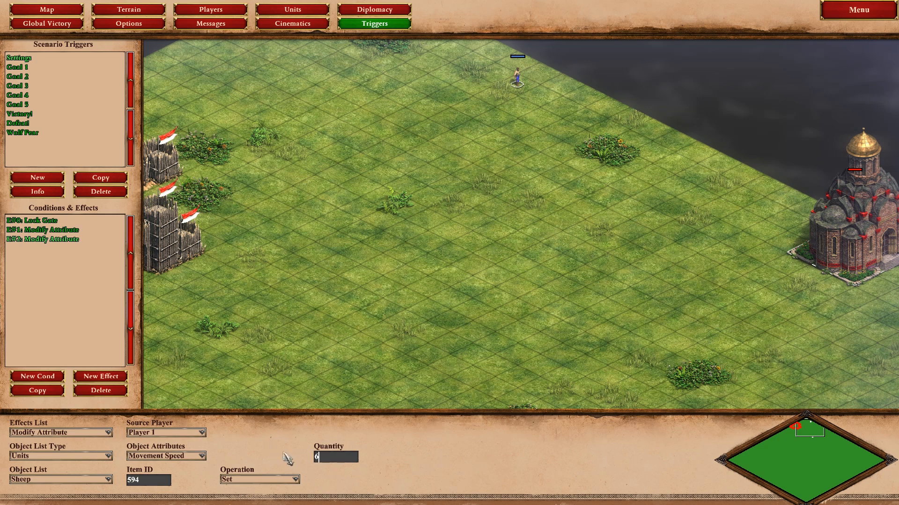
Set the attribute of the Male Villager's Modify Attribute effect to Movement Speed and review the Sheep's effect.
left_click(69, 240)
left_click(201, 456)
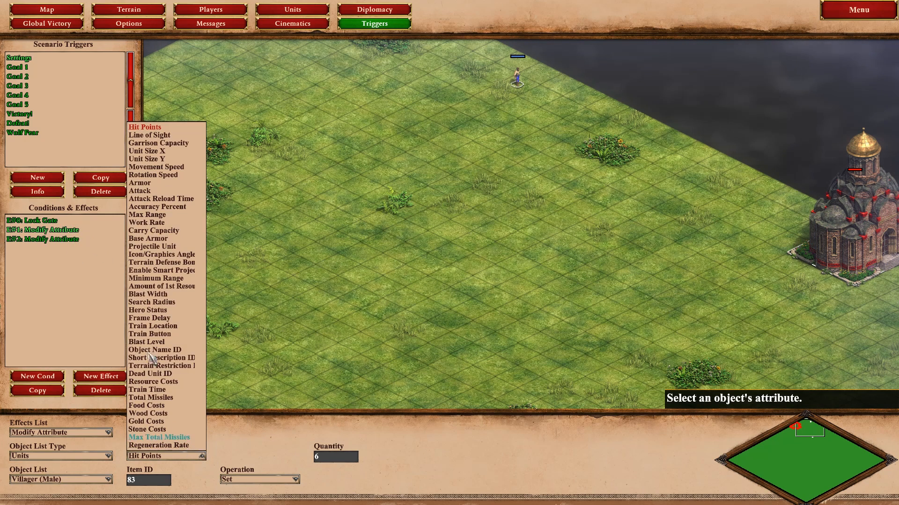
left_click(174, 168)
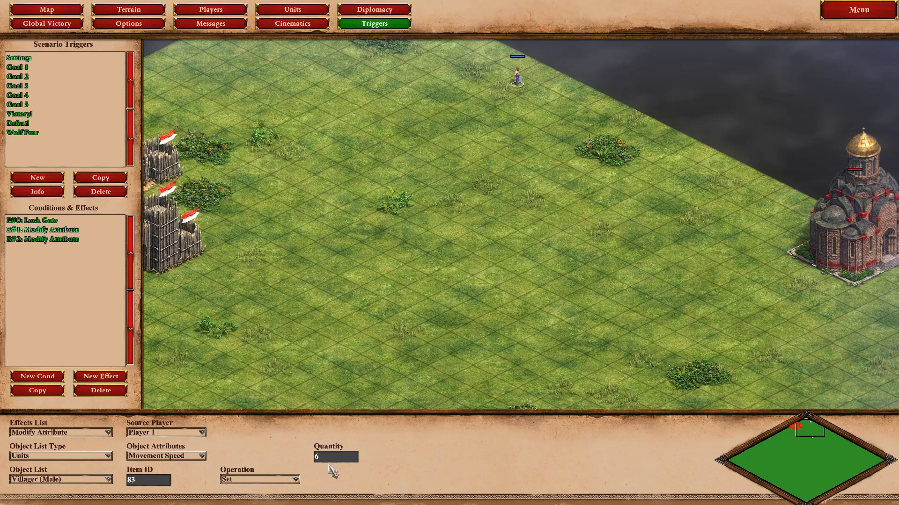
left_click(56, 240)
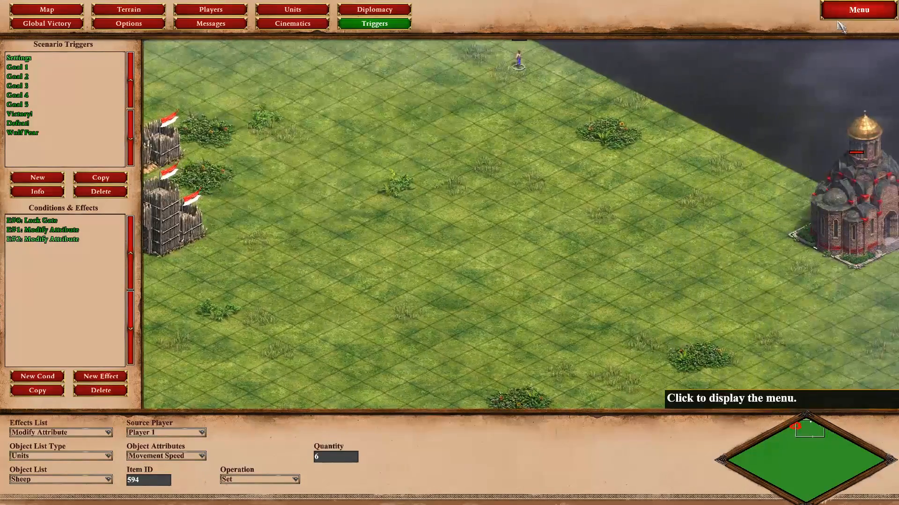
Test the scenario by walking the Villager around its starting area, and quit the test to return to the editor.
left_click(838, 23)
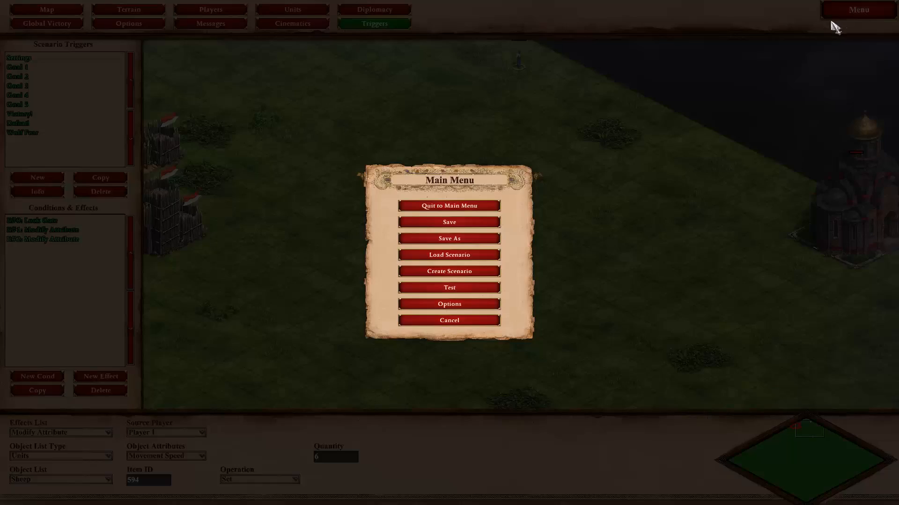
left_click(478, 288)
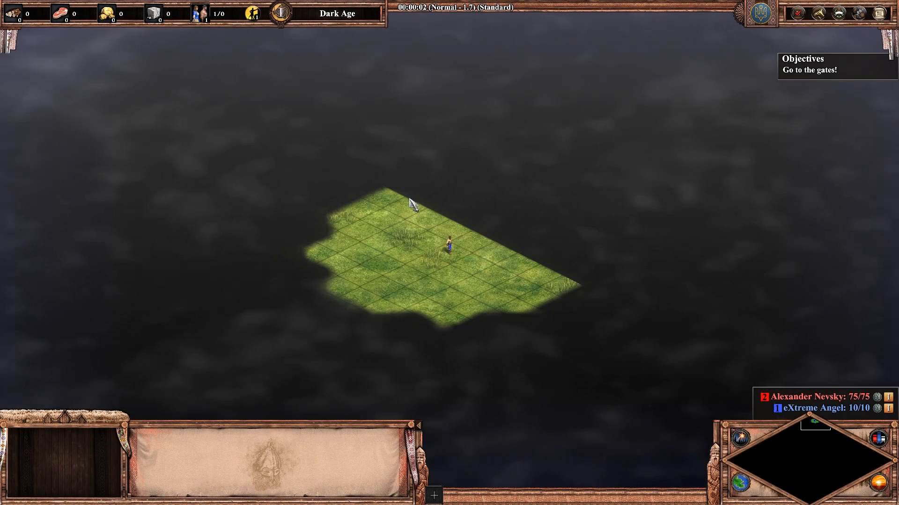
left_click_drag(410, 199, 470, 262)
right_click(355, 240)
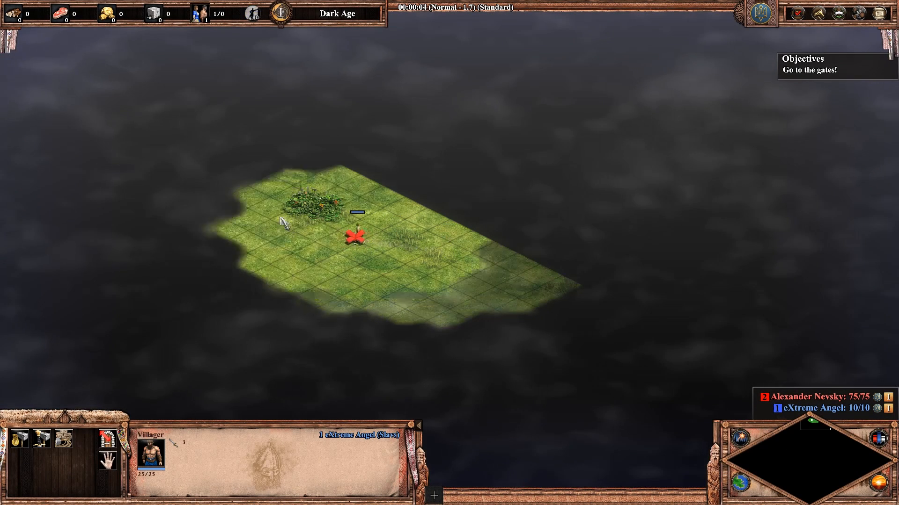
right_click(296, 180)
key("Left")
key("Down")
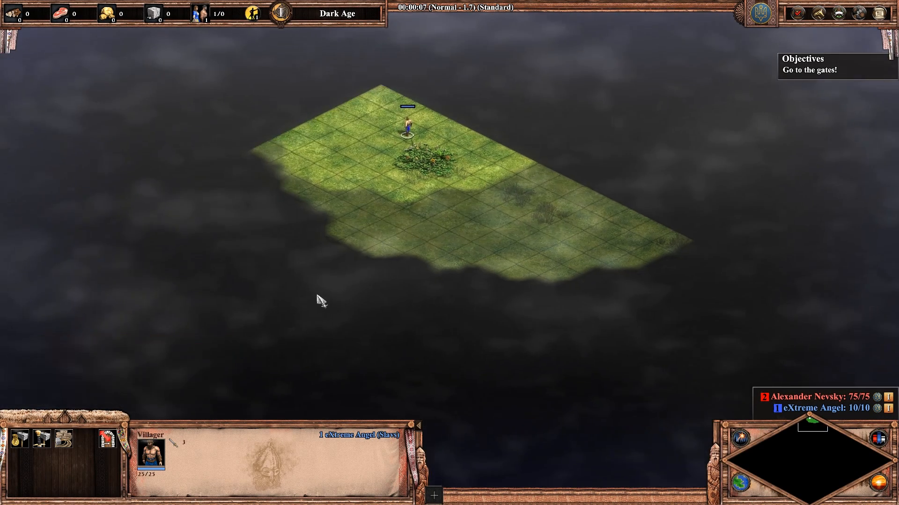
right_click(349, 245)
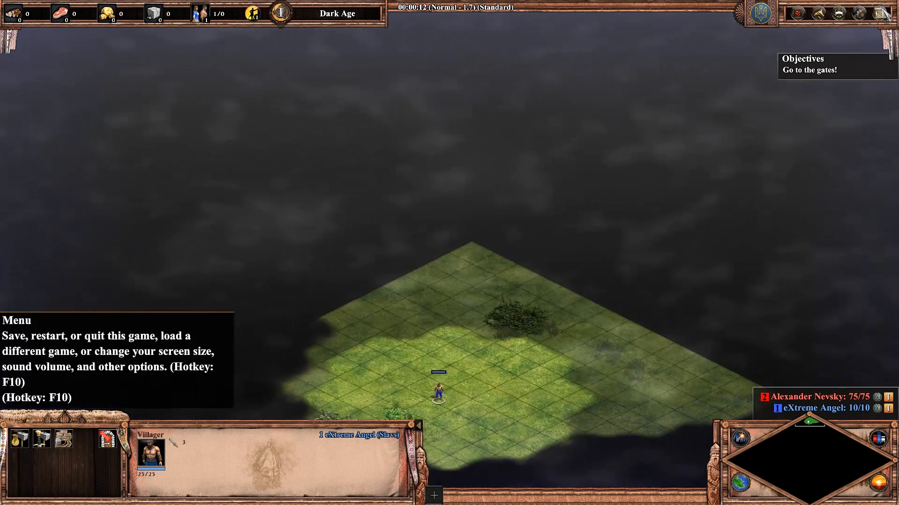
left_click(879, 13)
left_click(442, 208)
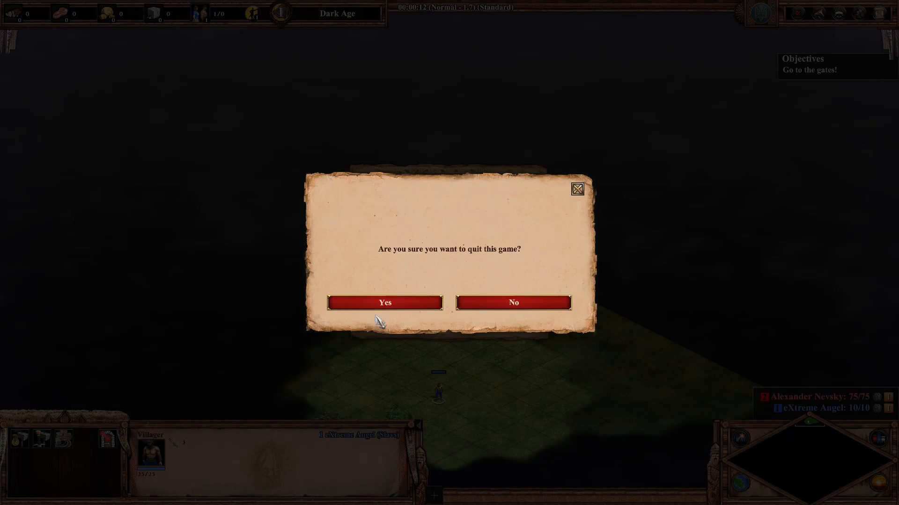
left_click(383, 306)
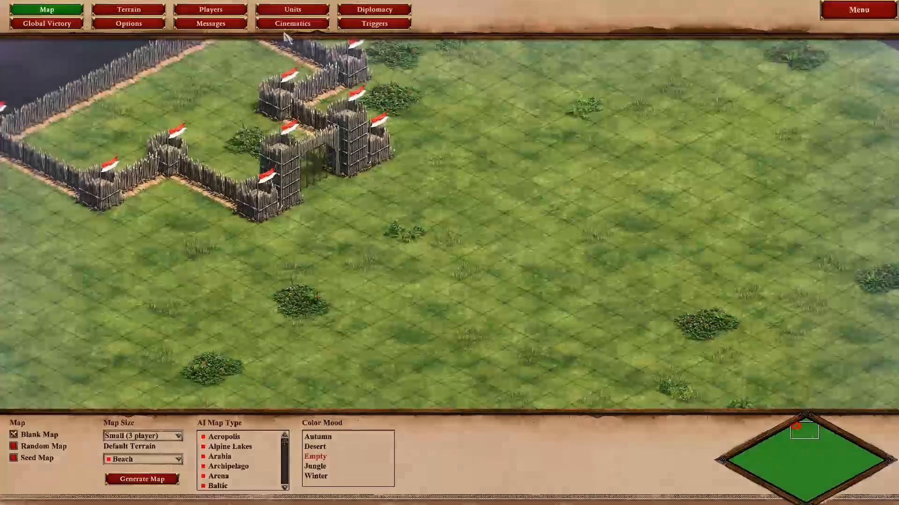
Place four Player 1 Flag G objects to mark the inner corners of the palisade-walled area.
left_click(292, 10)
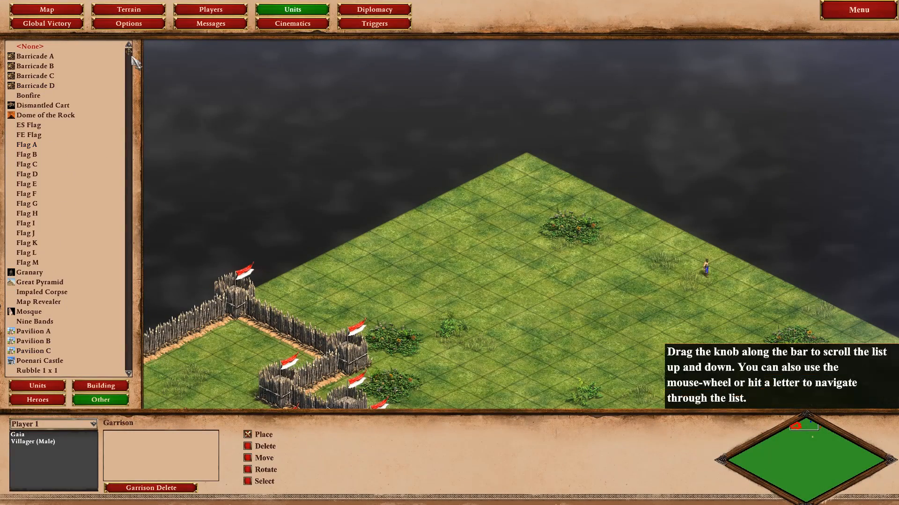
left_click(65, 207)
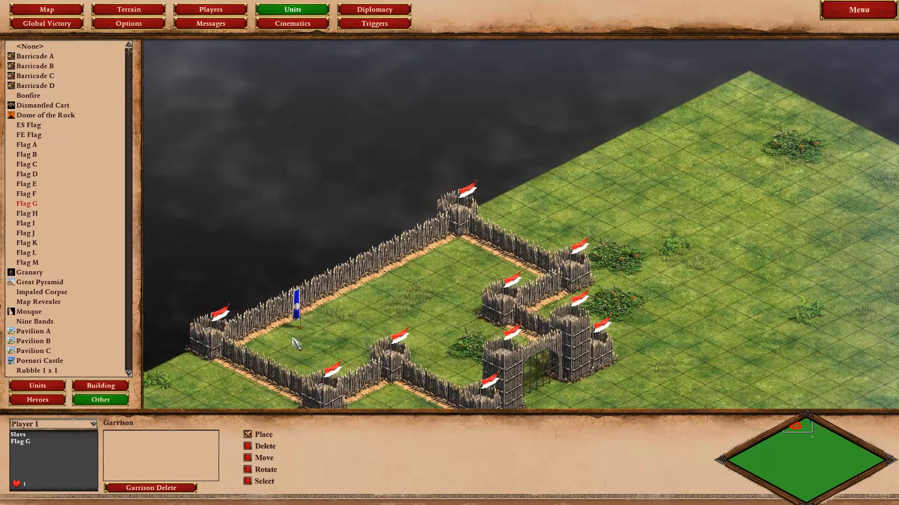
left_click(250, 349)
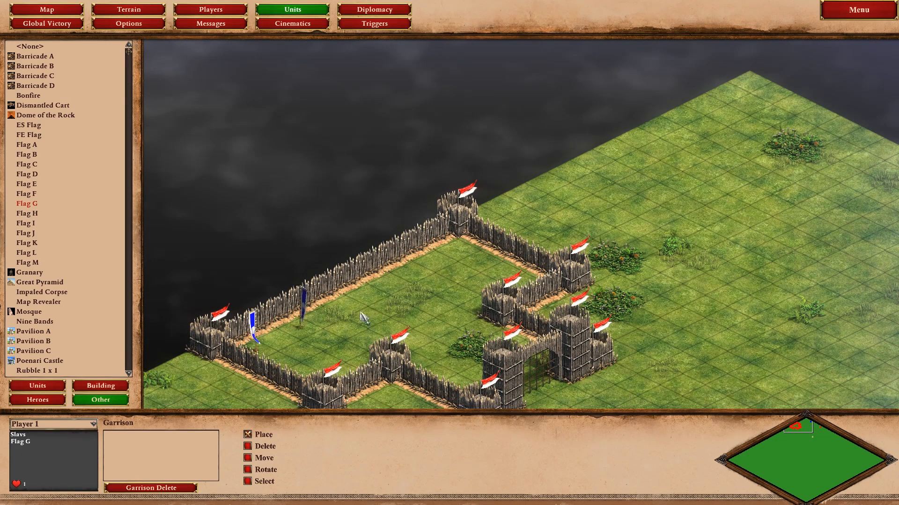
left_click(450, 255)
left_click(328, 381)
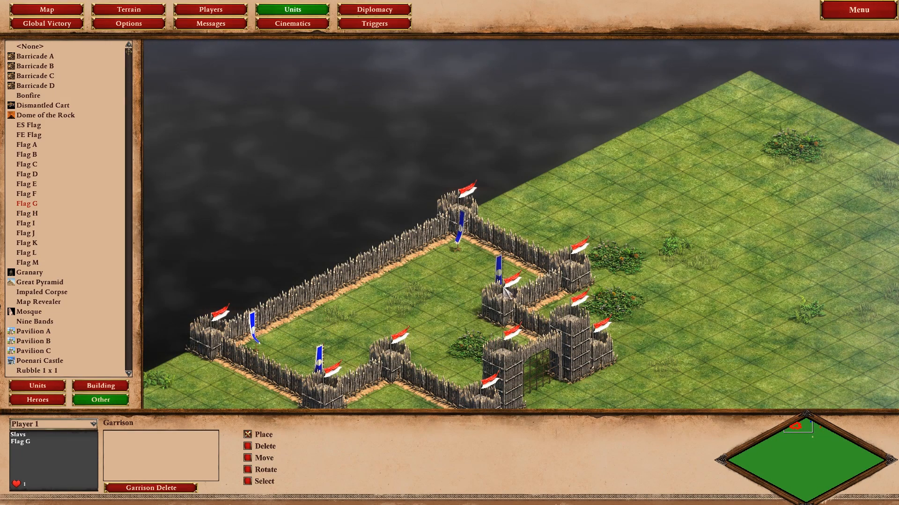
left_click(528, 280)
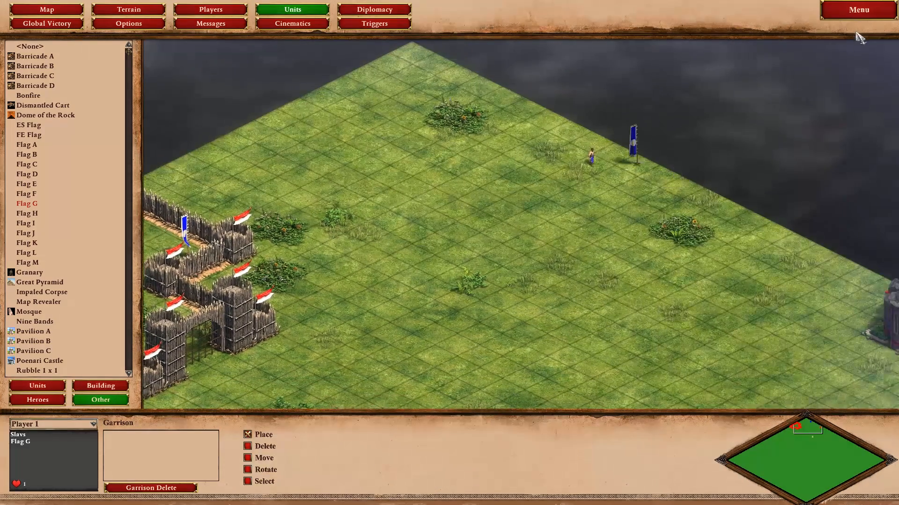
Start another scenario test, walk the Villager to the Monastery and briefly attack the building before moving away.
left_click(859, 10)
left_click(450, 288)
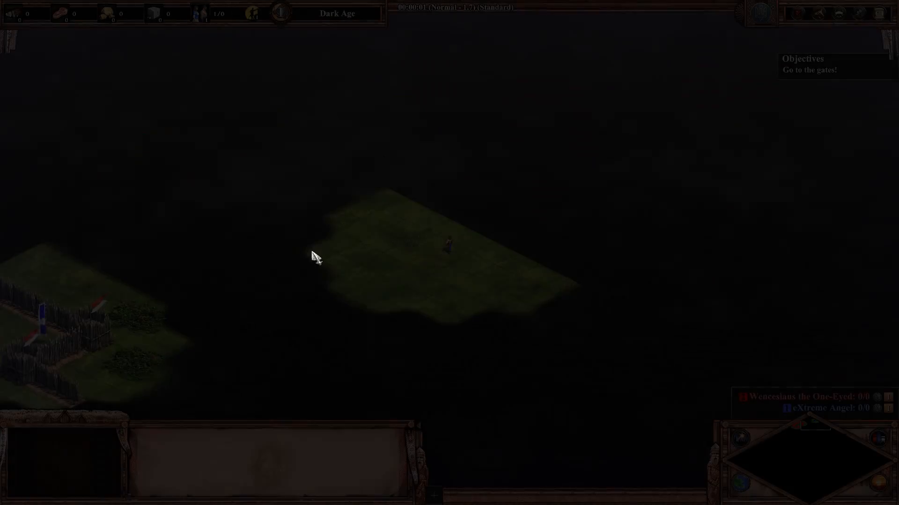
left_click_drag(324, 151, 484, 286)
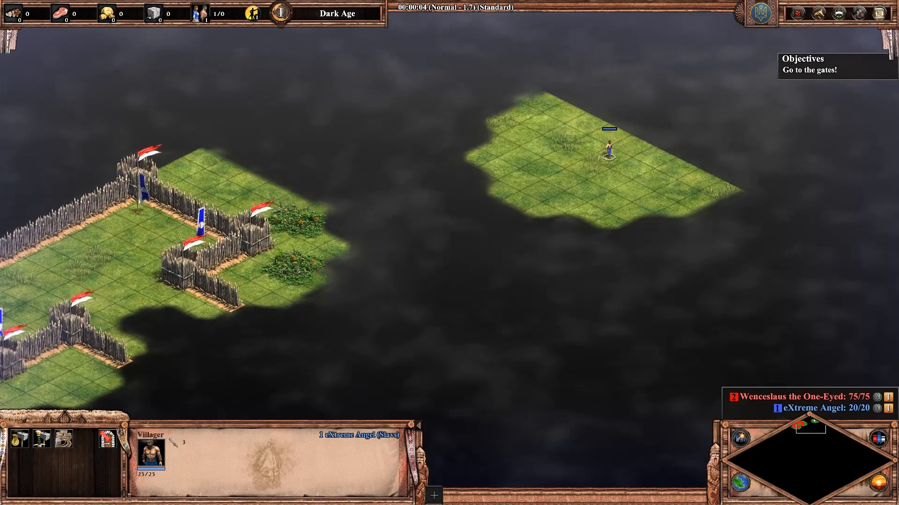
right_click(692, 265)
right_click(521, 244)
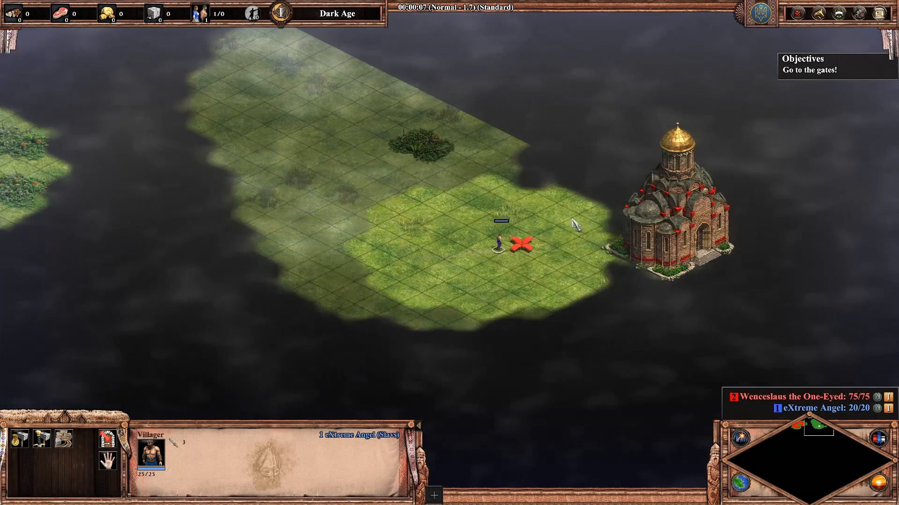
right_click(600, 219)
right_click(647, 248)
right_click(651, 255)
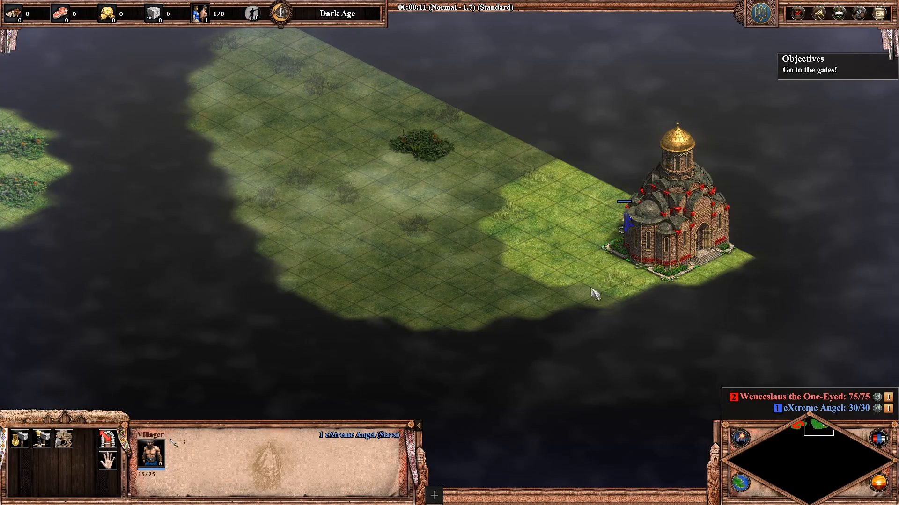
right_click(571, 261)
Inspect the enemy Monastery's hit points and move the Villager back beside the building.
left_click(683, 226)
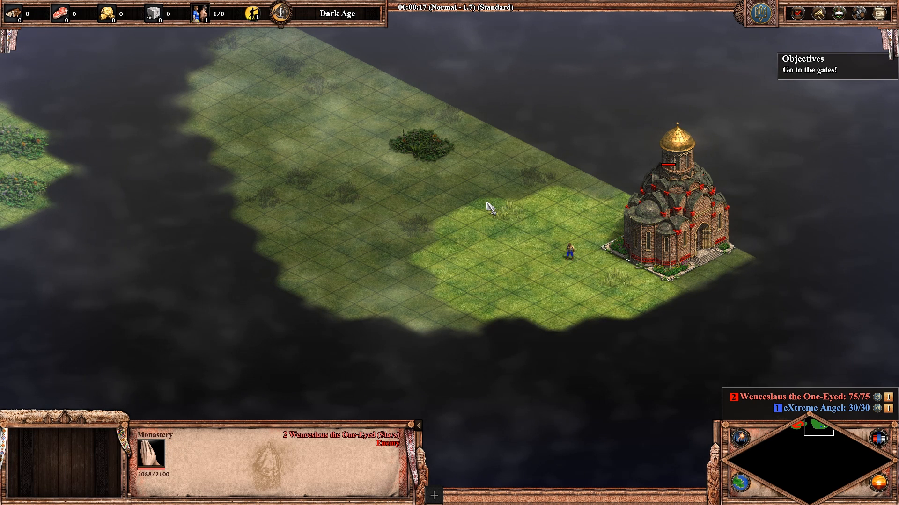
left_click(570, 251)
right_click(602, 251)
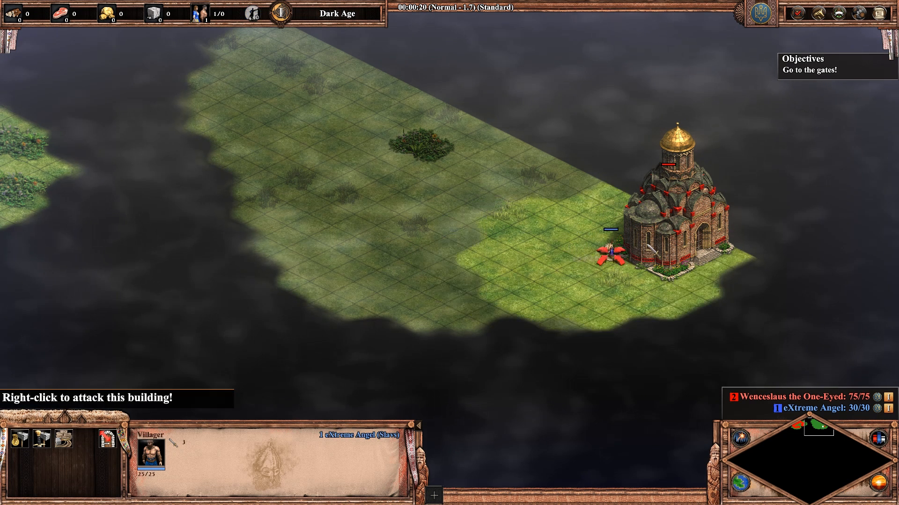
left_click(648, 245)
Send the Villager to the gates and back to the Monastery to test the first two objectives.
left_click_drag(528, 218, 627, 290)
right_click(308, 264)
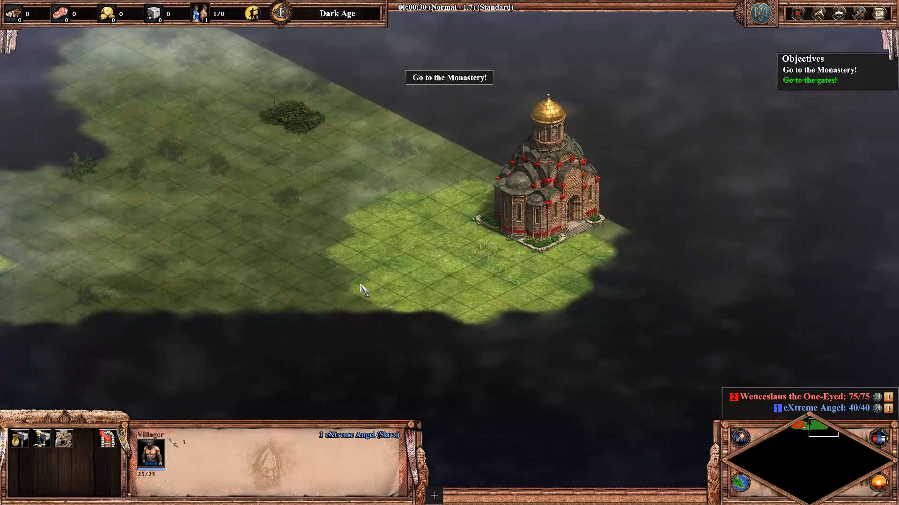
right_click(433, 270)
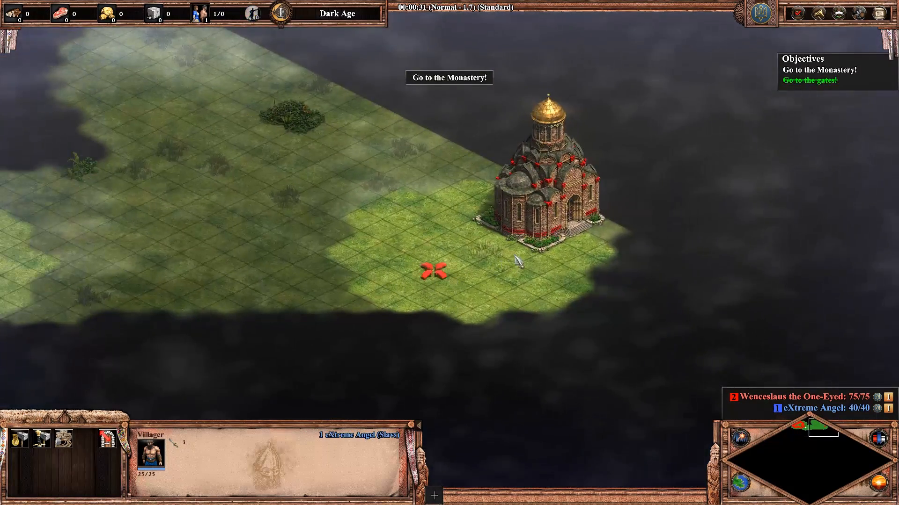
right_click(517, 256)
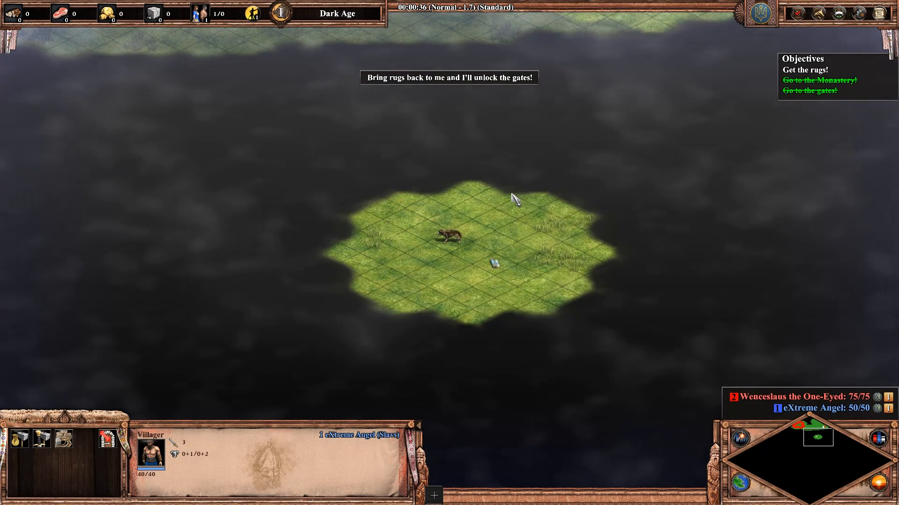
Move the Villager to the wolf's area, check the wolf fear trigger, and collect the monk's rugs.
right_click(513, 197)
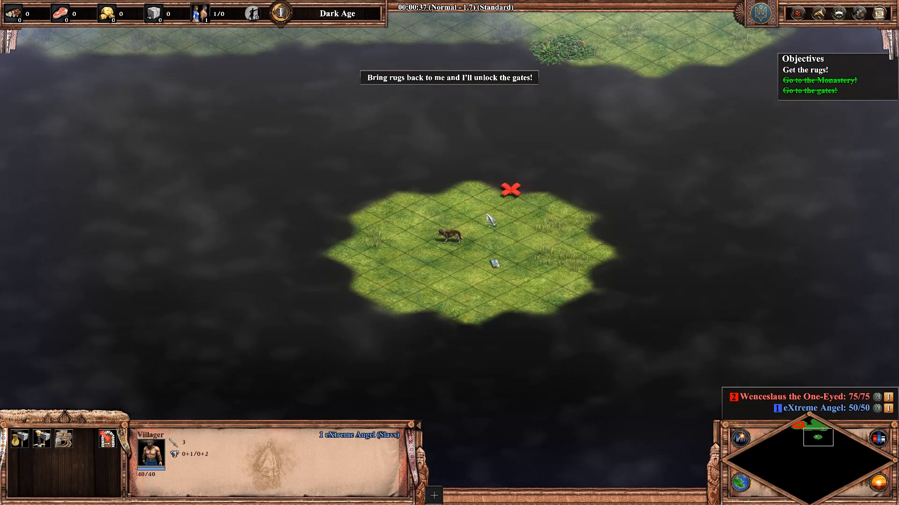
left_click(451, 240)
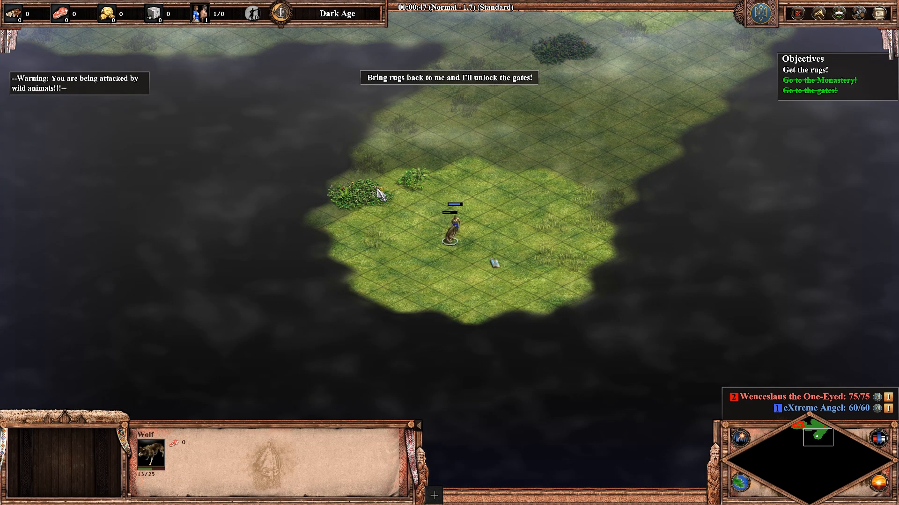
left_click(453, 216)
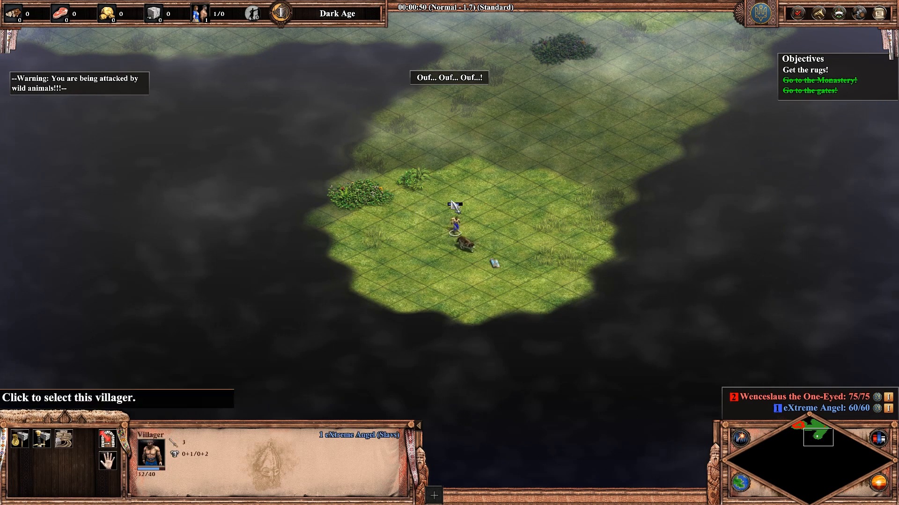
right_click(394, 218)
right_click(526, 161)
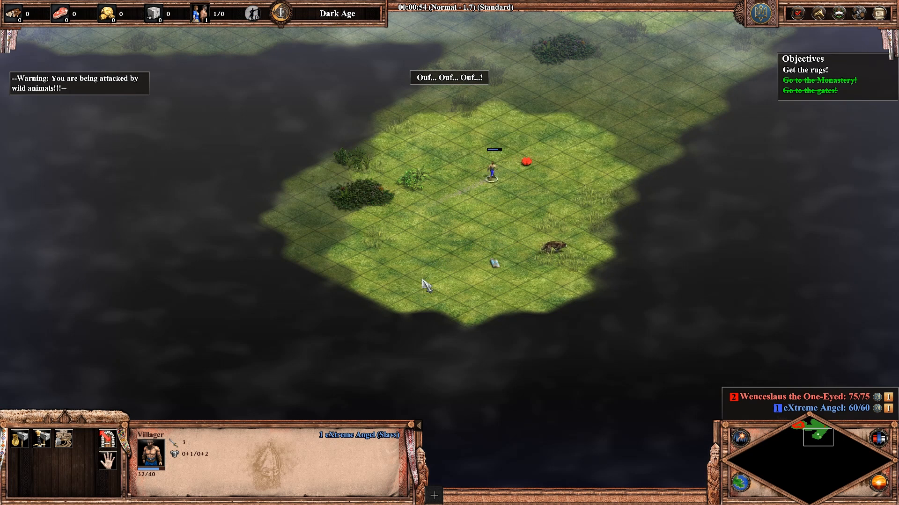
right_click(497, 264)
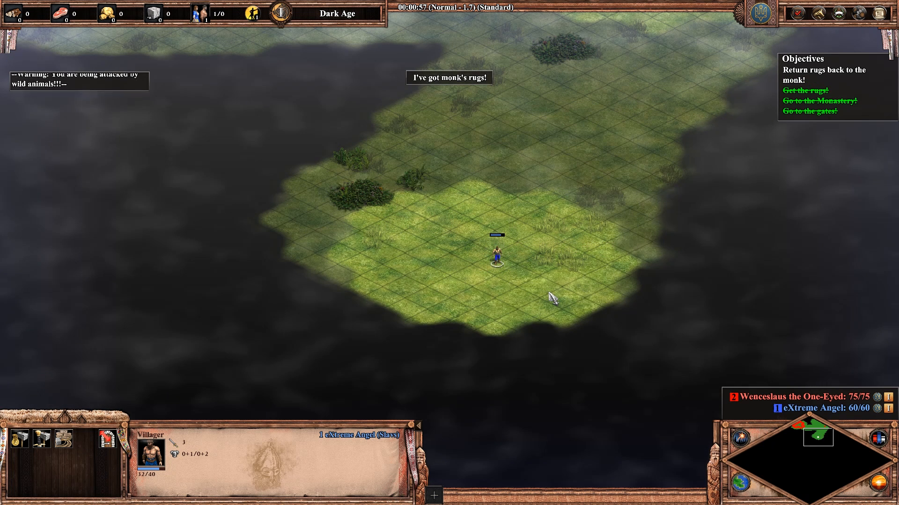
Walk the Villager back to the Monastery to return the rugs to the monk.
middle_click_drag(520, 41, 284, 180)
right_click(452, 91)
middle_click_drag(485, 134, 485, 251)
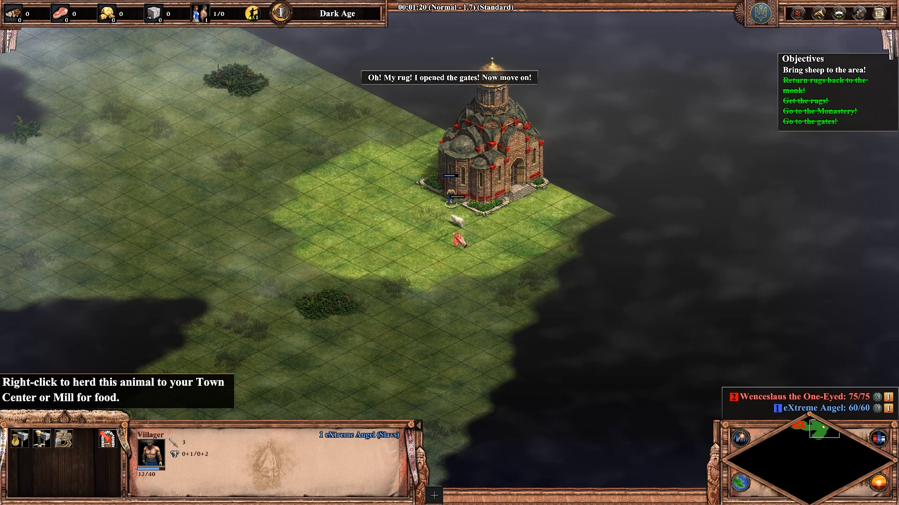
Test the Sheep's movement speed by moving it away from the Monastery, and send it west together with the Villager.
left_click(439, 217)
right_click(373, 228)
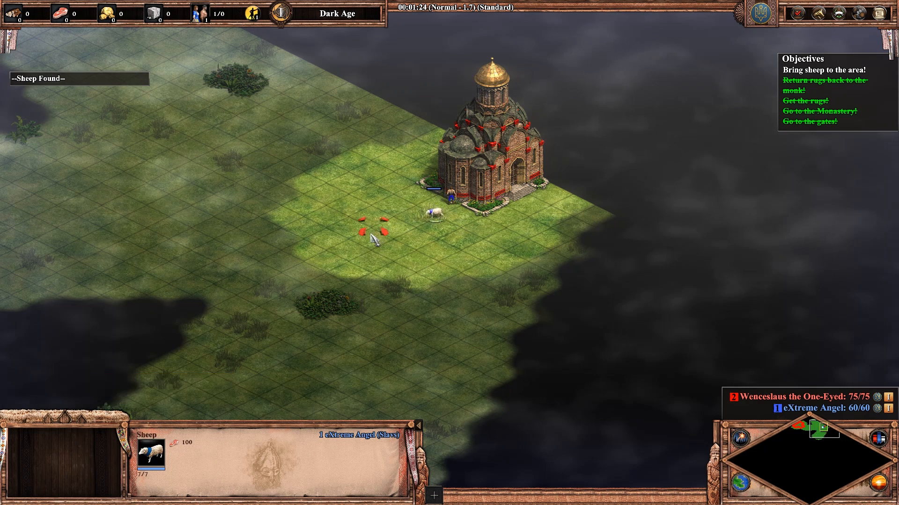
right_click(325, 205)
left_click_drag(293, 161, 468, 224)
right_click(204, 185)
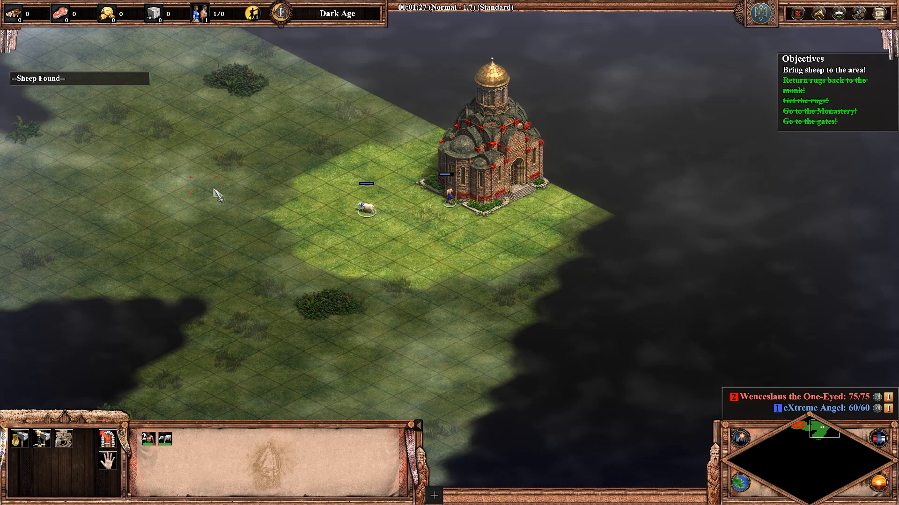
Send the Sheep and the Villager west to the palisade gates to test whether they open.
left_click(342, 209)
key("Left")
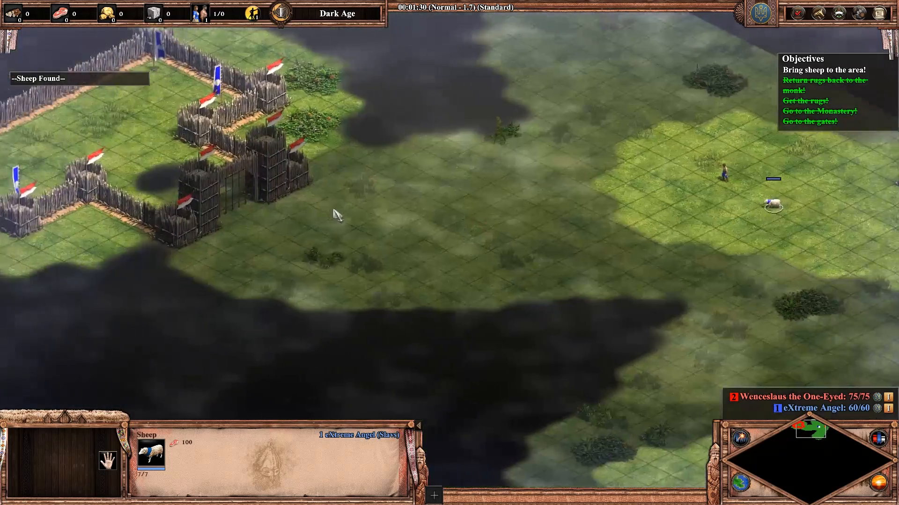
right_click(300, 233)
left_click(760, 172)
right_click(298, 224)
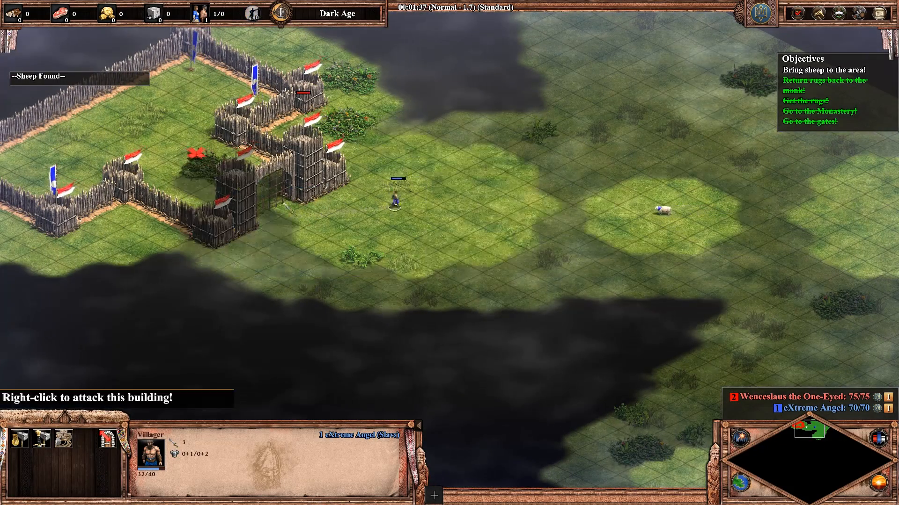
Quit the test game and return to the scenario editor.
left_click(879, 13)
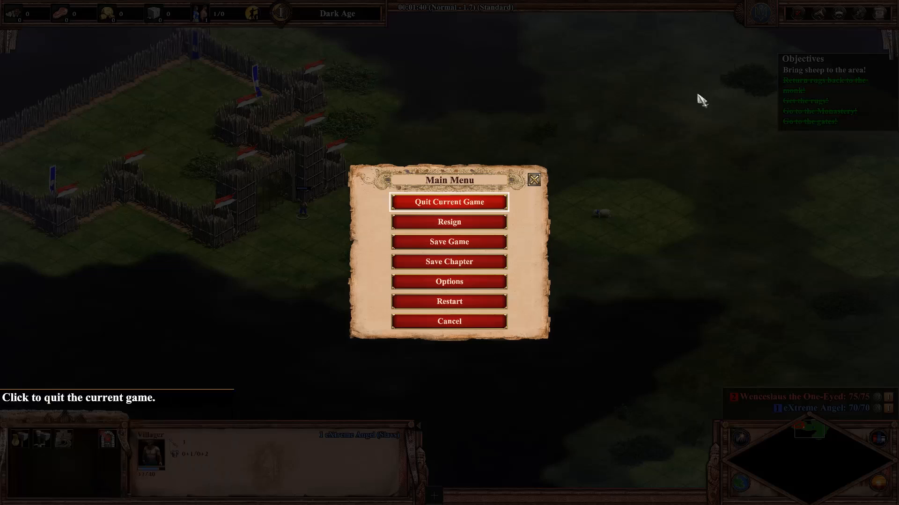
left_click(456, 202)
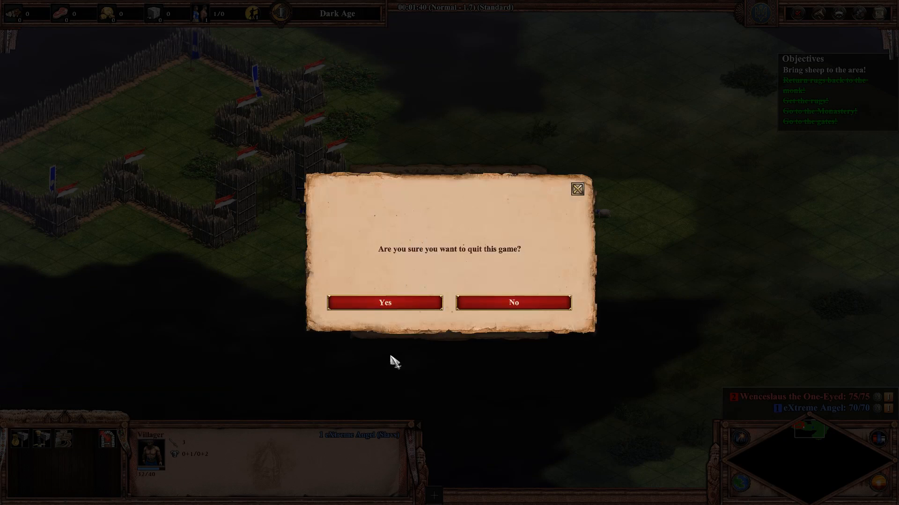
left_click(398, 306)
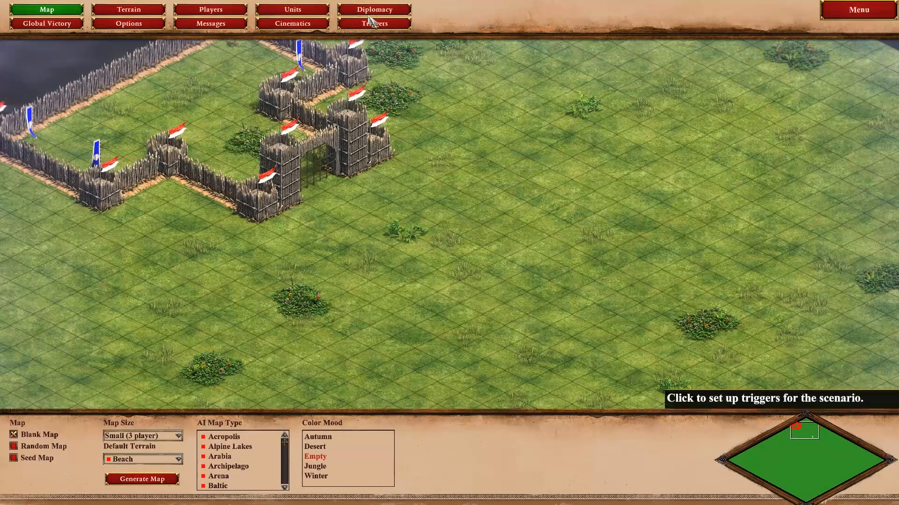
Set the diplomacy of Player 1 and Player 2 to Ally toward each other.
left_click(376, 12)
left_click(212, 436)
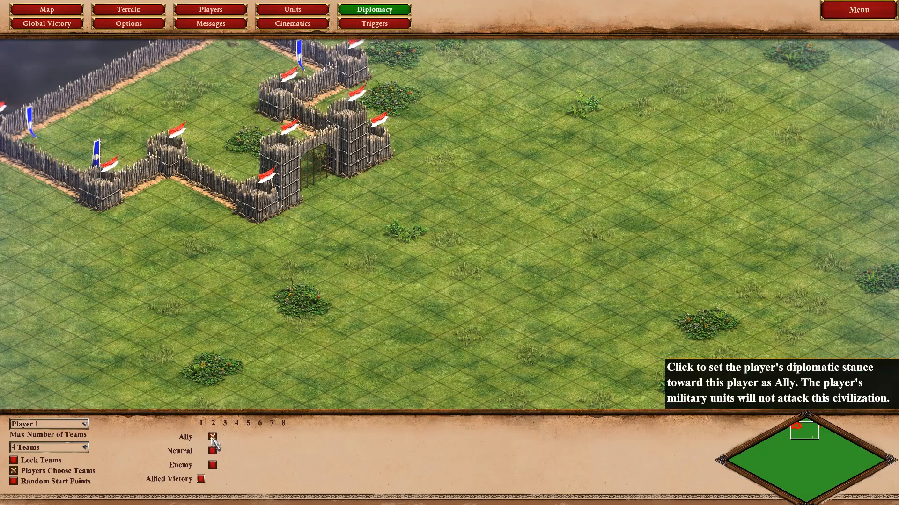
left_click(25, 446)
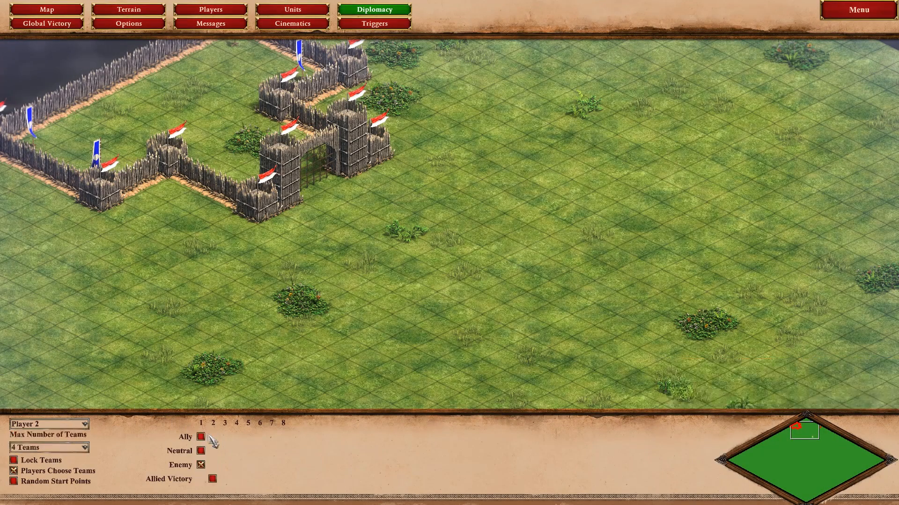
left_click(201, 437)
Test the scenario again, sending the Villager to the gates and on to the Monastery.
left_click(843, 21)
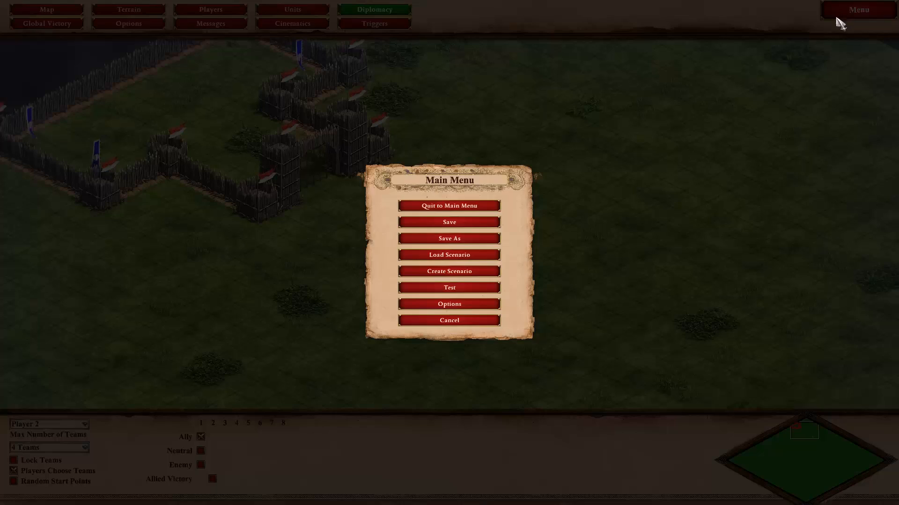
left_click(472, 290)
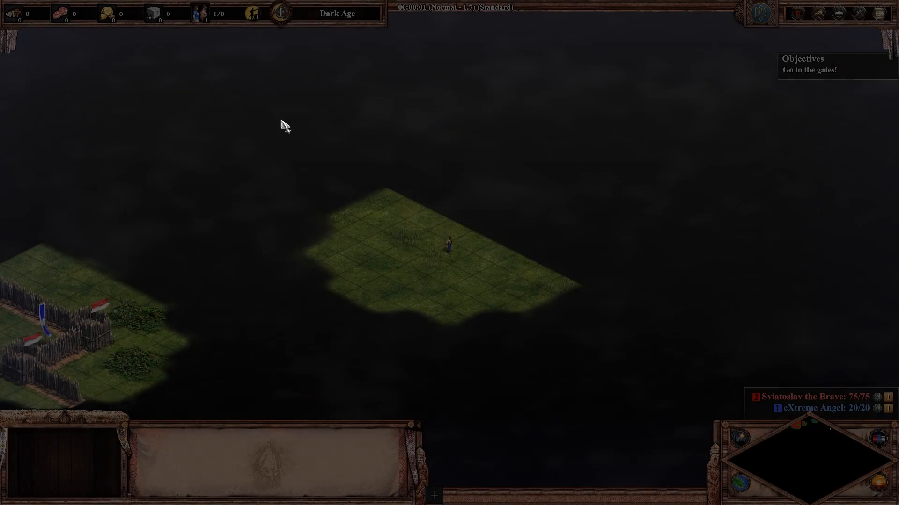
left_click_drag(284, 129, 497, 300)
right_click(502, 380)
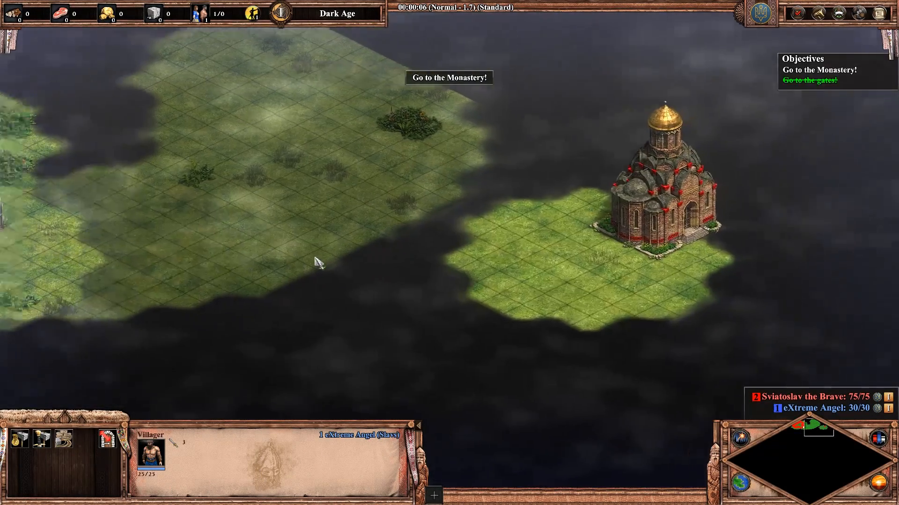
right_click(457, 223)
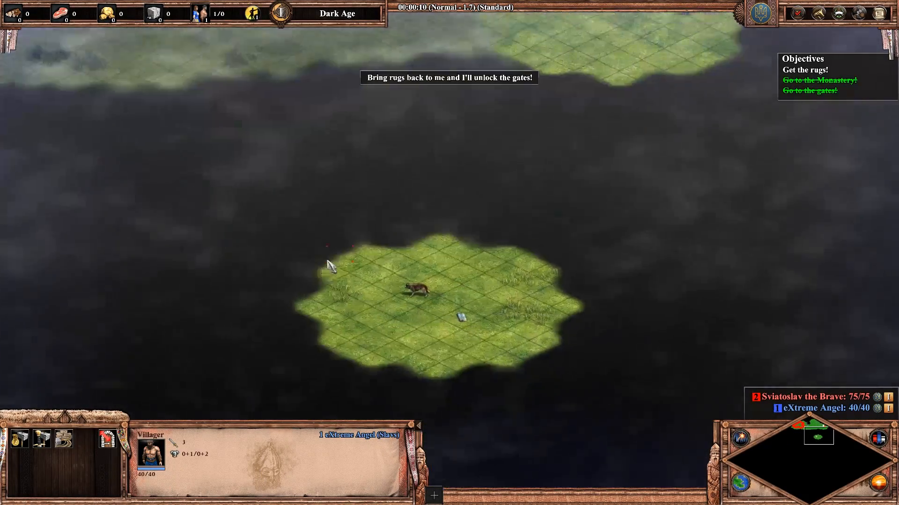
Collect the monk's rugs near the wolf and return them to the Monastery with the Villager.
right_click(347, 199)
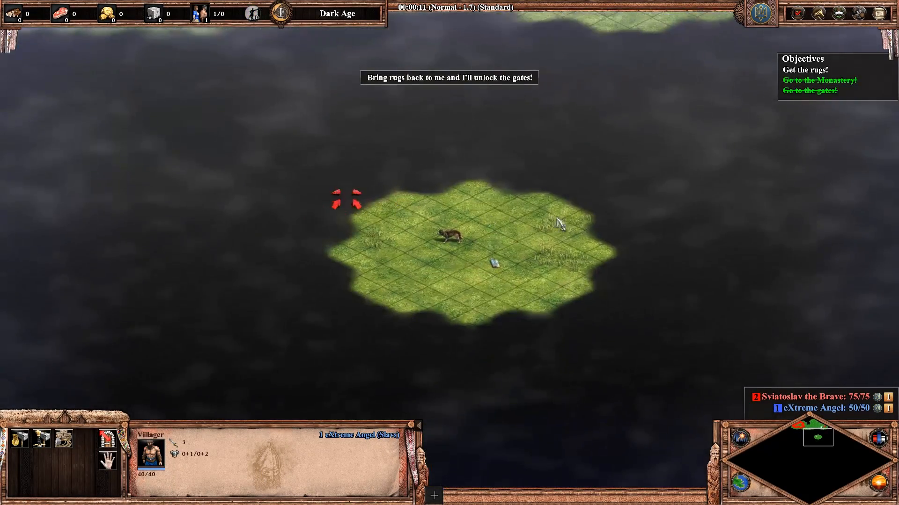
right_click(496, 266)
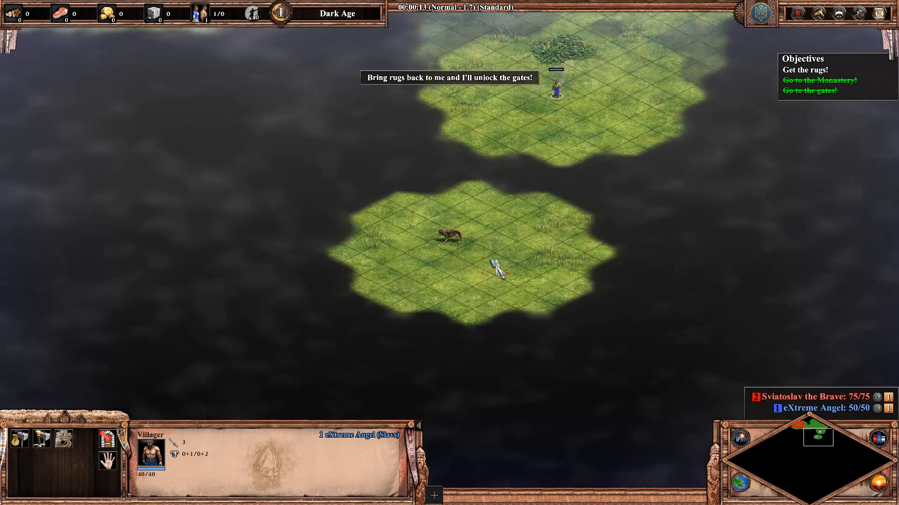
right_click(583, 118)
right_click(615, 82)
right_click(462, 201)
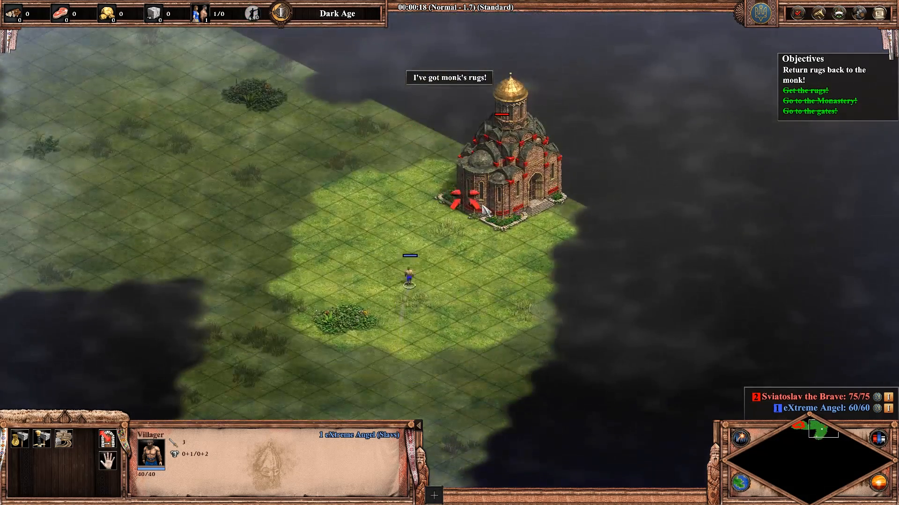
Walk the Villager southeast of the Monastery to find the Sheep, and head back to the Monastery.
right_click(544, 316)
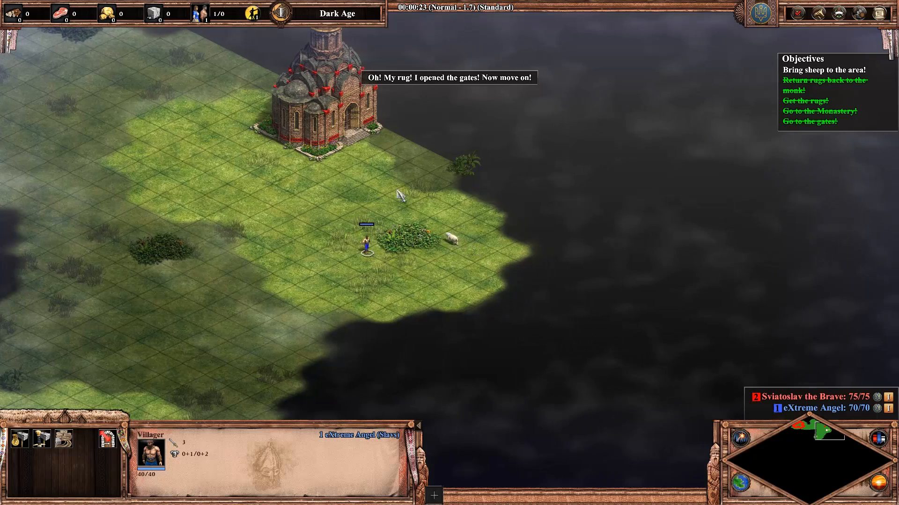
right_click(407, 156)
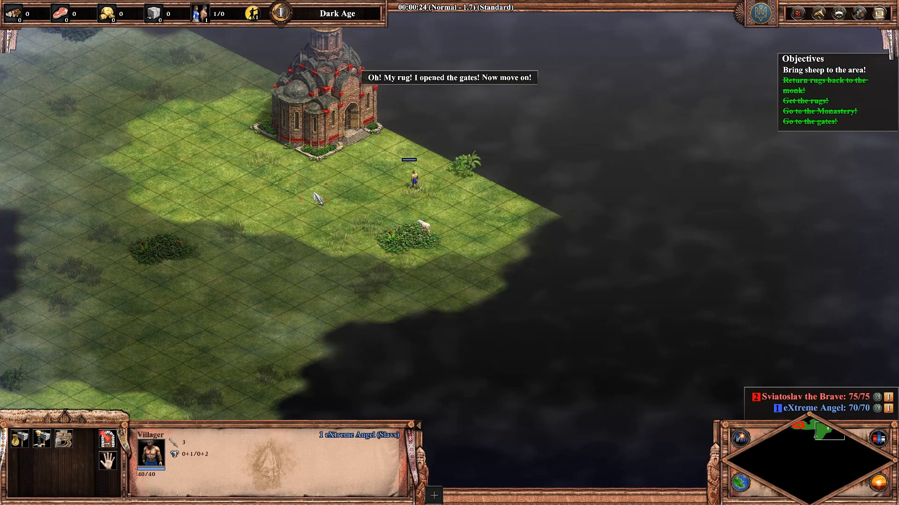
right_click(250, 157)
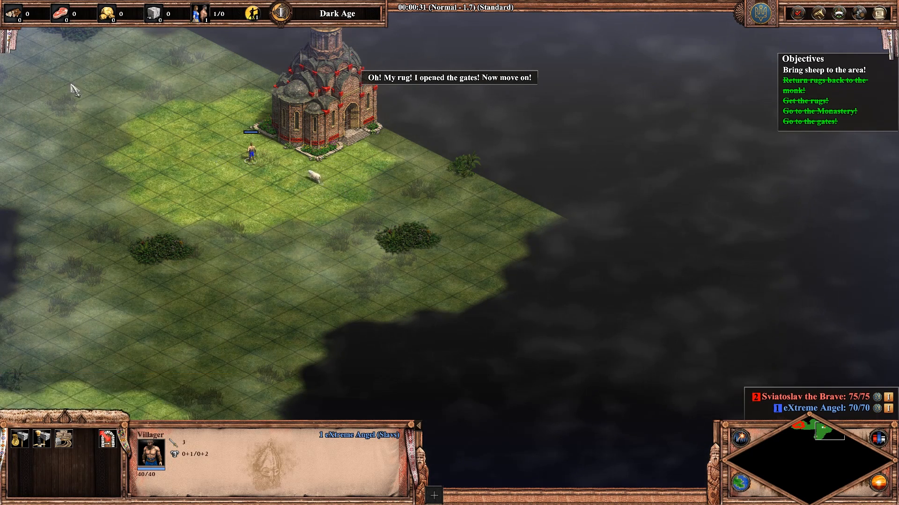
Select the Sheep and send it through the gates into the palisade enclosure.
middle_click_drag(286, 118, 408, 170)
left_click(401, 216)
middle_click_drag(210, 206, 807, 213)
right_click(183, 132)
middle_click_drag(183, 132, 93, 126)
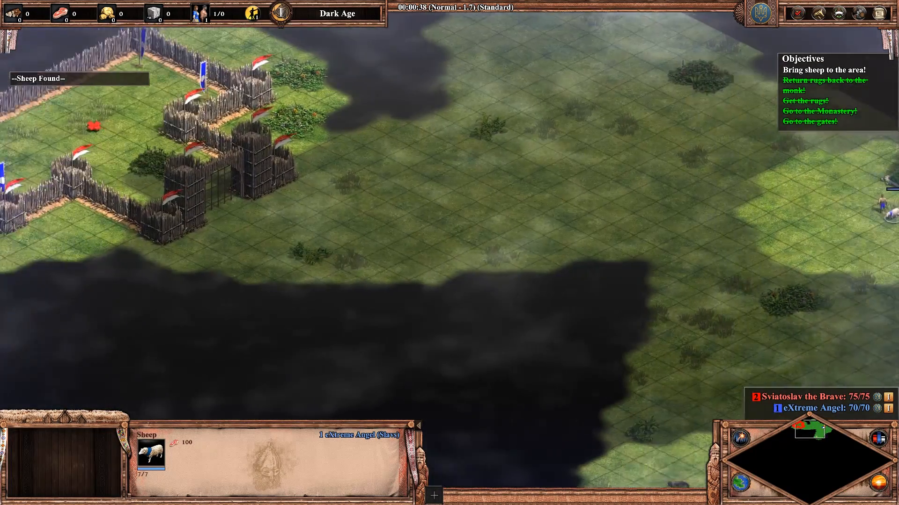
Explore the map's northern corner with the Villager while the Sheep walks to the enclosure.
right_click(650, 275)
right_click(491, 111)
middle_click_drag(226, 98, 304, 189)
right_click(279, 142)
right_click(108, 123)
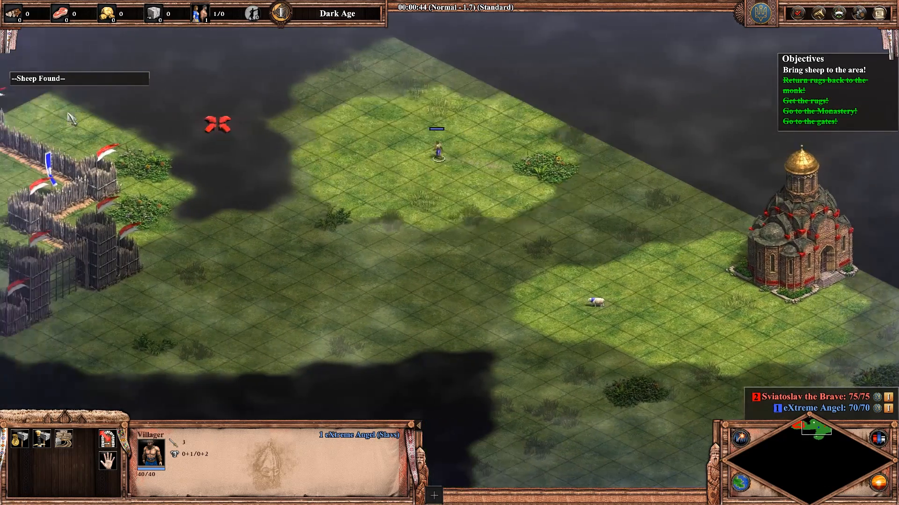
right_click(287, 130)
right_click(264, 83)
right_click(400, 117)
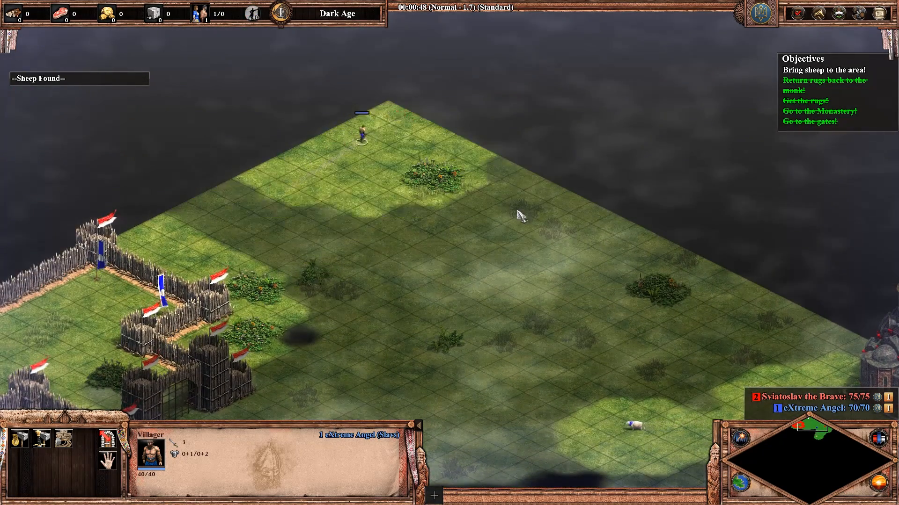
Explore the ground south and west of the palisade enclosure with the Villager.
right_click(515, 211)
right_click(512, 313)
right_click(423, 289)
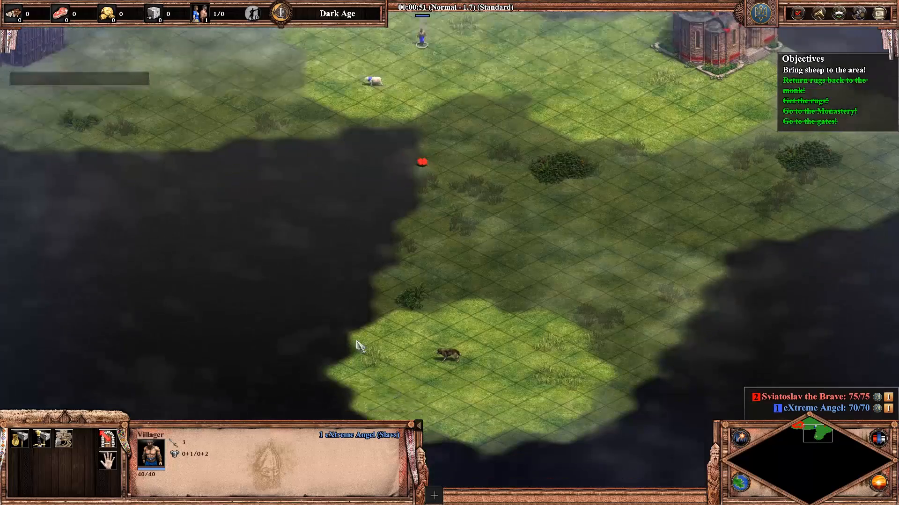
right_click(307, 293)
right_click(101, 268)
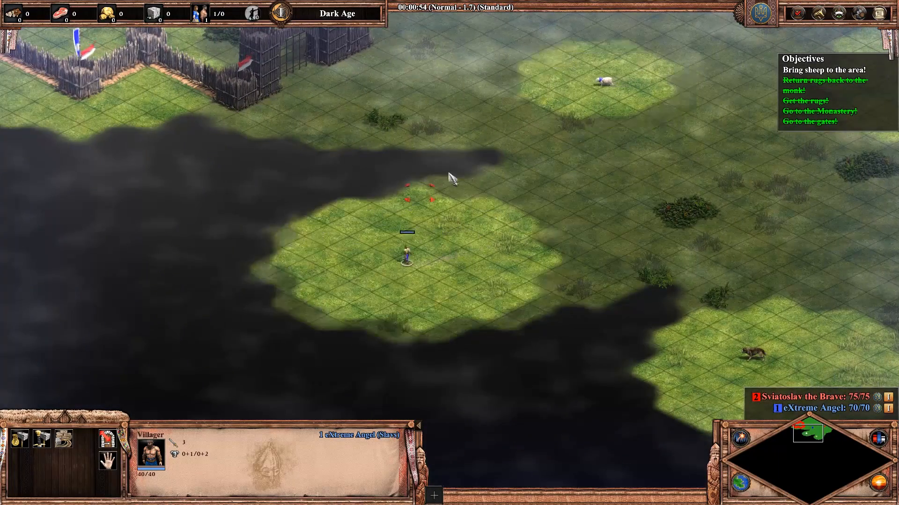
right_click(521, 152)
right_click(235, 197)
right_click(260, 187)
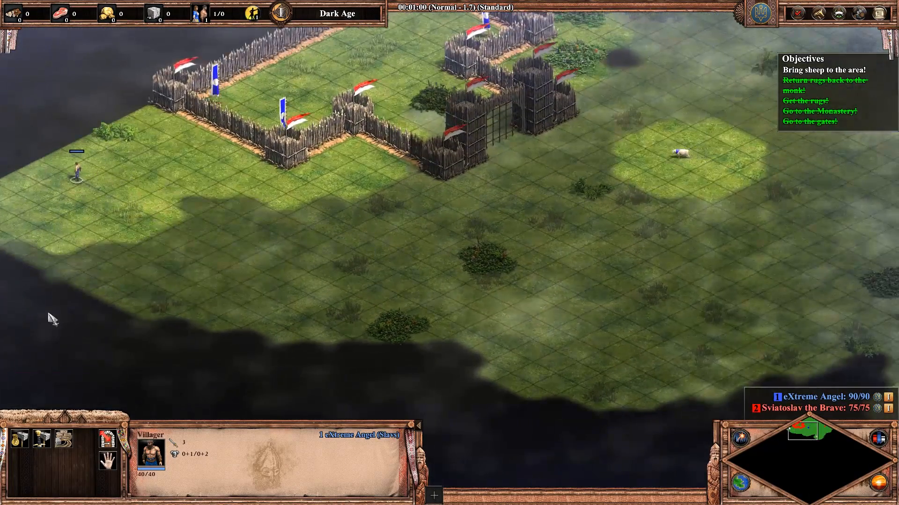
right_click(49, 314)
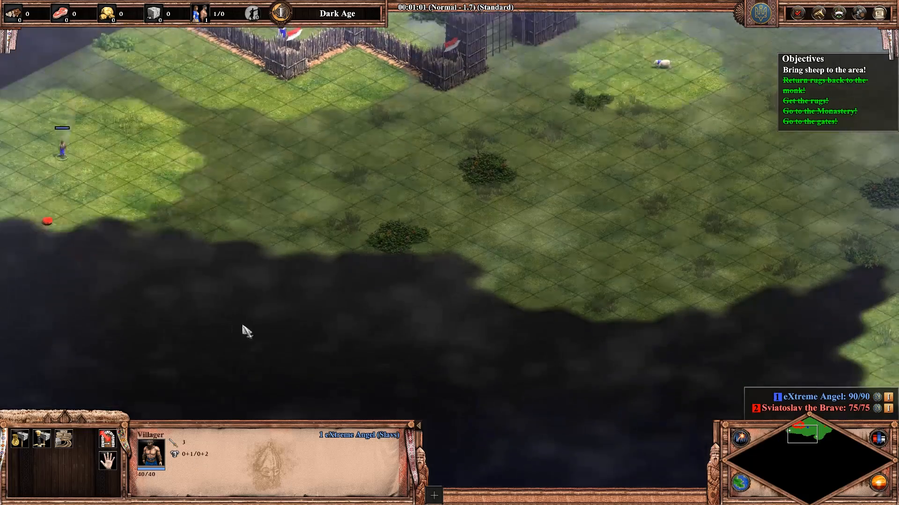
Explore the dark area south of the enclosure with the Villager and bring him back to the gates.
right_click(244, 327)
right_click(329, 356)
right_click(391, 311)
right_click(456, 276)
right_click(650, 179)
middle_click_drag(650, 179, 513, 289)
right_click(502, 196)
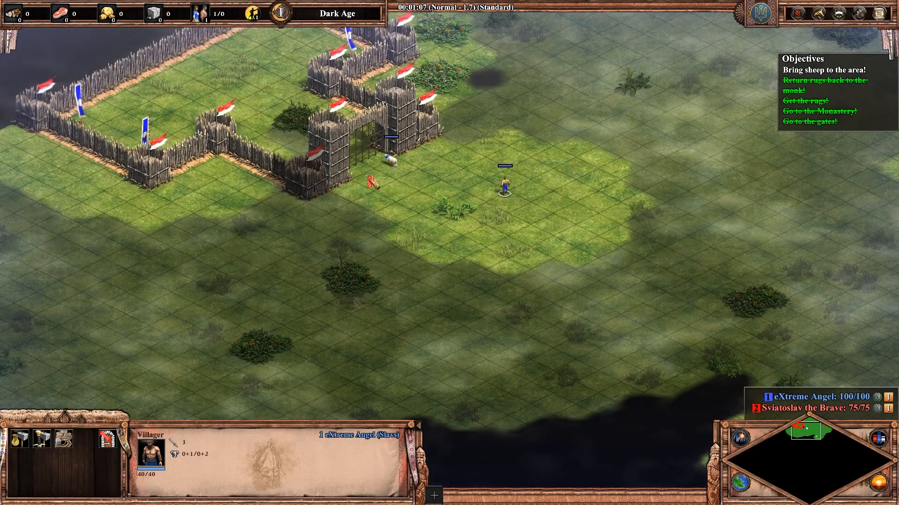
Move the Villager into the palisade enclosure to check the sheep objective, and send him back out.
right_click(280, 118)
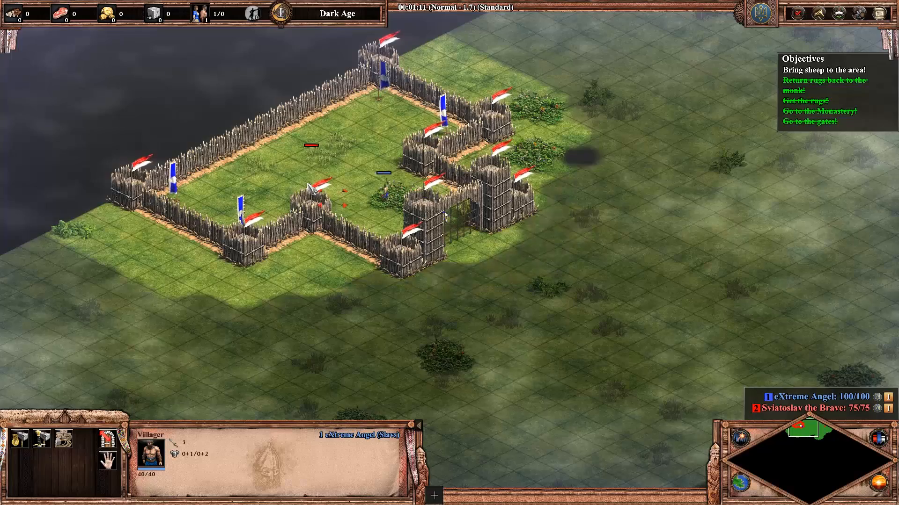
right_click(306, 181)
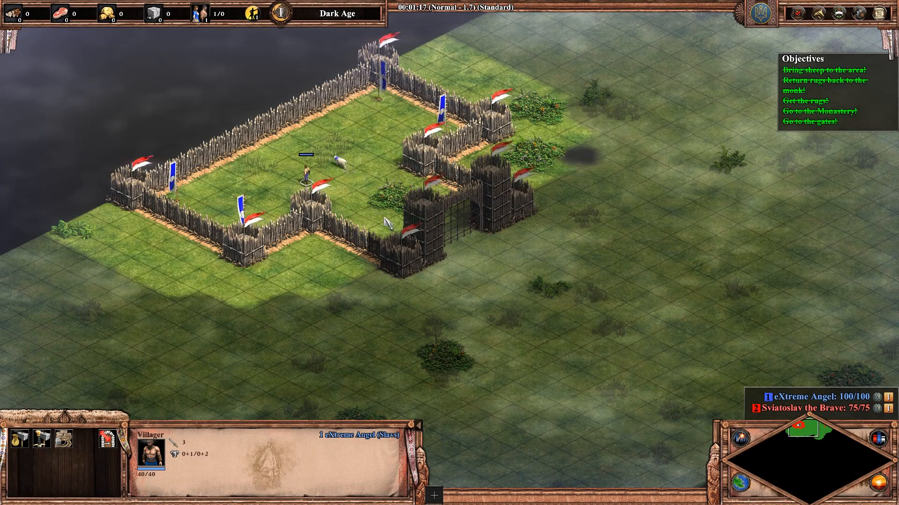
right_click(506, 241)
right_click(662, 149)
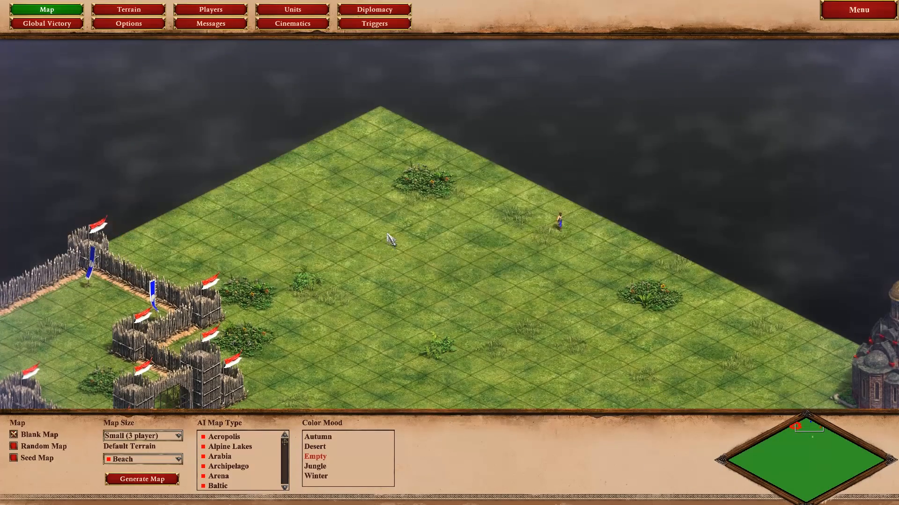
key("Down")
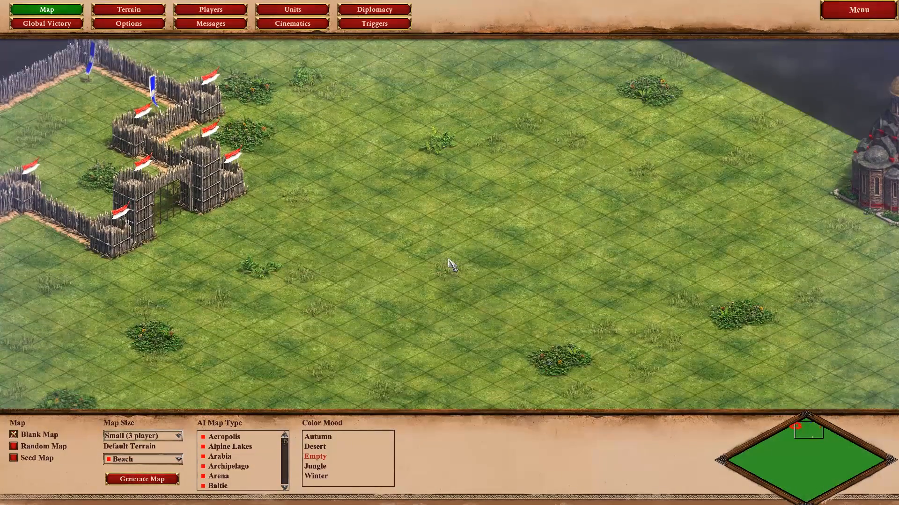